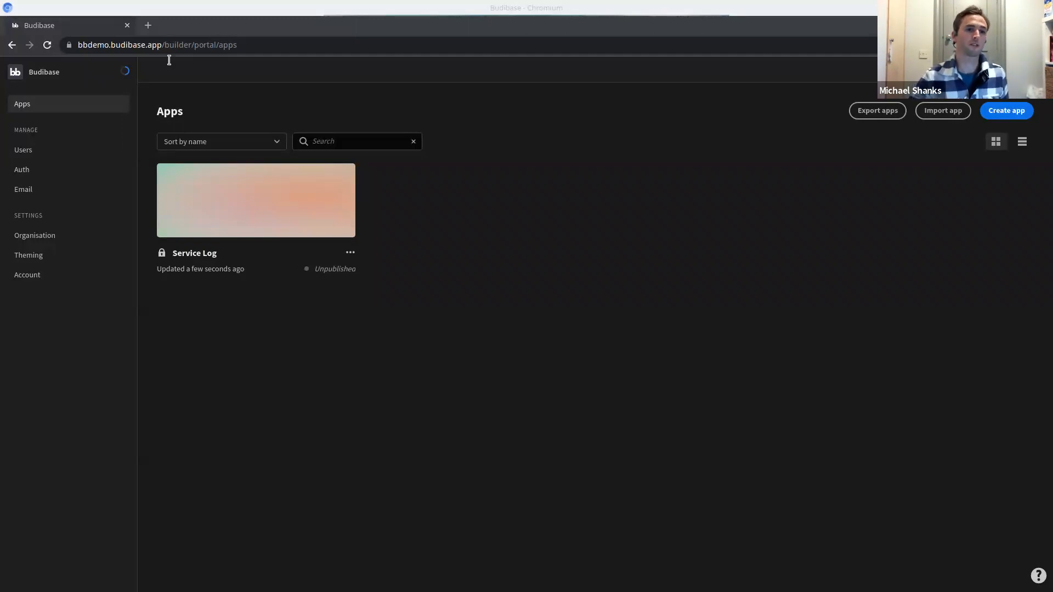
Highlight the bbdemo subdomain in the address bar, then go to the Users page.
left_click_drag(162, 44, 70, 48)
left_click(539, 302)
double_click(90, 45)
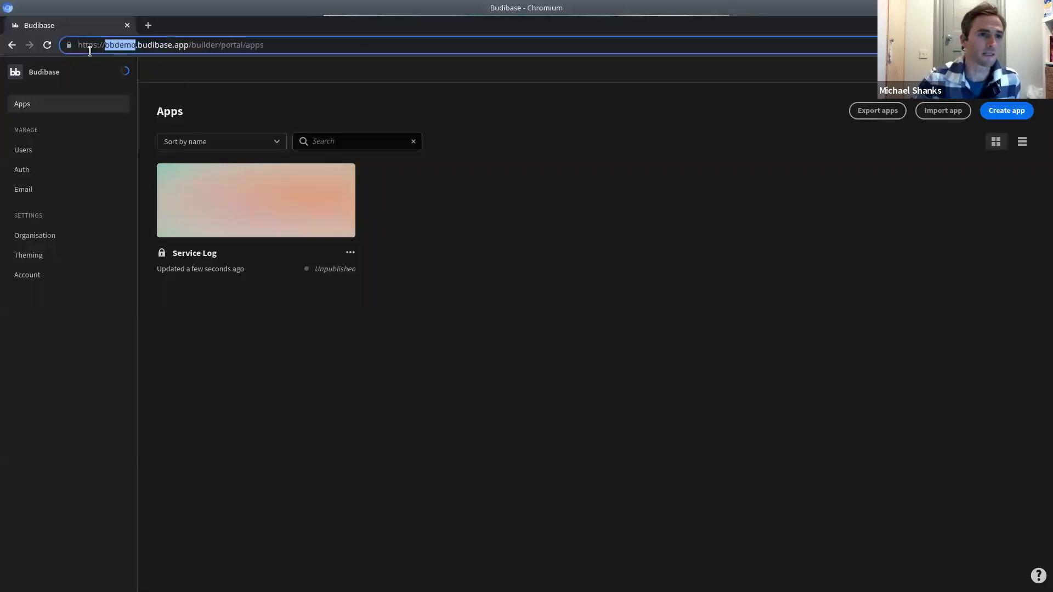
left_click(511, 379)
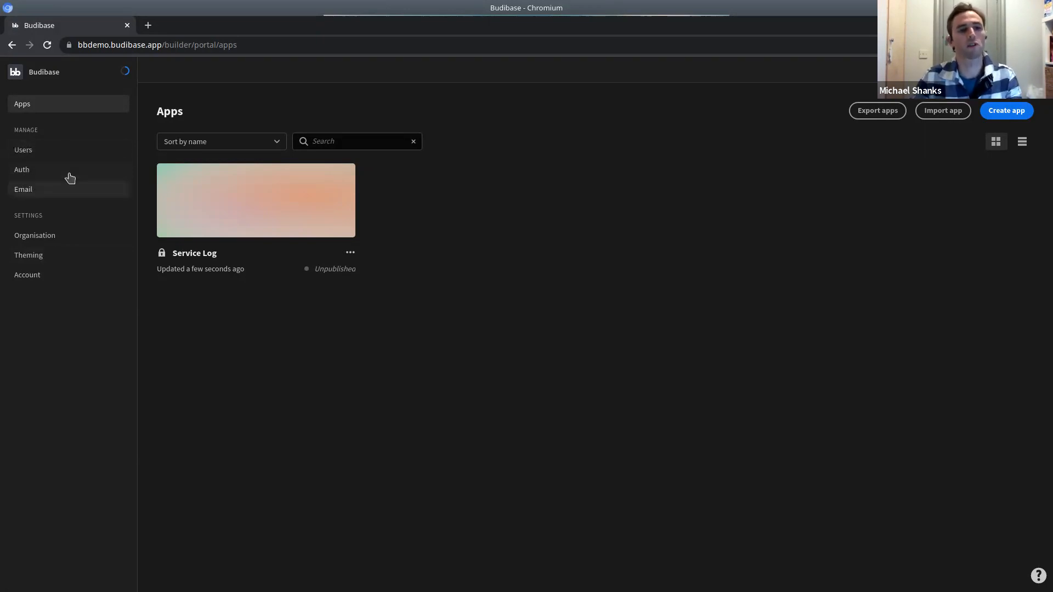
left_click(47, 150)
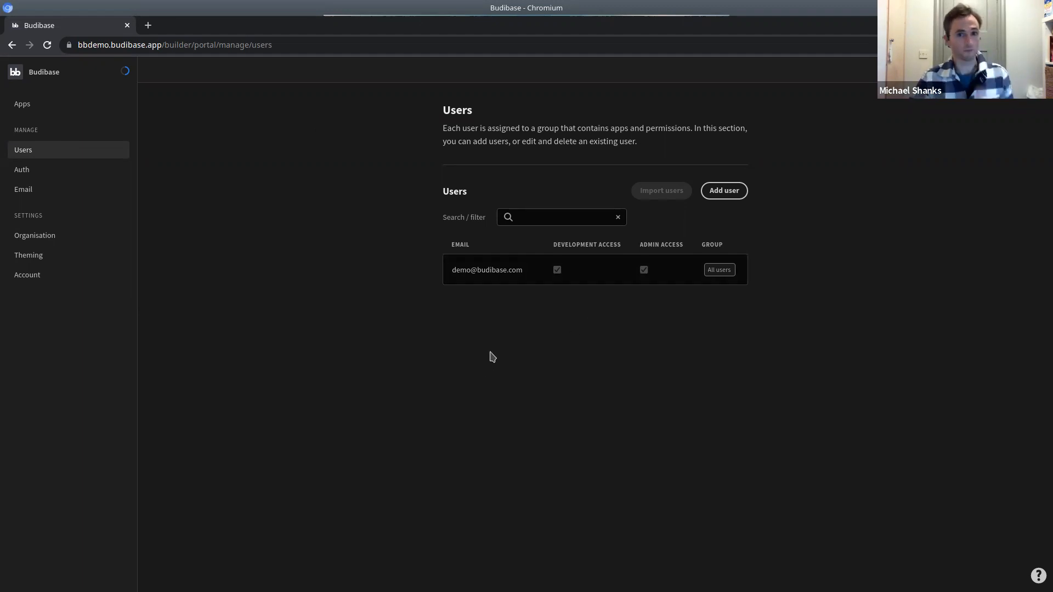
Open the existing user's details and scroll down to their Service Log Admin role.
left_click(514, 274)
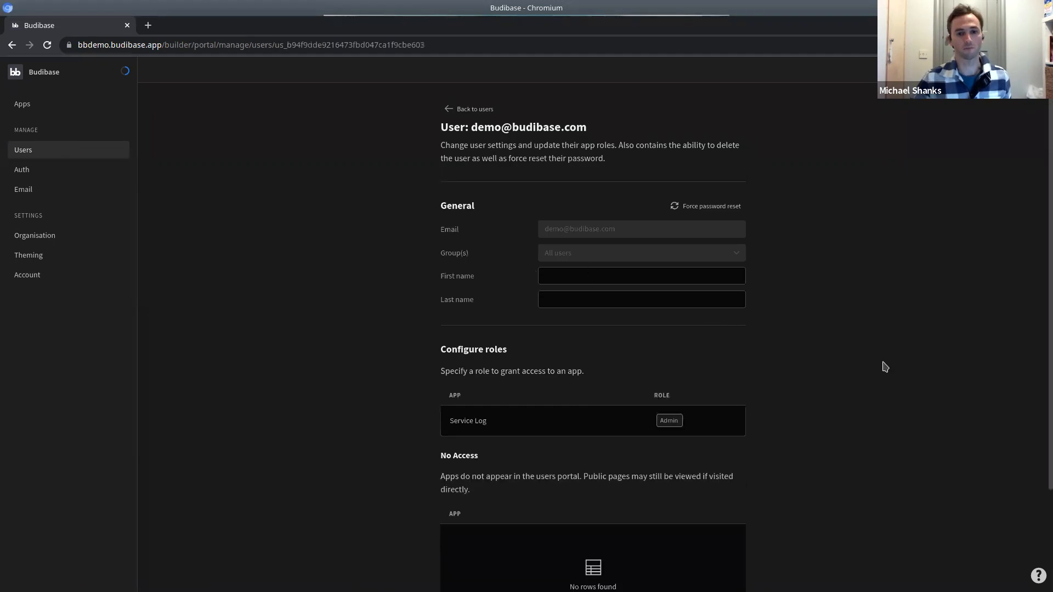
scroll(822, 425, "down", 3)
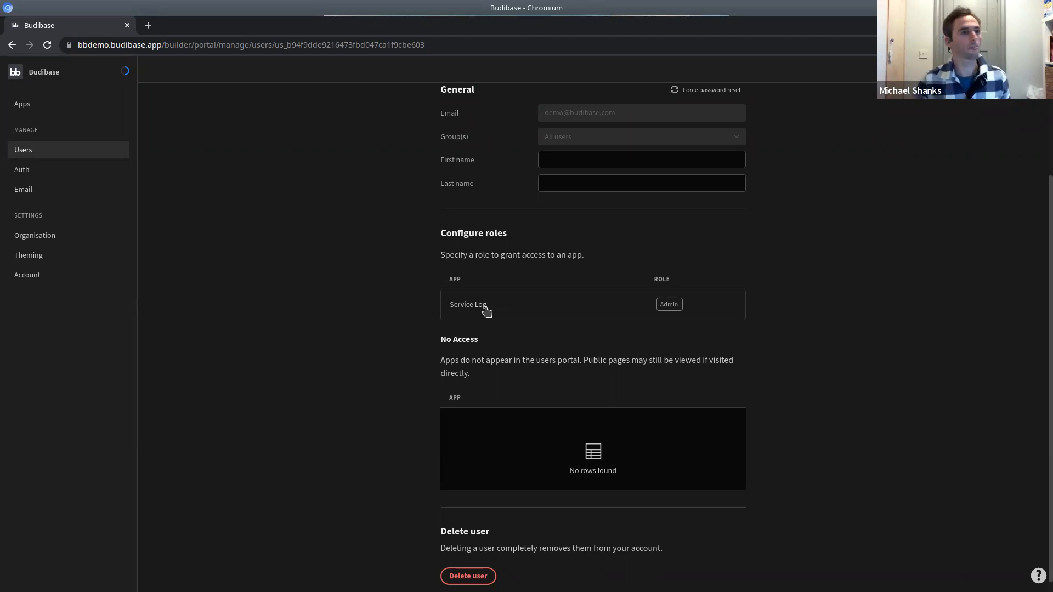
Review the Auth and Organisation settings pages, then return to Apps.
left_click(39, 174)
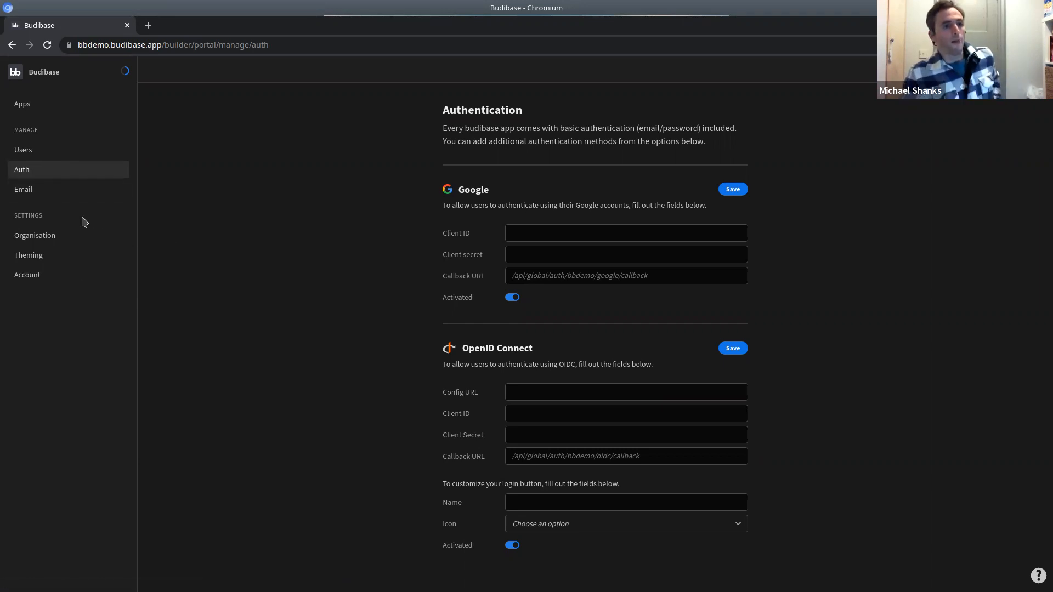
left_click(58, 240)
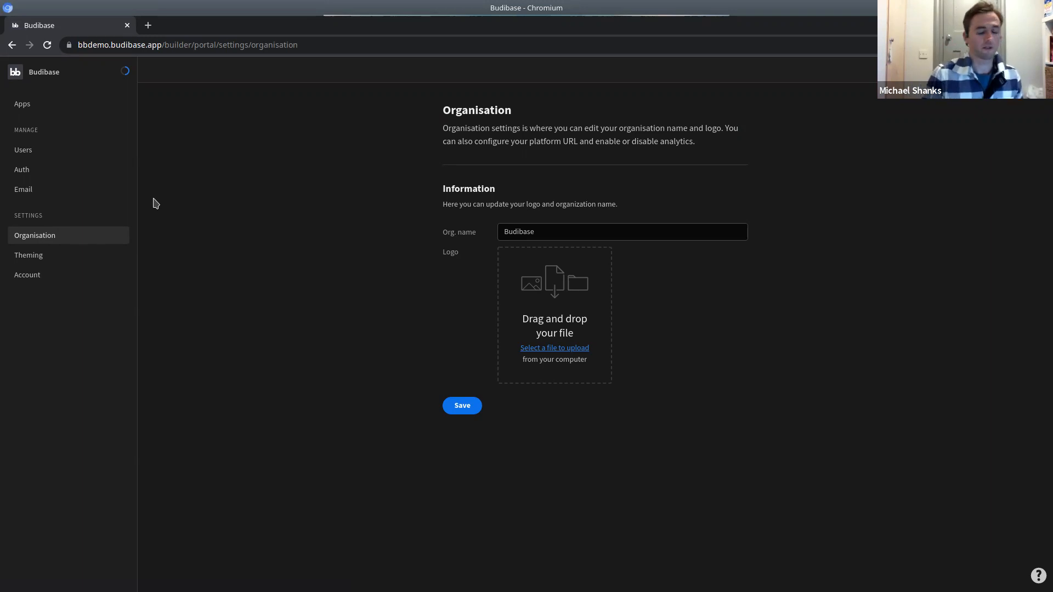
left_click(26, 107)
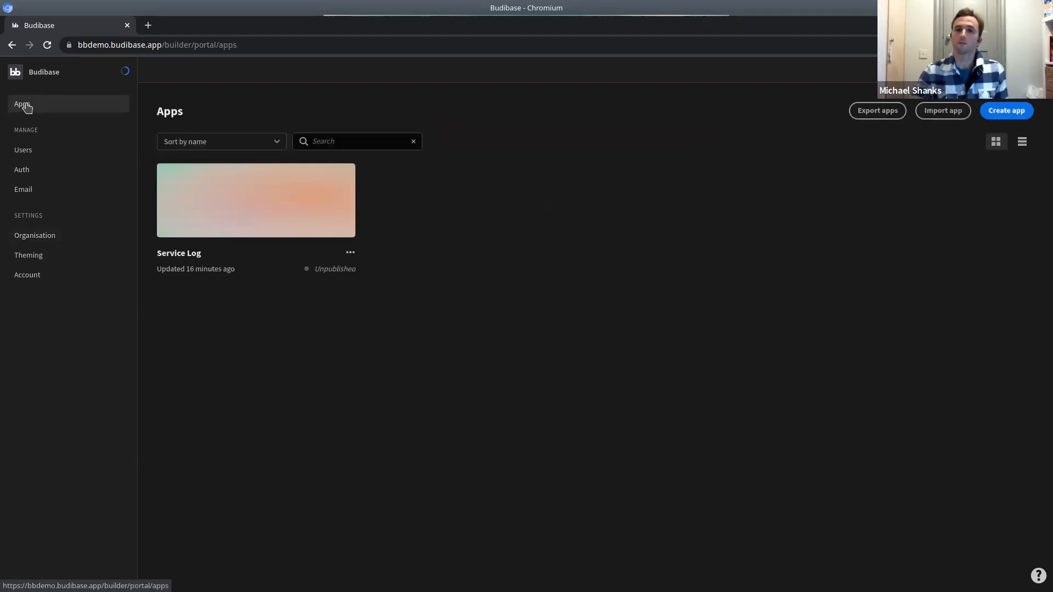
Start a new app and pick Start from scratch among the templates.
left_click(1004, 111)
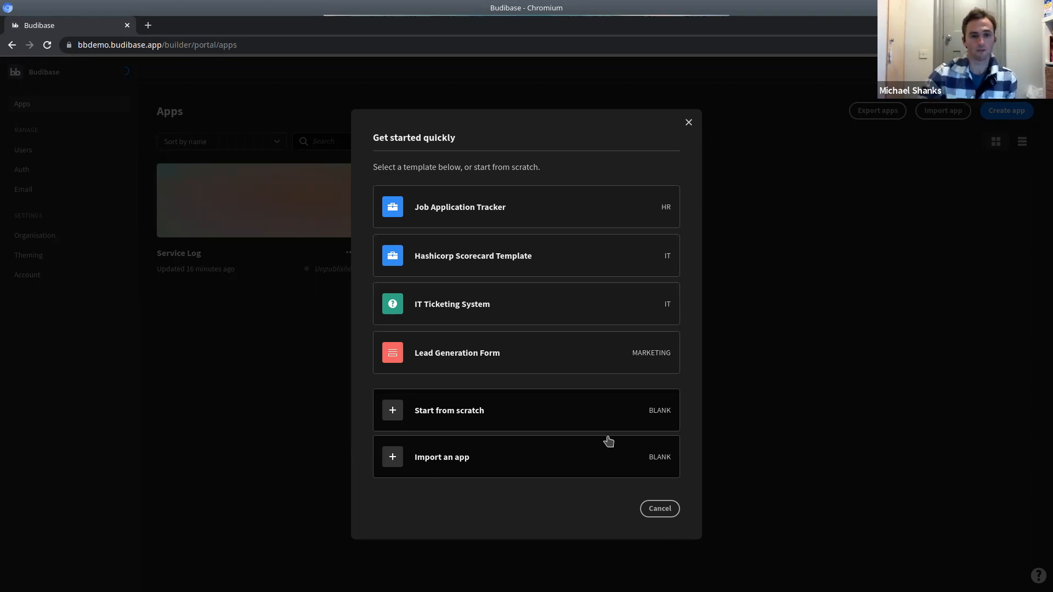
left_click(447, 415)
Create a blank app named Vehicles and choose Budibase DB as its data source.
left_click(495, 327)
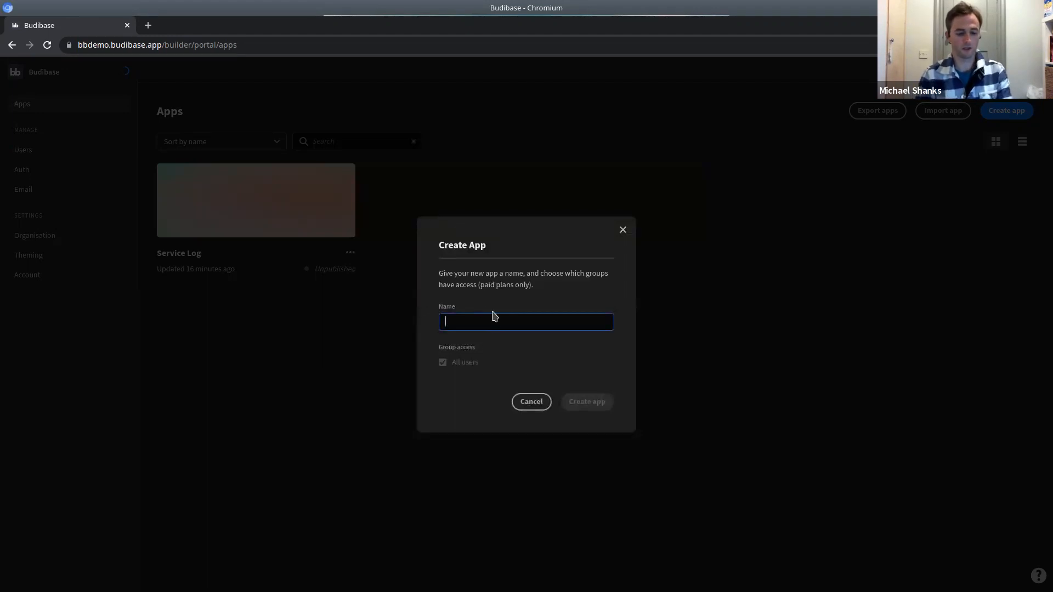
type("Vehicles")
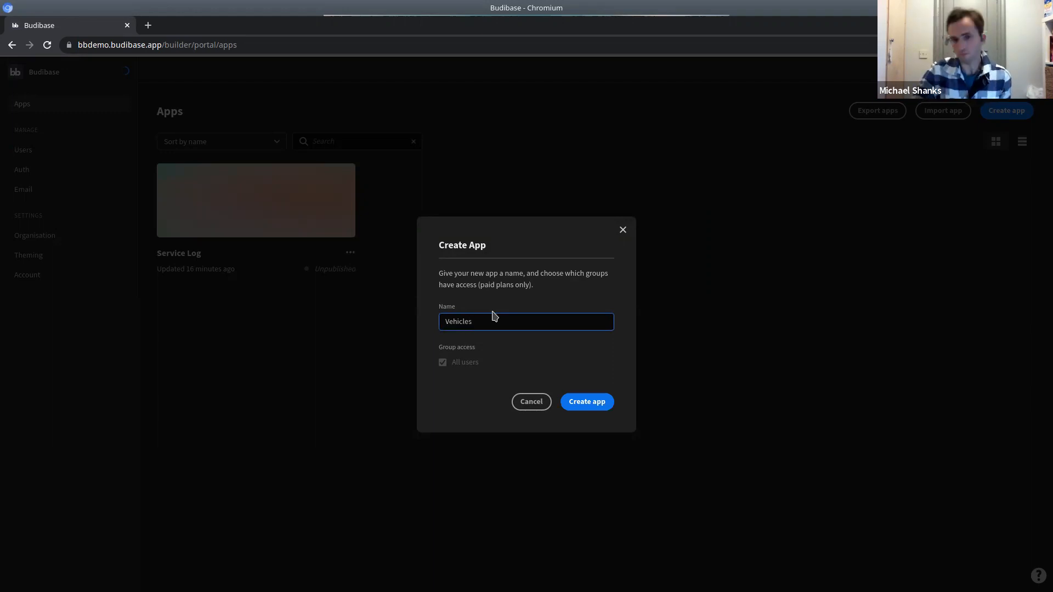
left_click(592, 407)
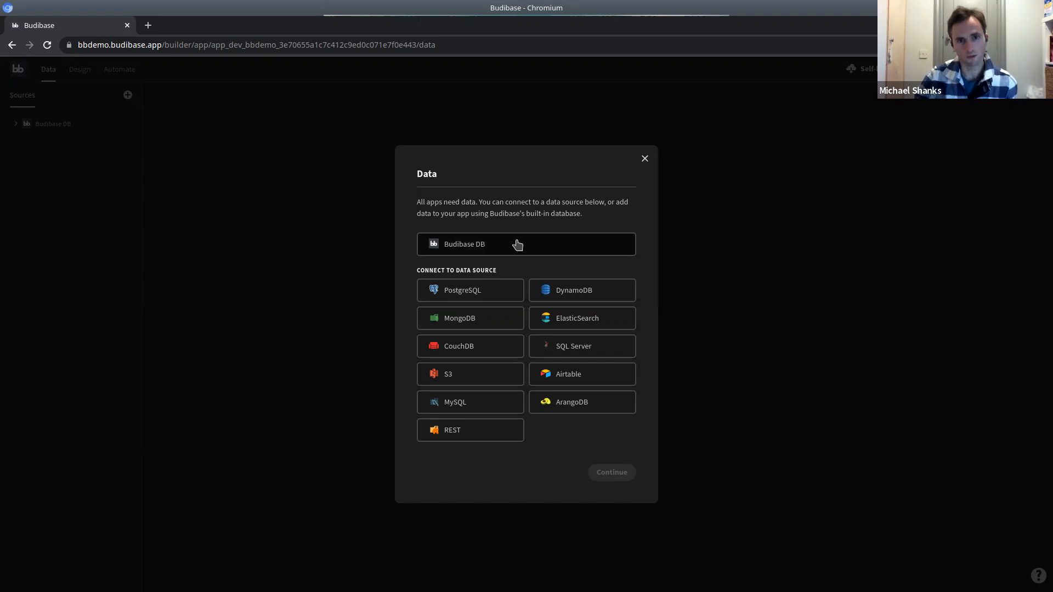
left_click(517, 243)
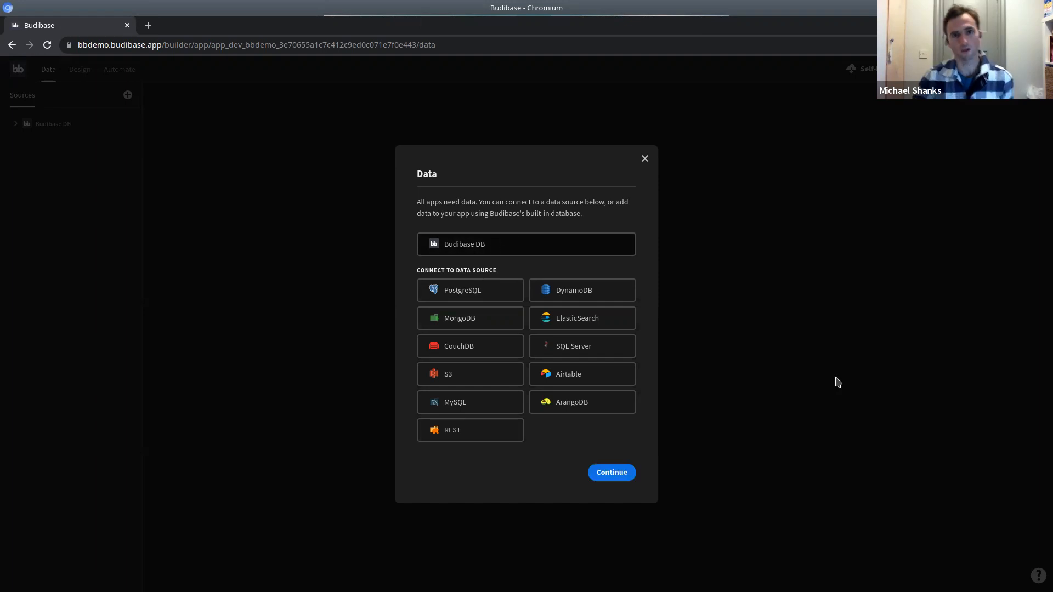
Continue with Budibase DB, name the new table Vehicles, and choose CSV upload.
left_click(620, 476)
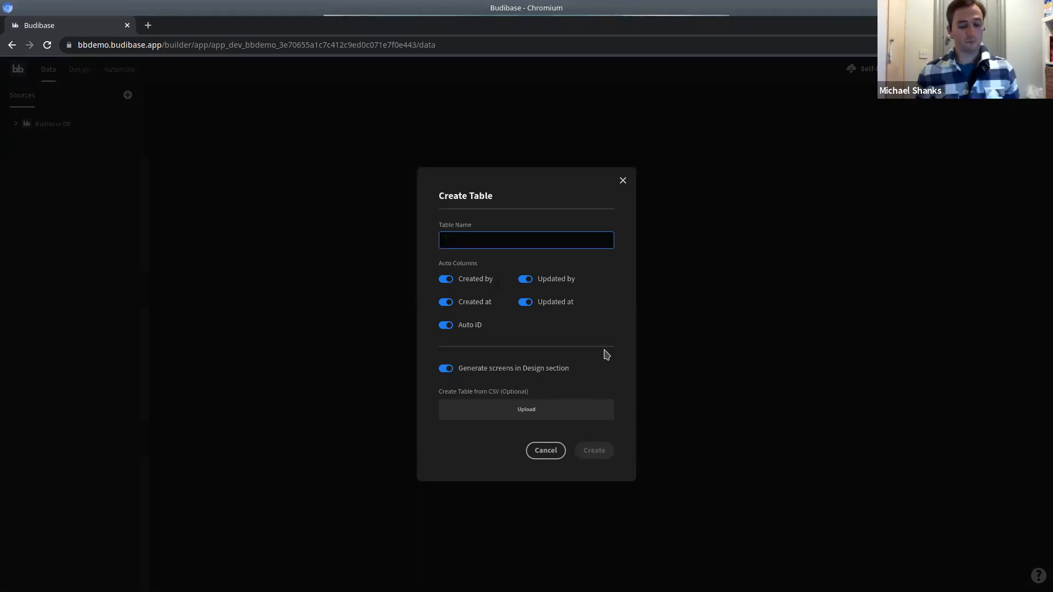
type("Vehicles")
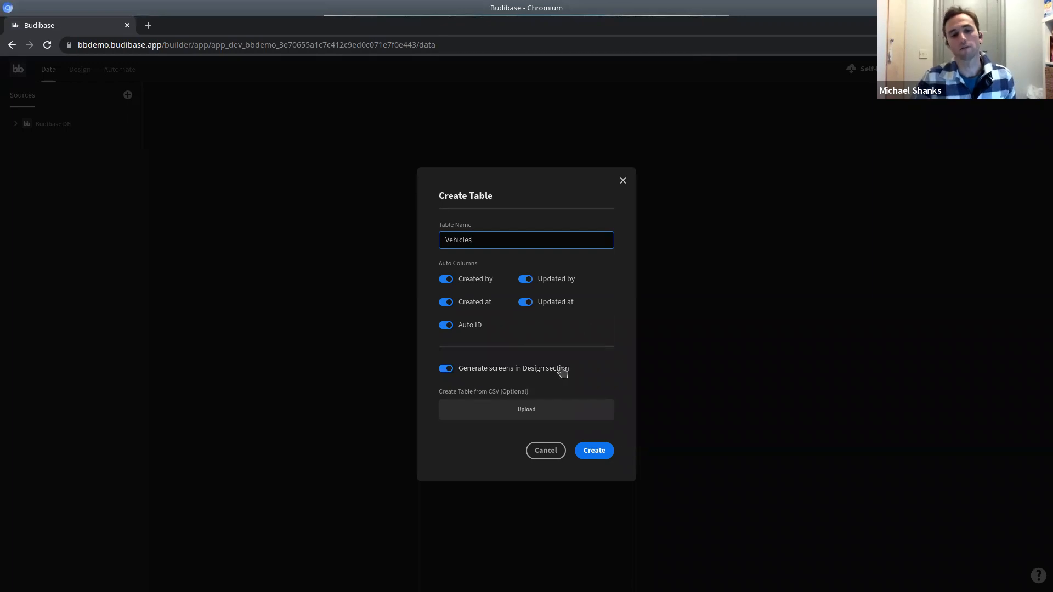
left_click(527, 416)
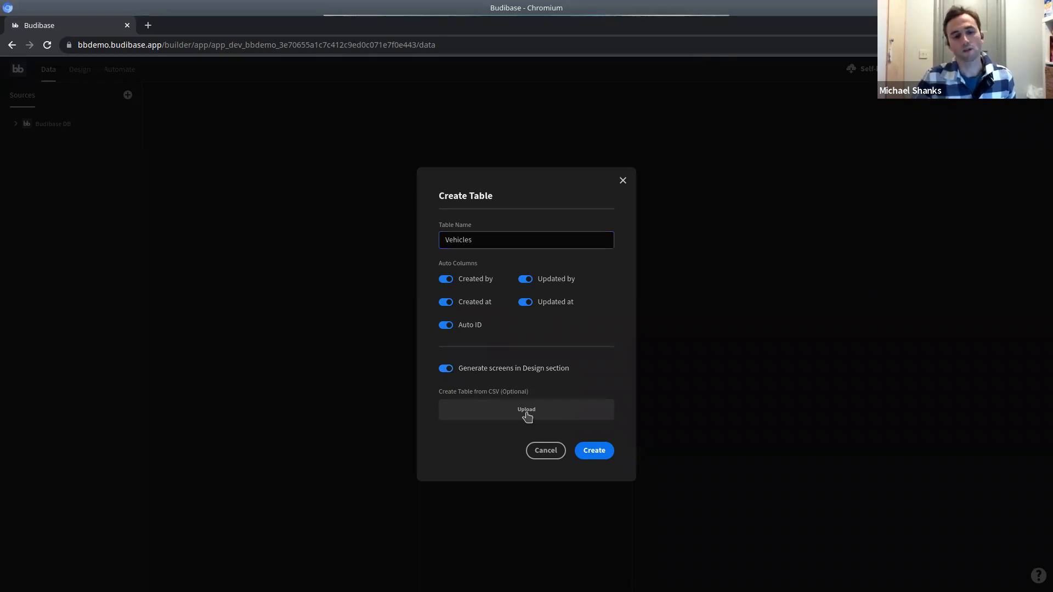
Load the Vehicles.csv file into the new table.
left_click(87, 91)
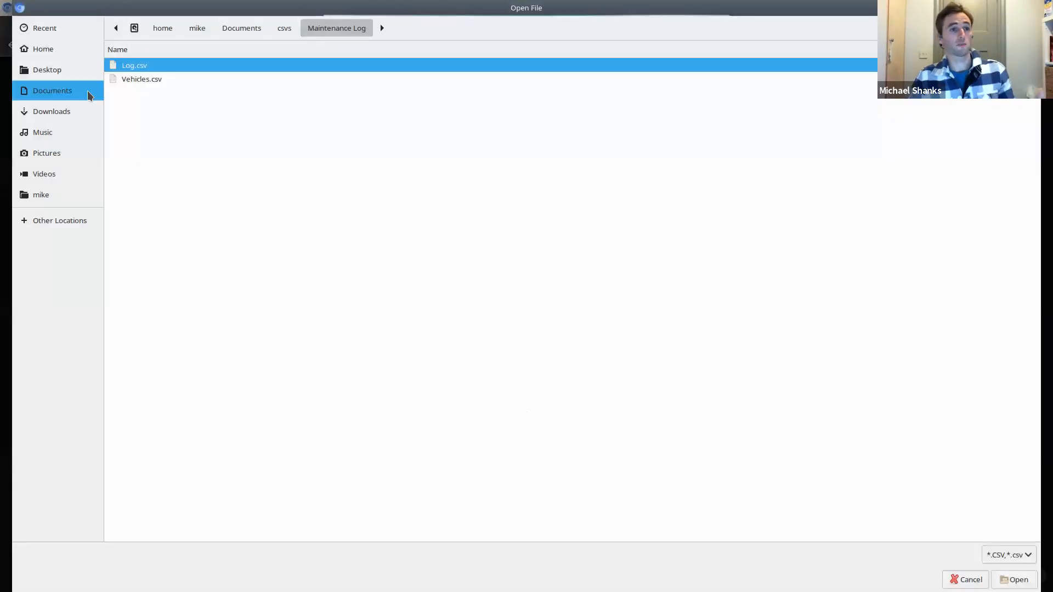
left_click(143, 78)
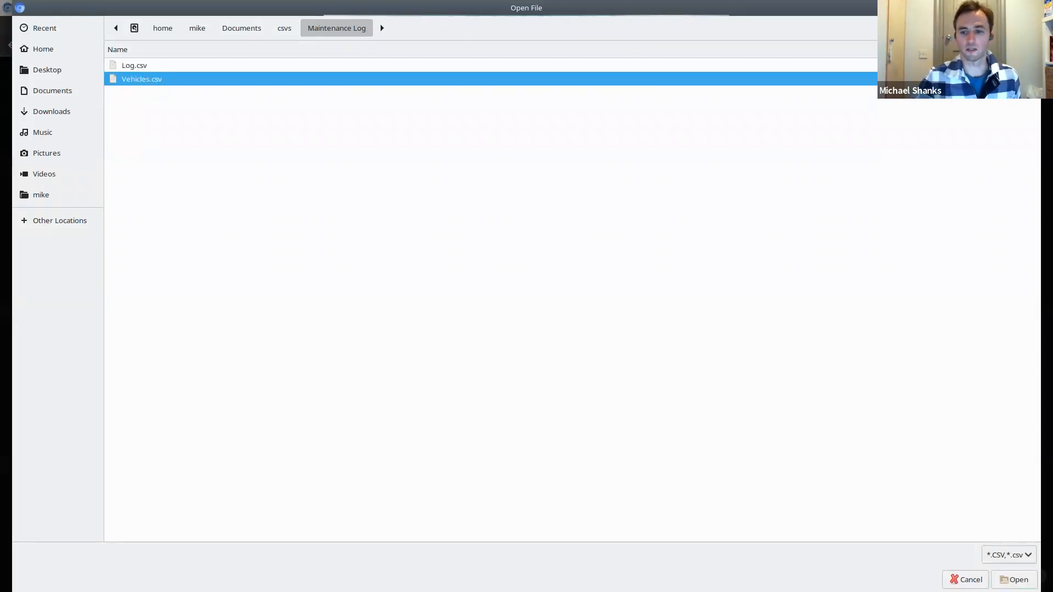
left_click(1015, 580)
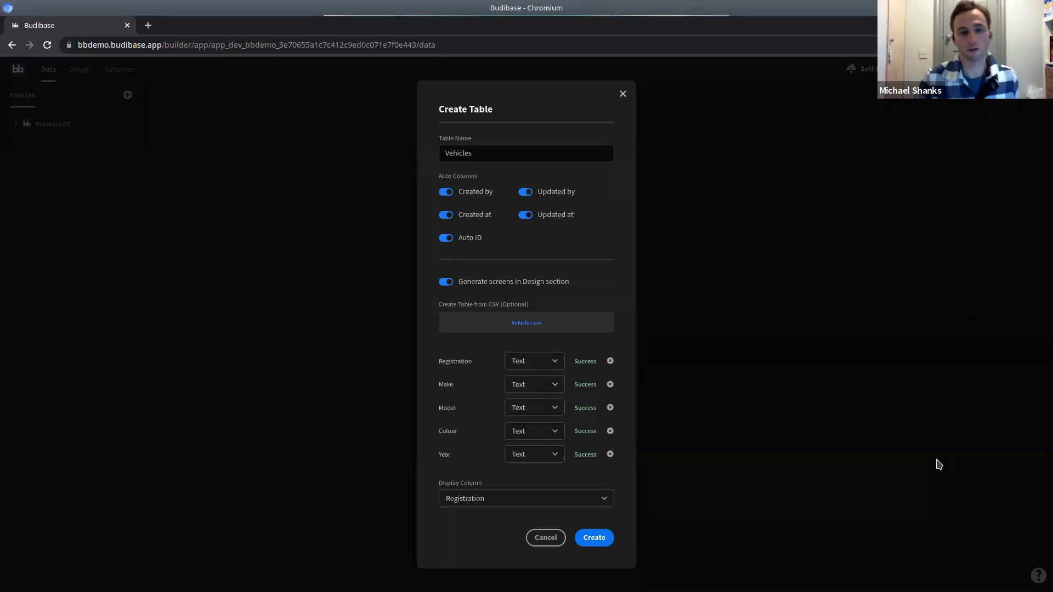
Set the Make and Model columns to Options type and create the Vehicles table.
left_click(539, 388)
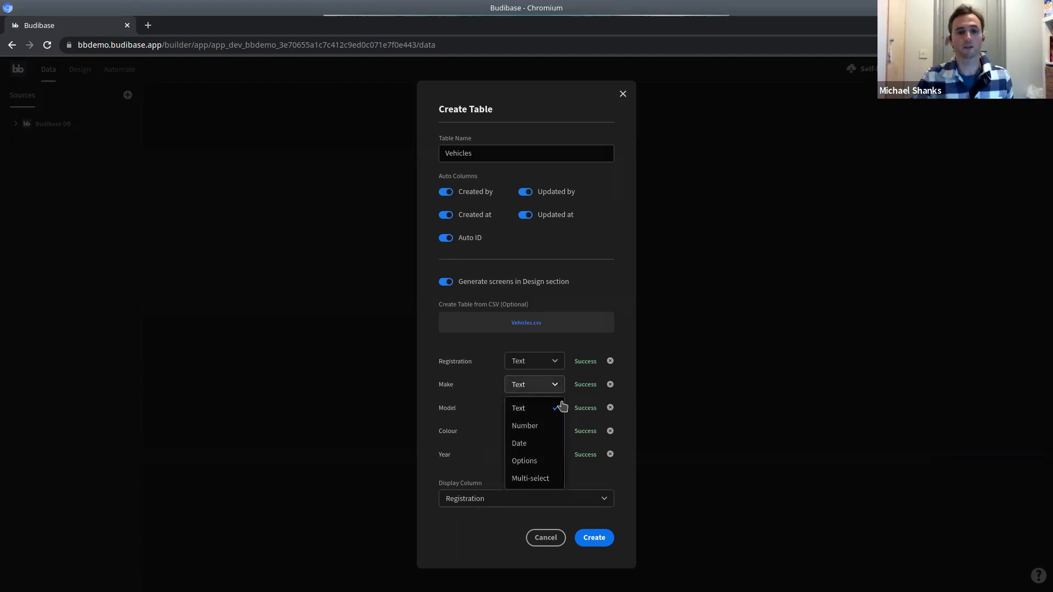
left_click(529, 462)
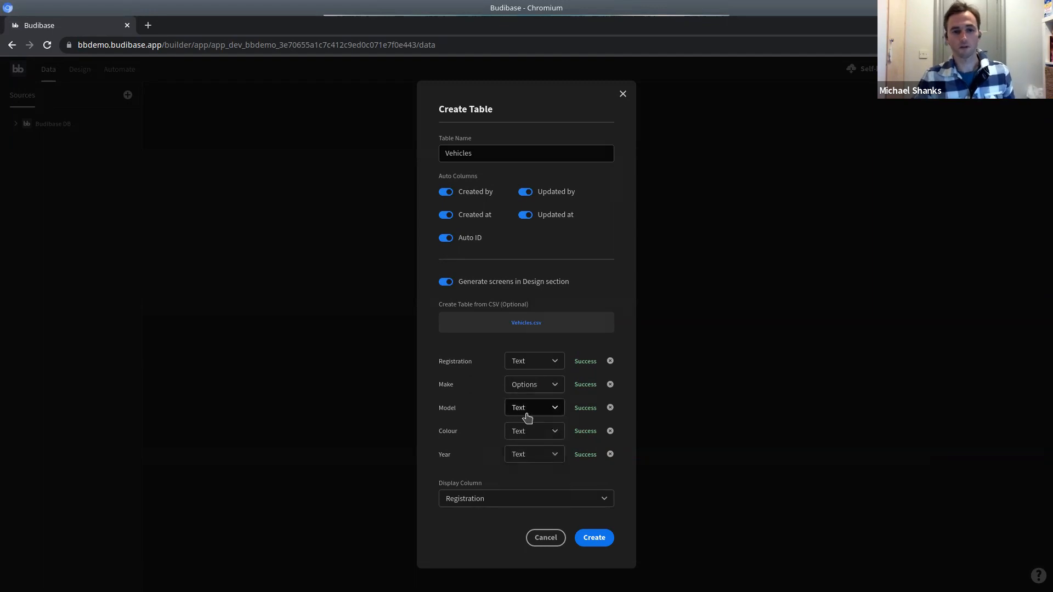
left_click(533, 410)
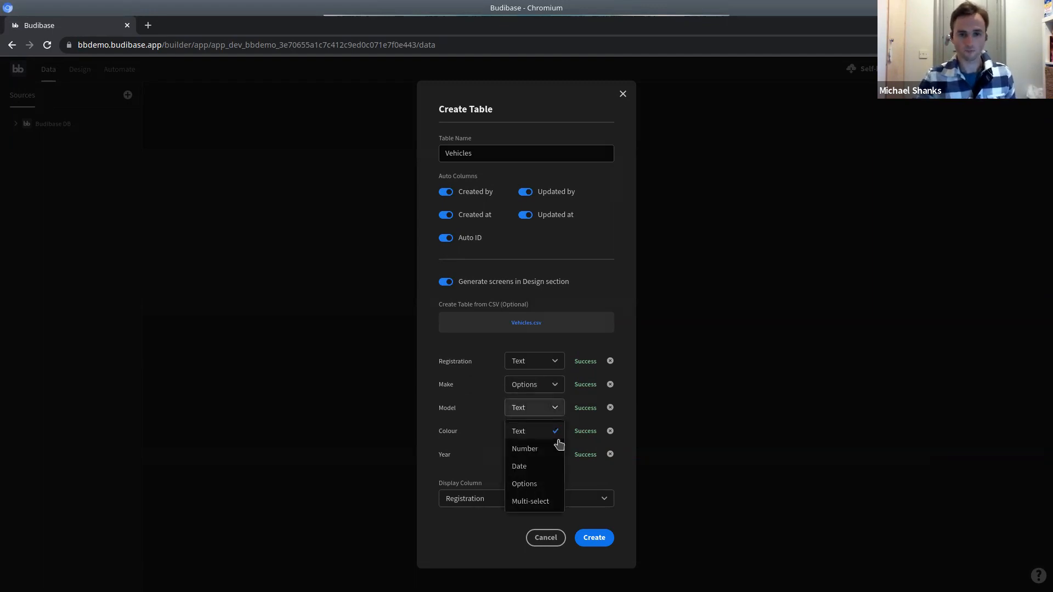
left_click(542, 485)
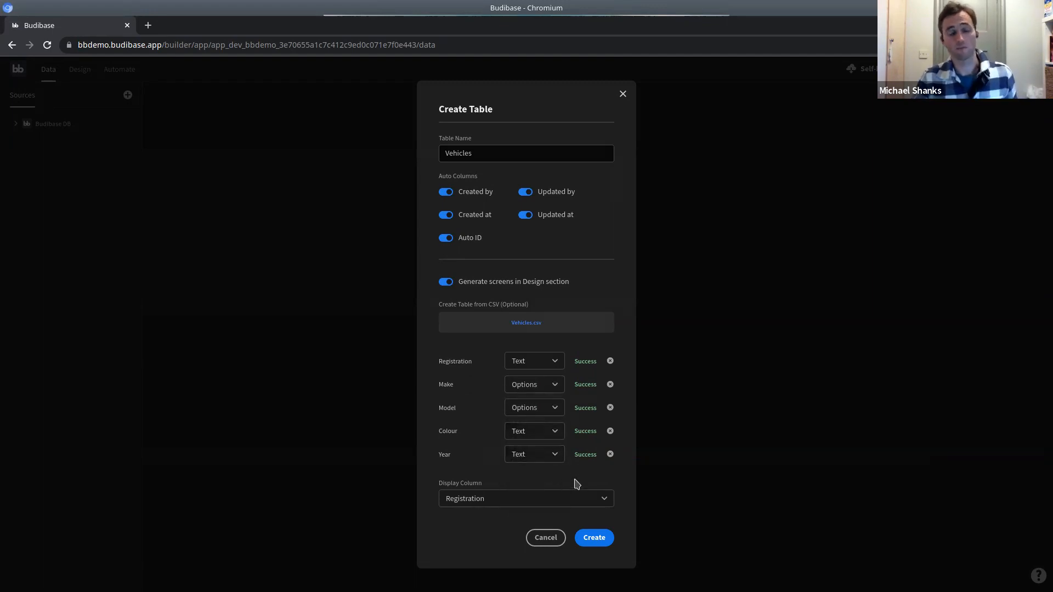
left_click(593, 543)
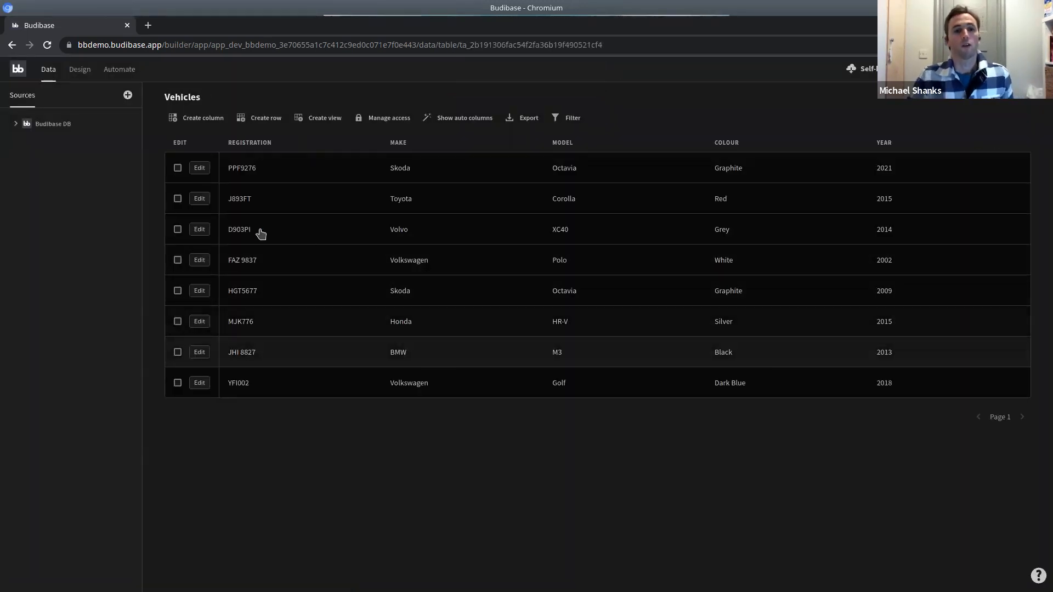
Expand Budibase DB in the Sources panel to show the Vehicles and Users tables.
left_click(16, 124)
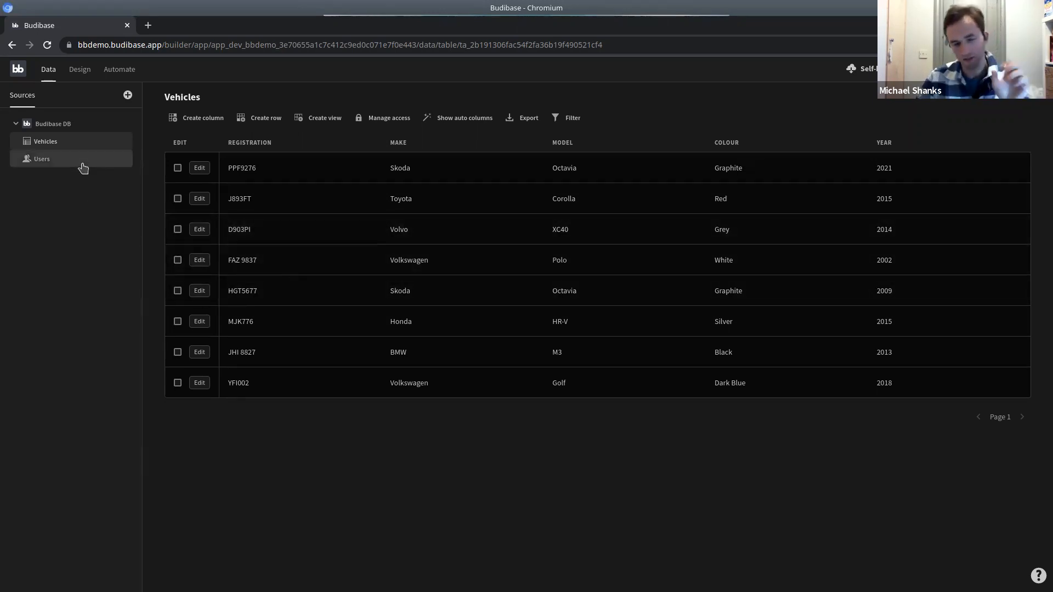
In Design, view the /vehicles, /vehicles/:id and /vehicles/new/row screens.
left_click(81, 71)
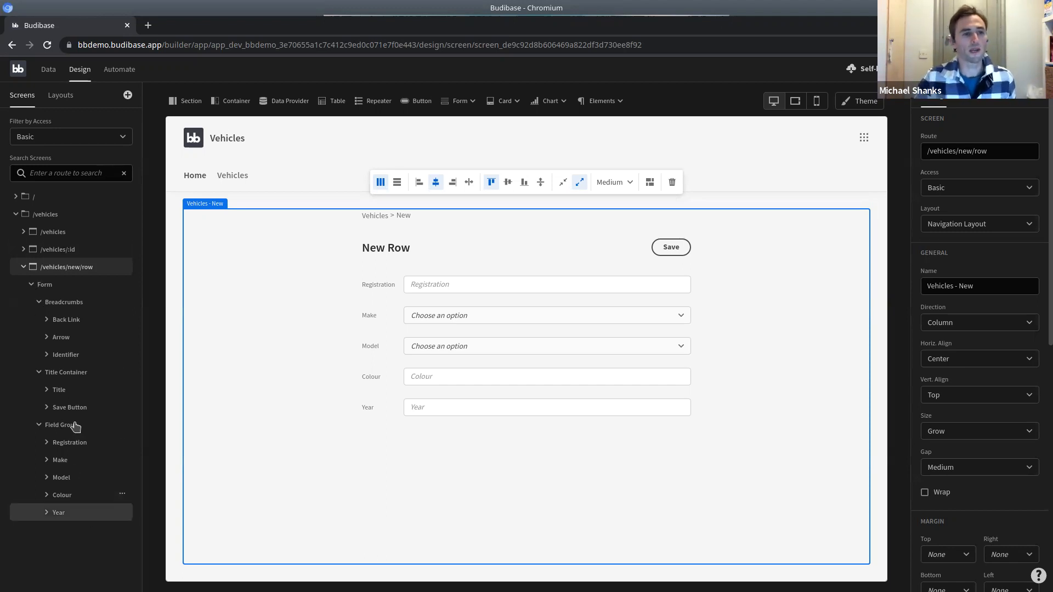
left_click(68, 233)
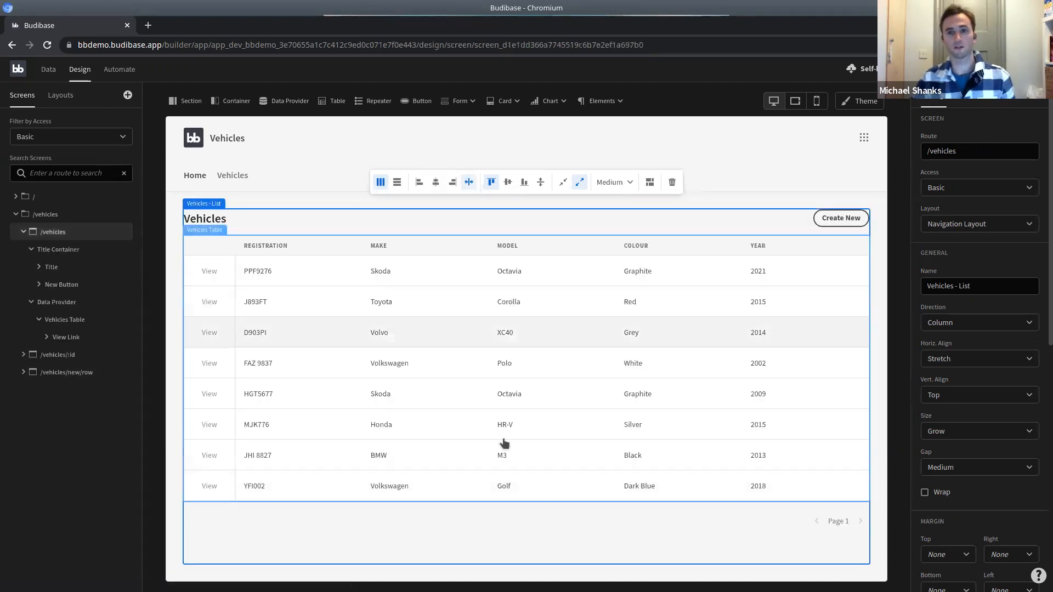
left_click(66, 362)
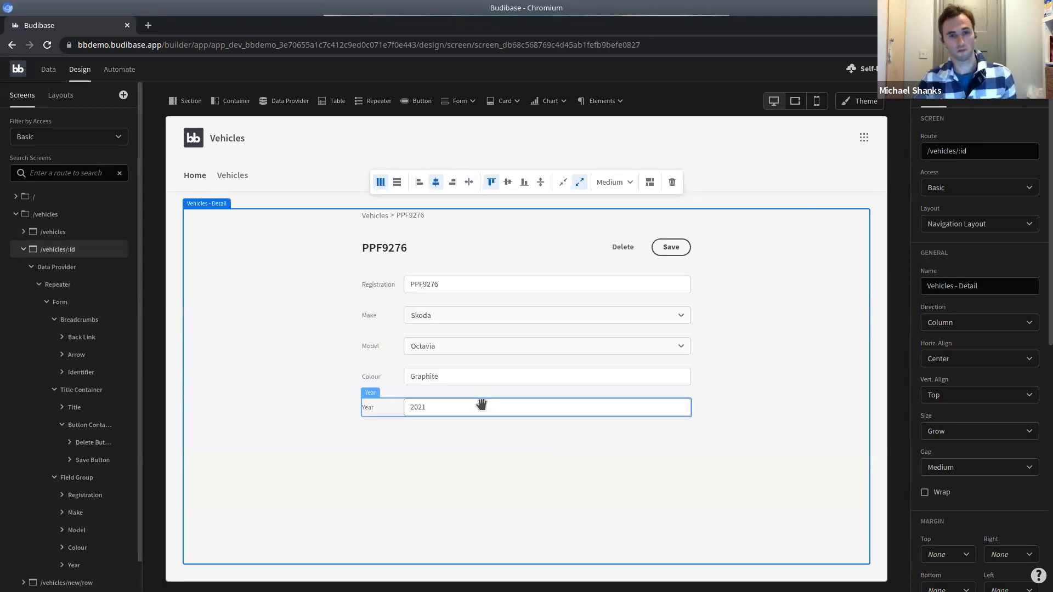
left_click(76, 573)
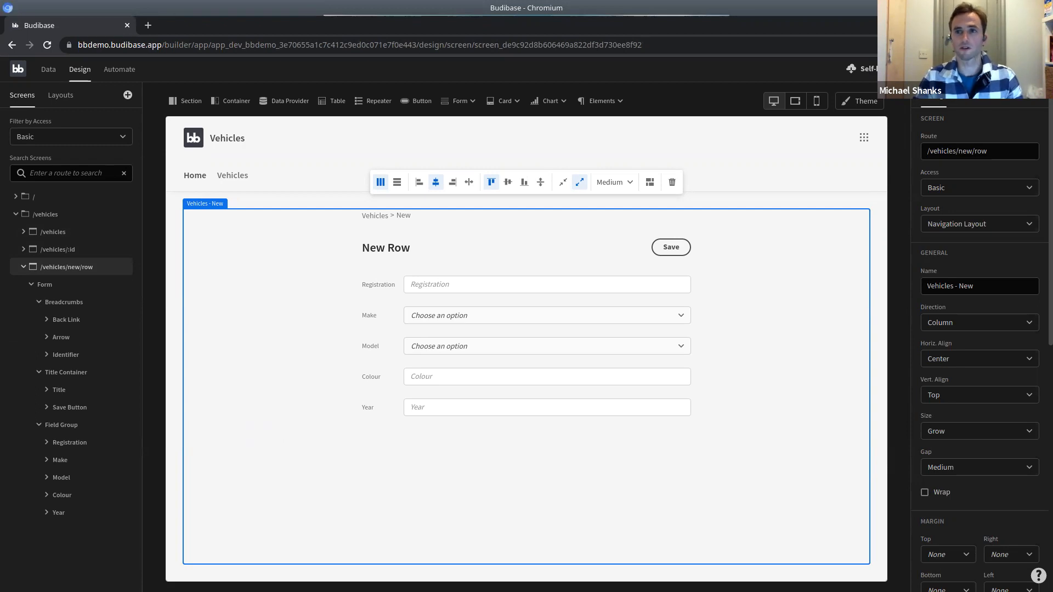
Preview the app and open the Create New form on the Vehicles page.
left_click(979, 69)
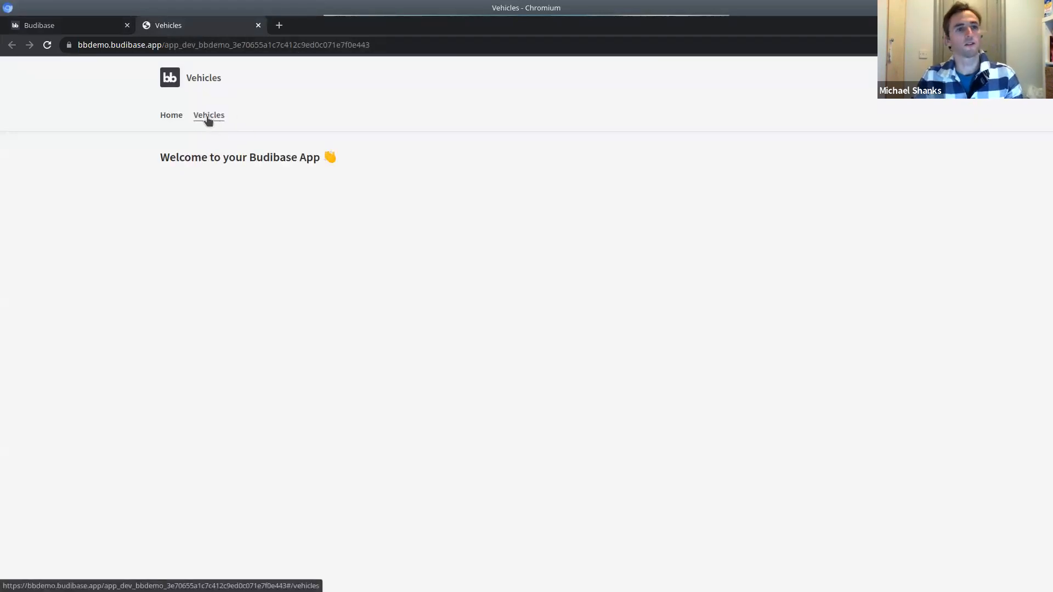
left_click(206, 118)
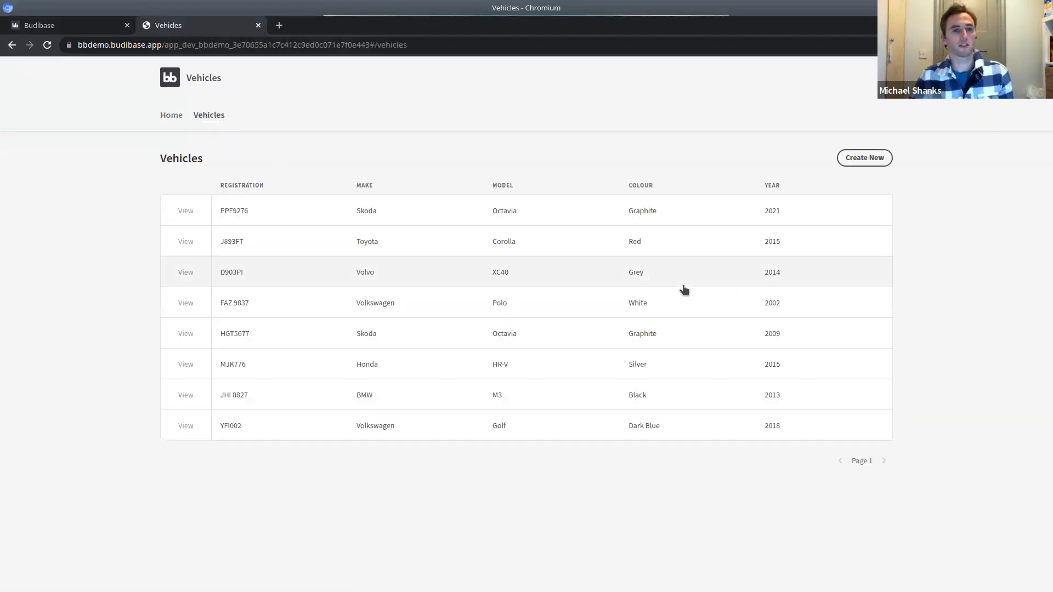
left_click(872, 159)
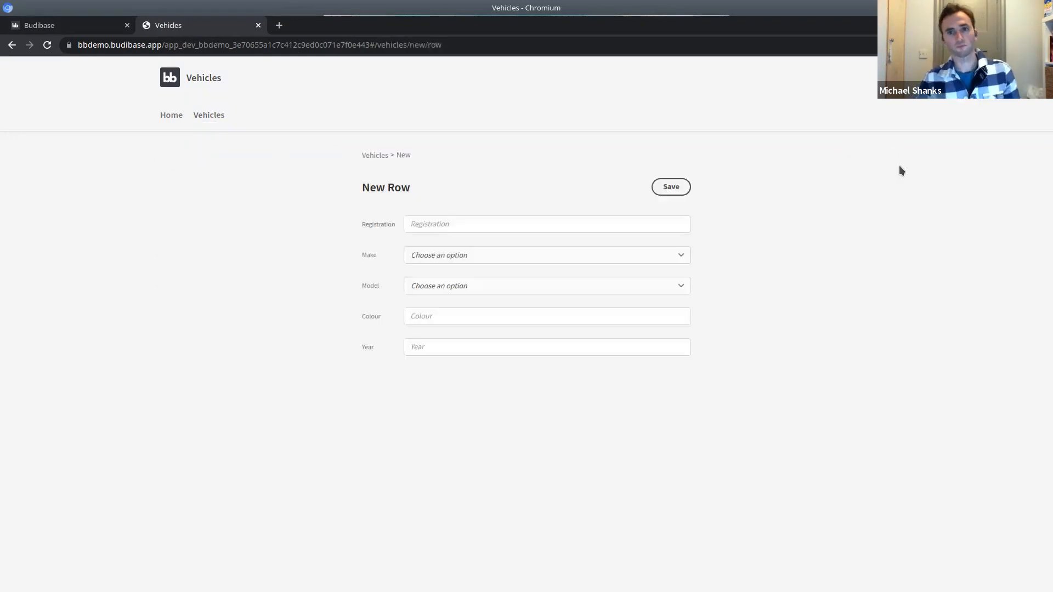
Save a vehicle with registration ABD1234, make Honda, model M3, colour Blue, then return to the builder.
left_click(535, 220)
type("ABD")
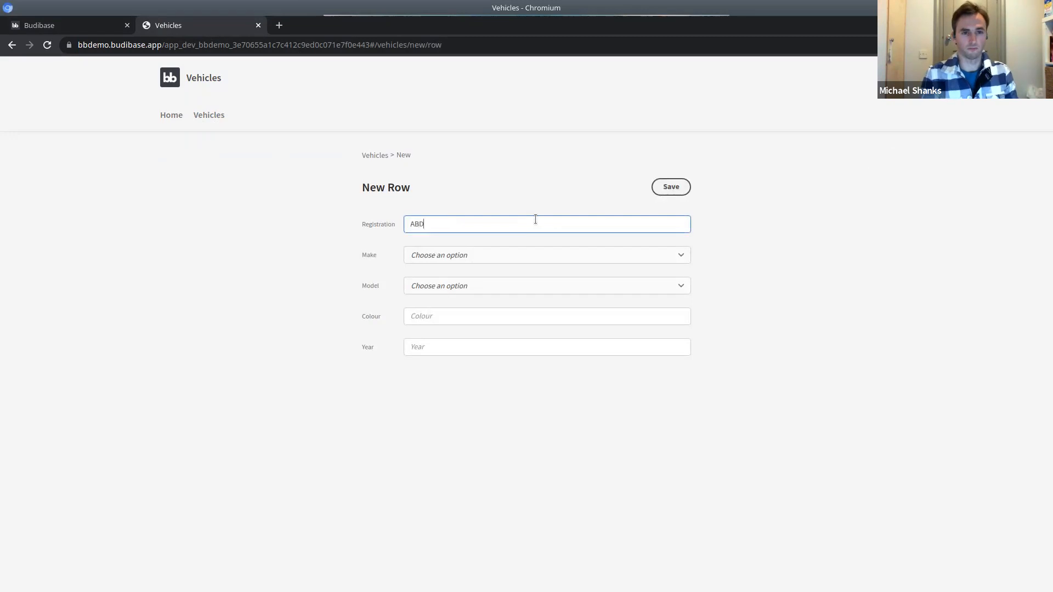
type("1234")
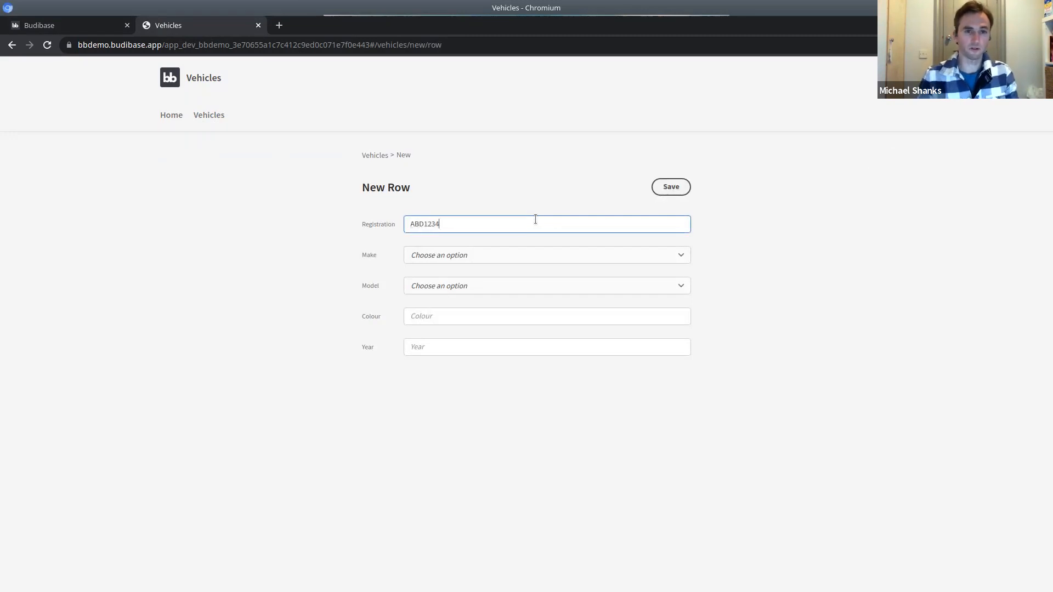
left_click(487, 255)
left_click(463, 312)
left_click(463, 286)
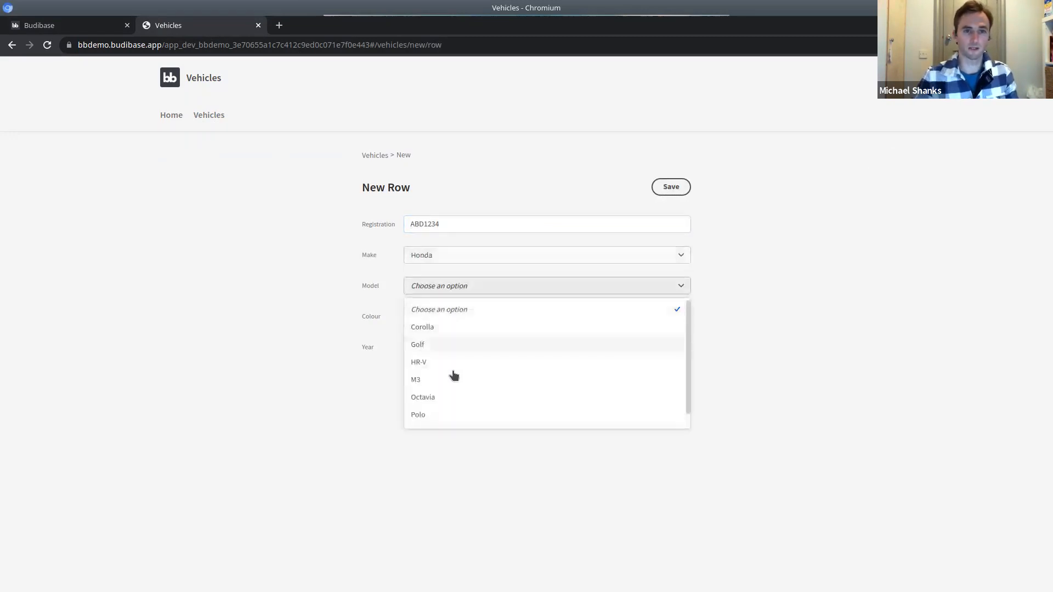
left_click(453, 374)
left_click(473, 316)
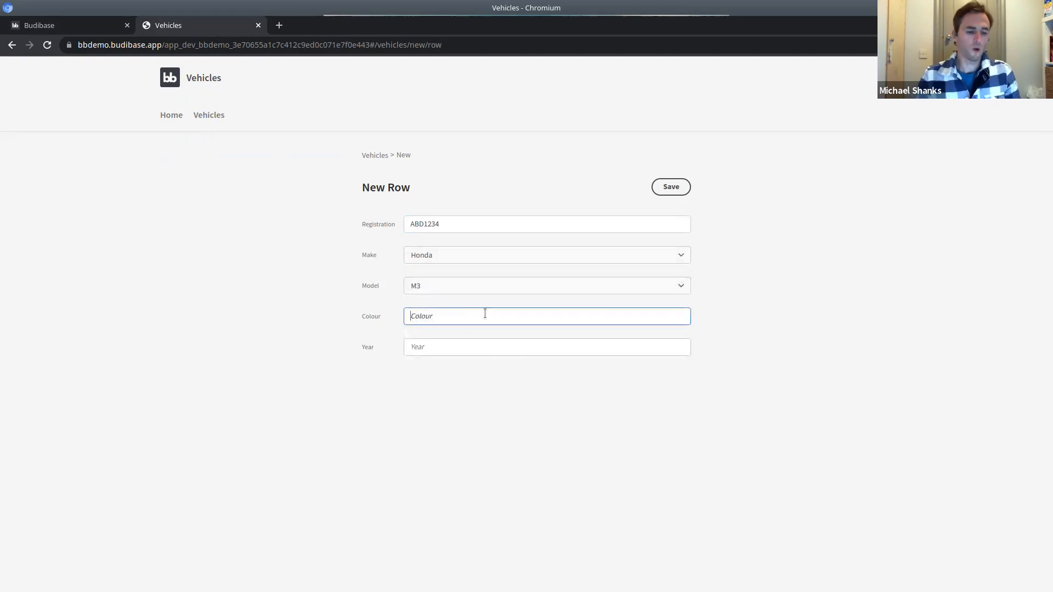
type("Blue")
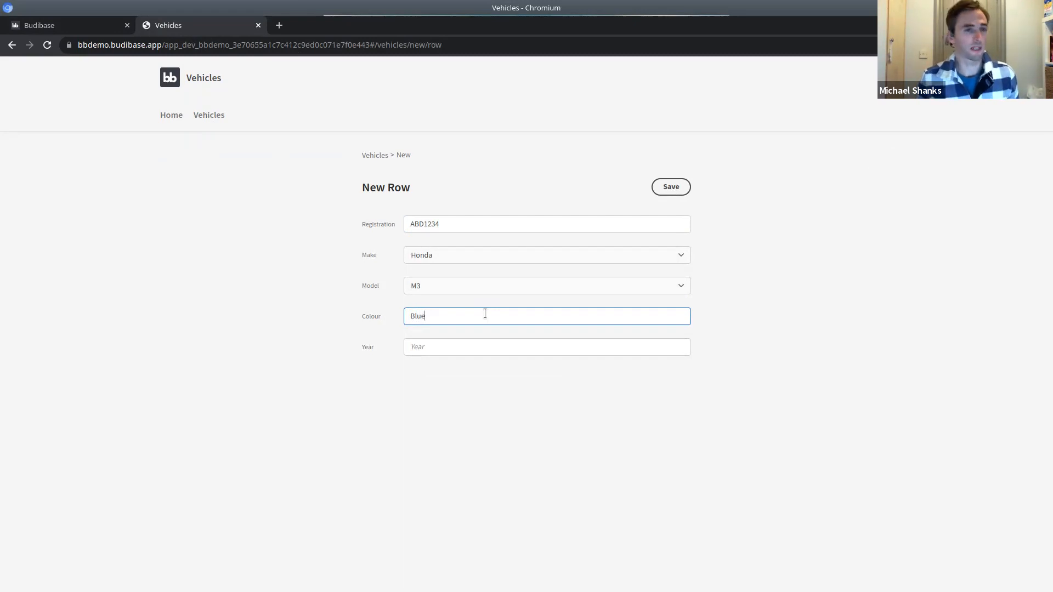
left_click(680, 184)
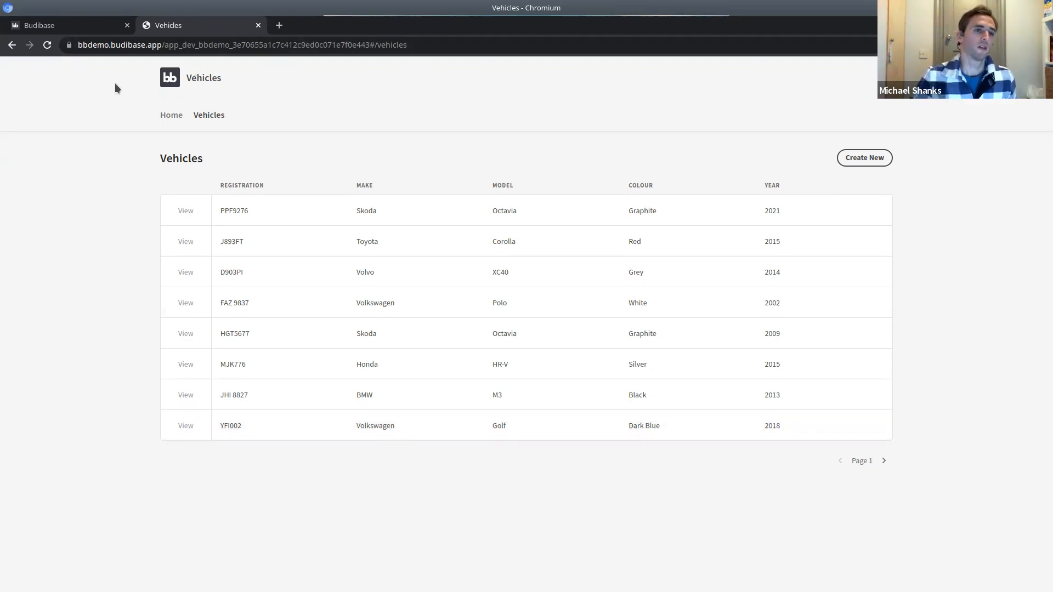
left_click(72, 26)
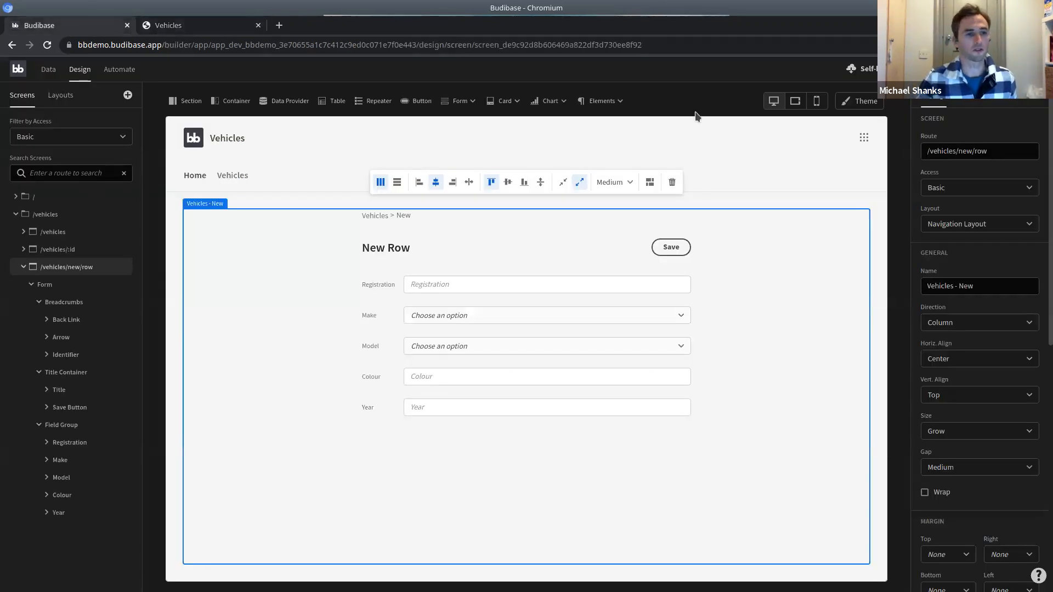
Select the New Row title and preview the screen at phone and tablet widths.
left_click(401, 249)
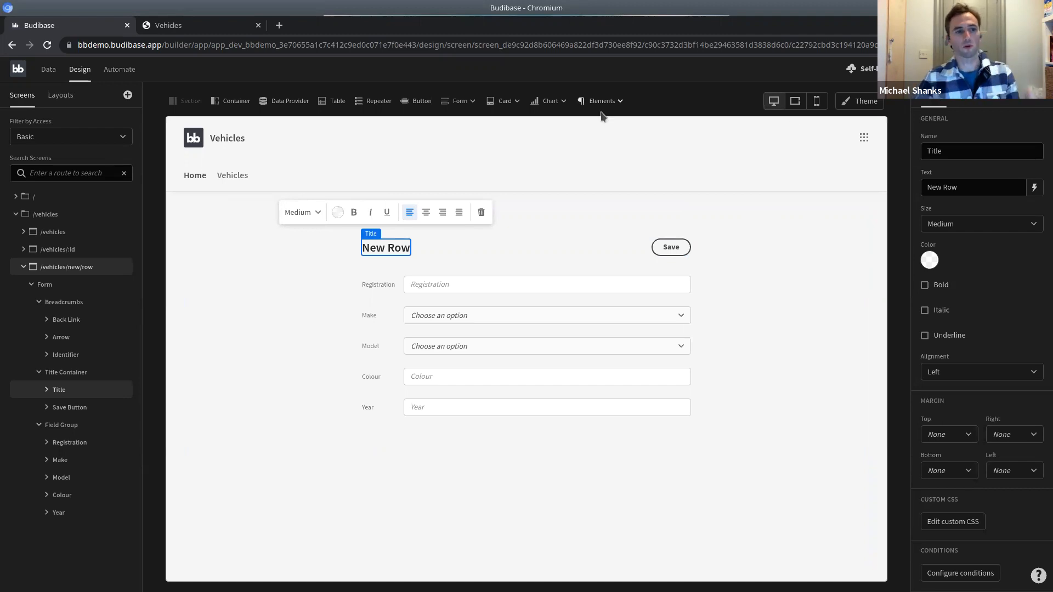
left_click(817, 103)
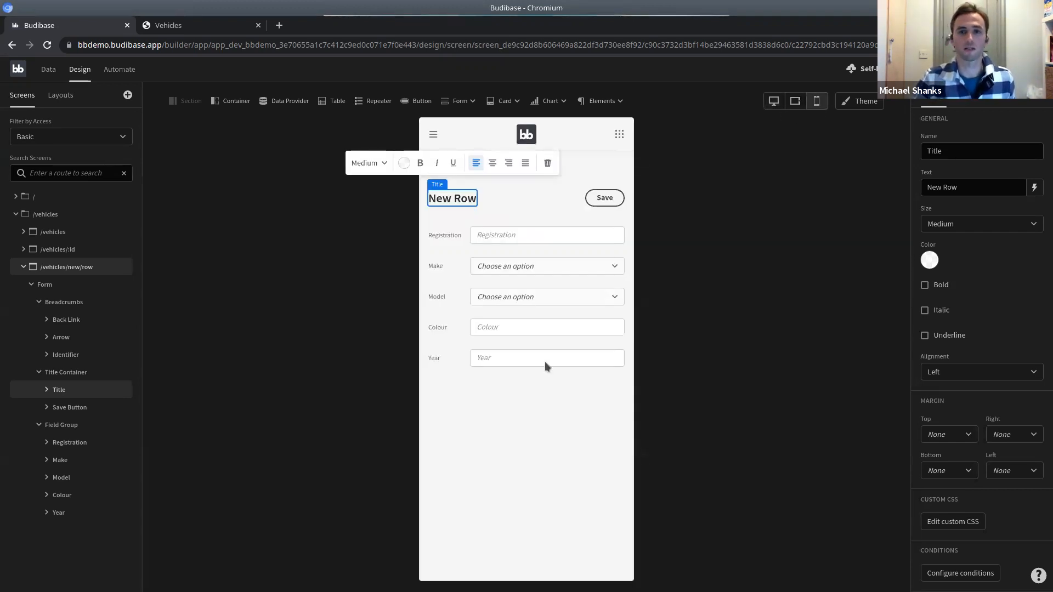
left_click(796, 103)
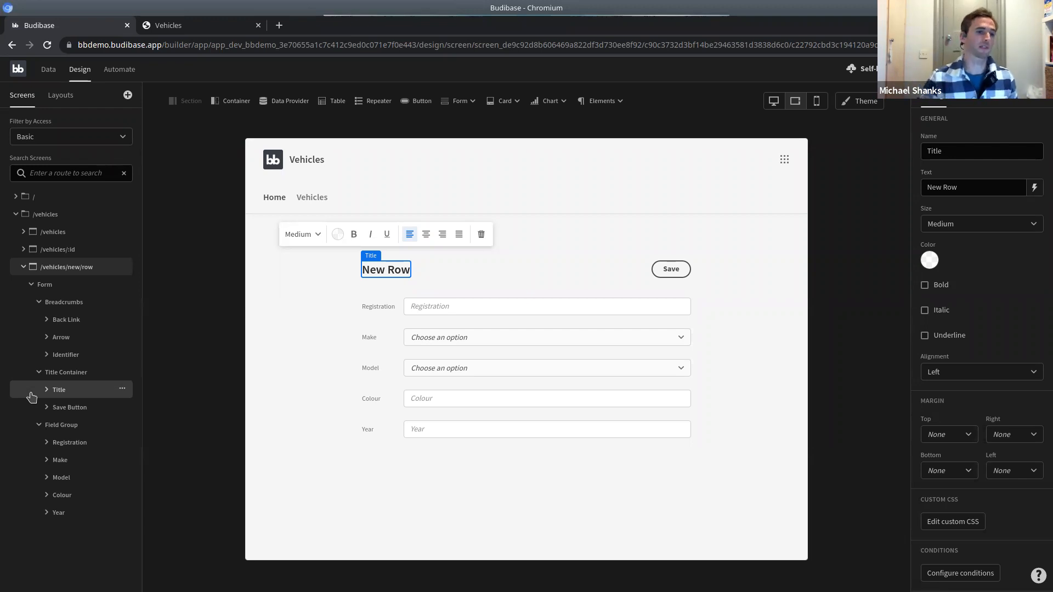
left_click(58, 234)
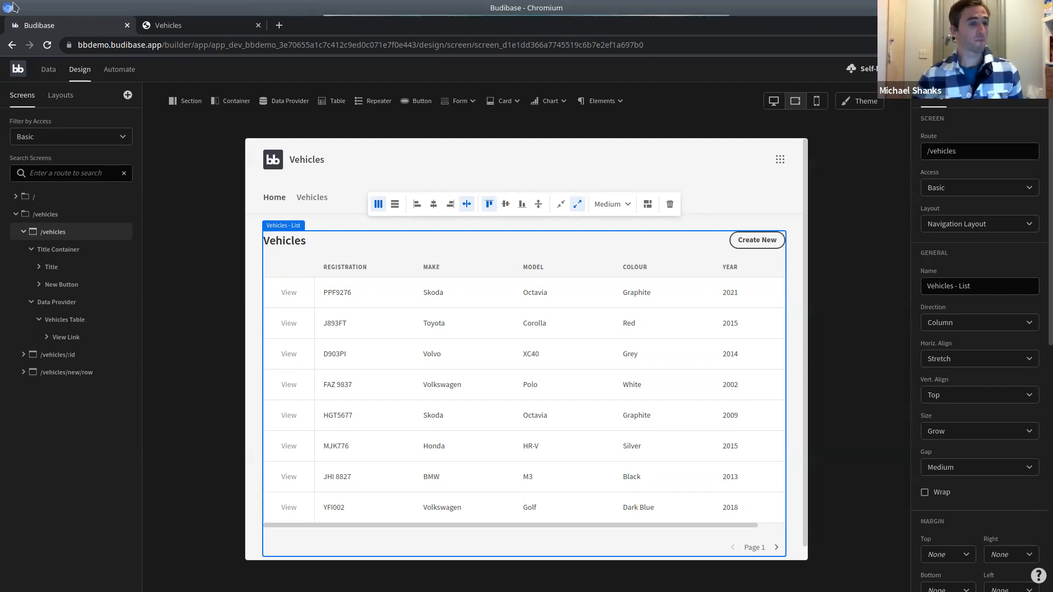
Go back to the Apps portal and open the new-app template dialog.
left_click(19, 73)
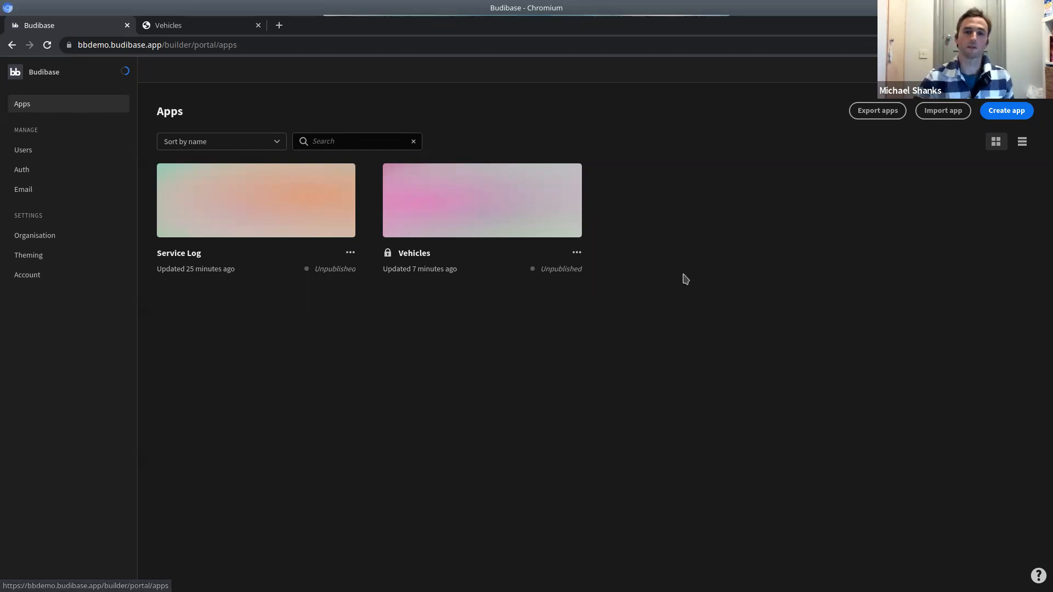
left_click(1017, 112)
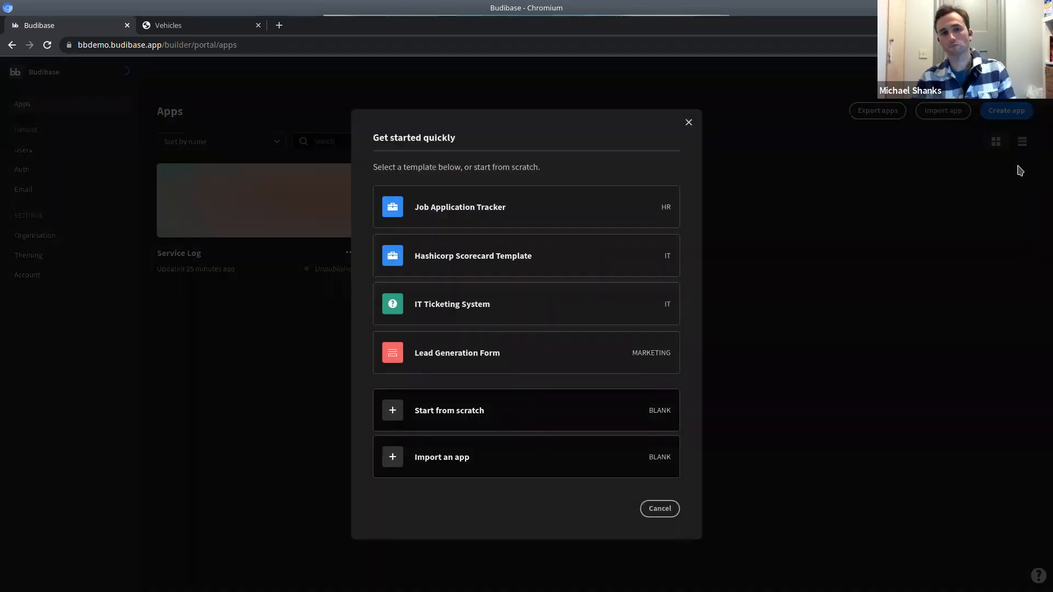
Create a blank app named 'Vehicles SQL' and choose PostgreSQL as its data source.
left_click(457, 413)
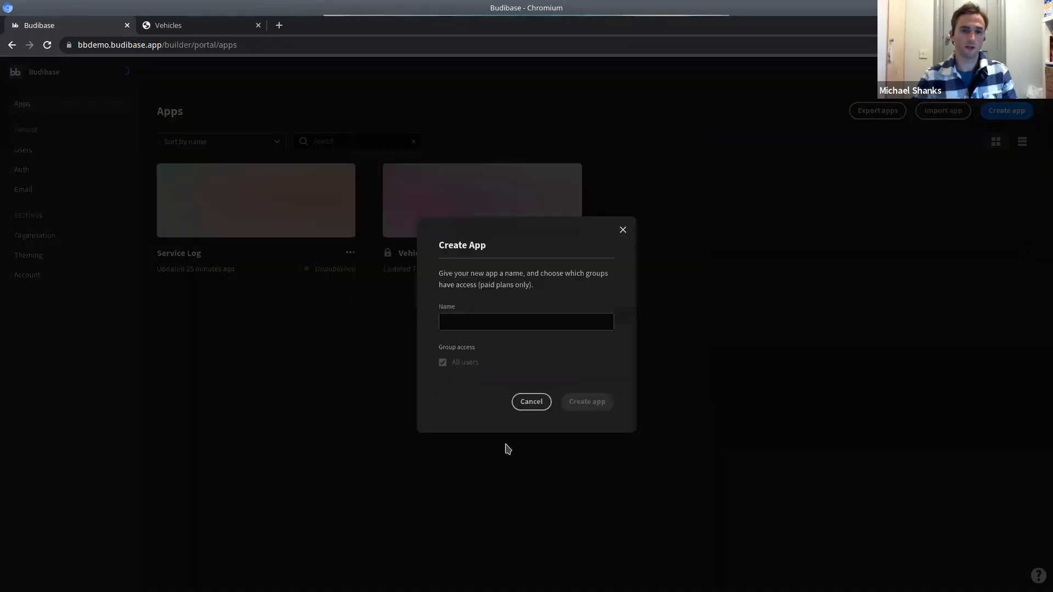
type("V")
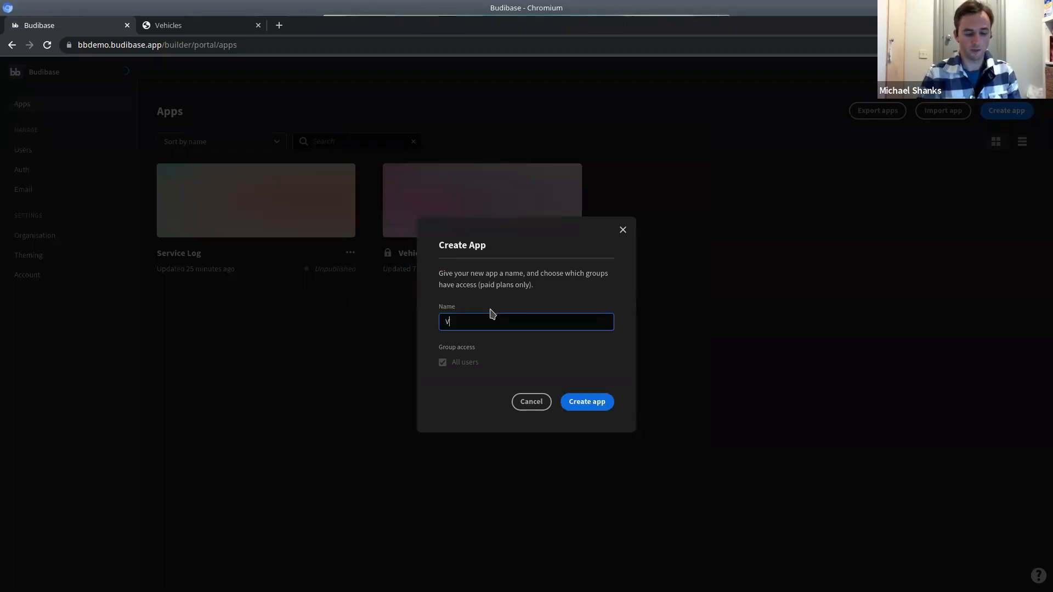
type("eh")
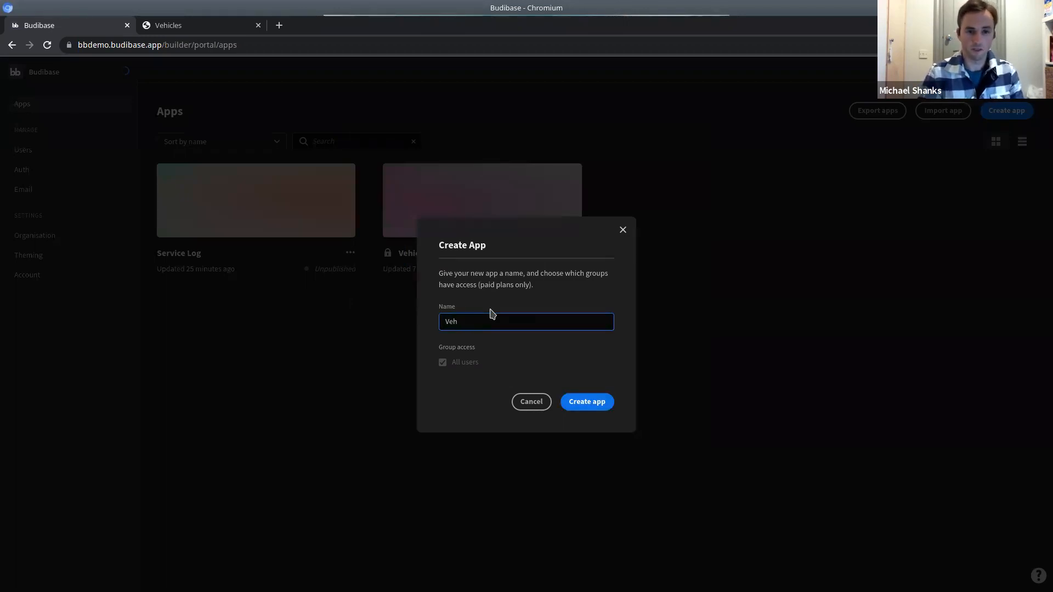
type("icles SQL")
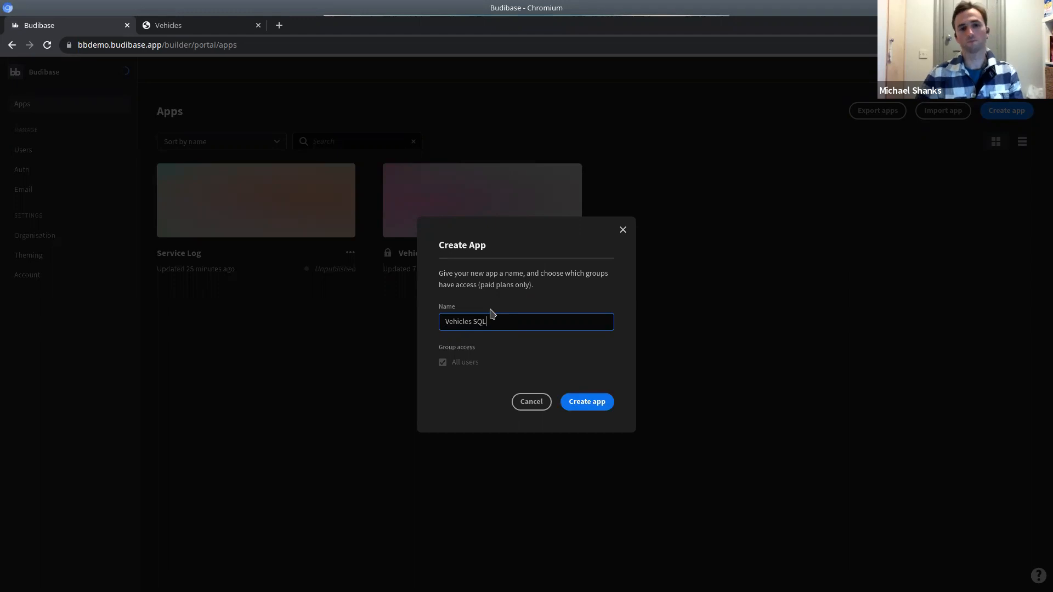
left_click(595, 405)
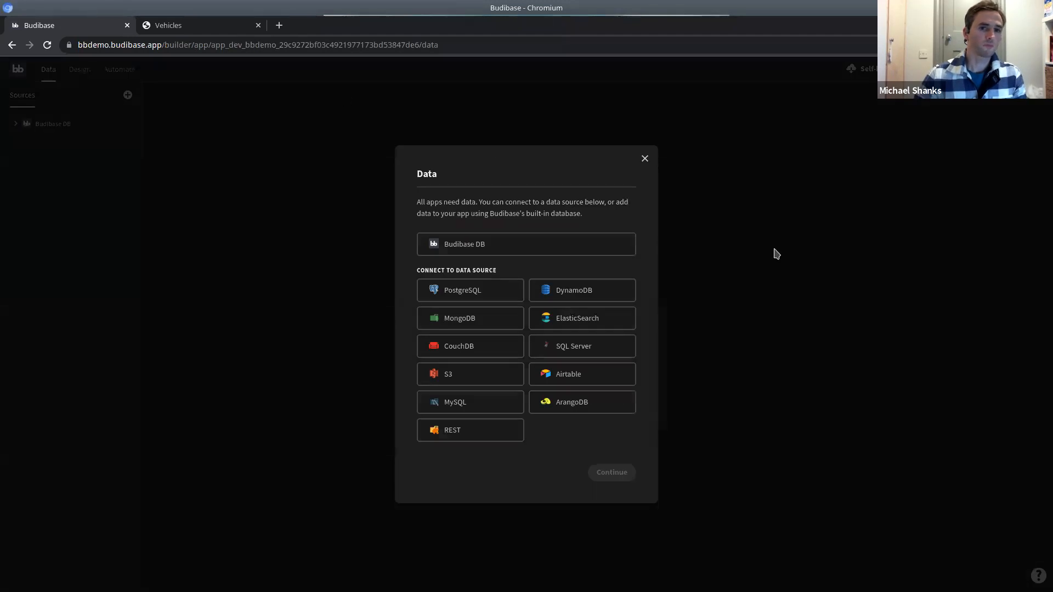
left_click(482, 297)
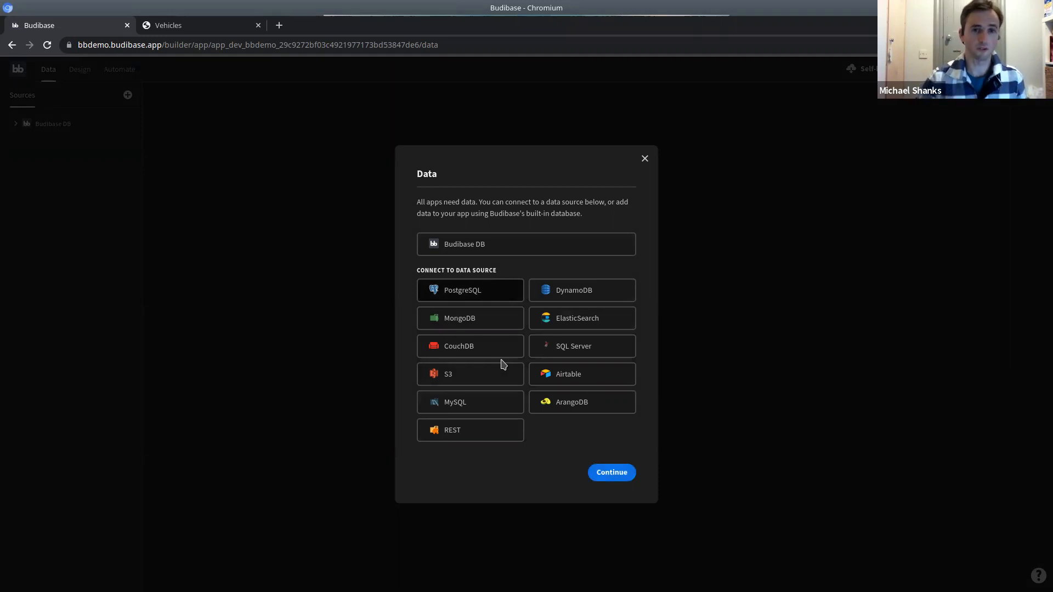
left_click(612, 473)
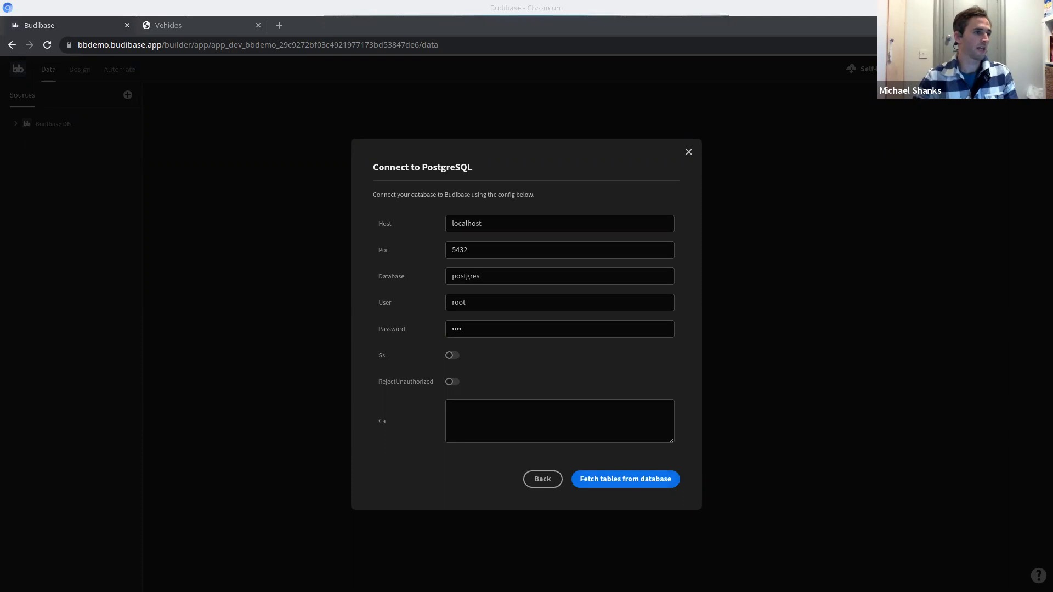
Replace the default localhost host with the pasted address 35.230.136.94.
left_click(493, 215)
left_click_drag(509, 221, 372, 214)
type("35.230.136.94")
left_click_drag(508, 278, 346, 260)
key("alt+Tab")
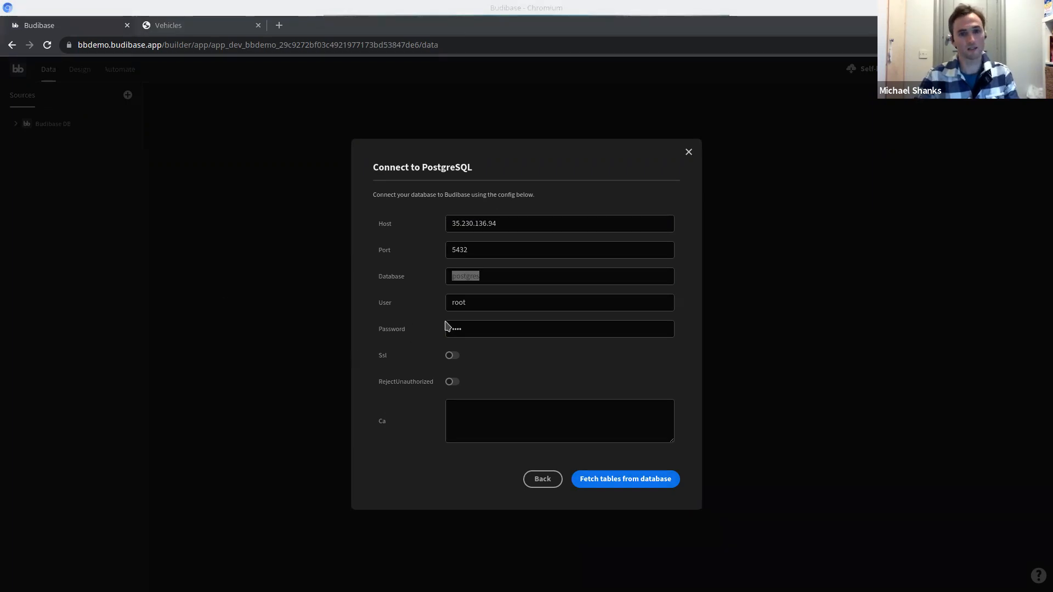
left_click(499, 300)
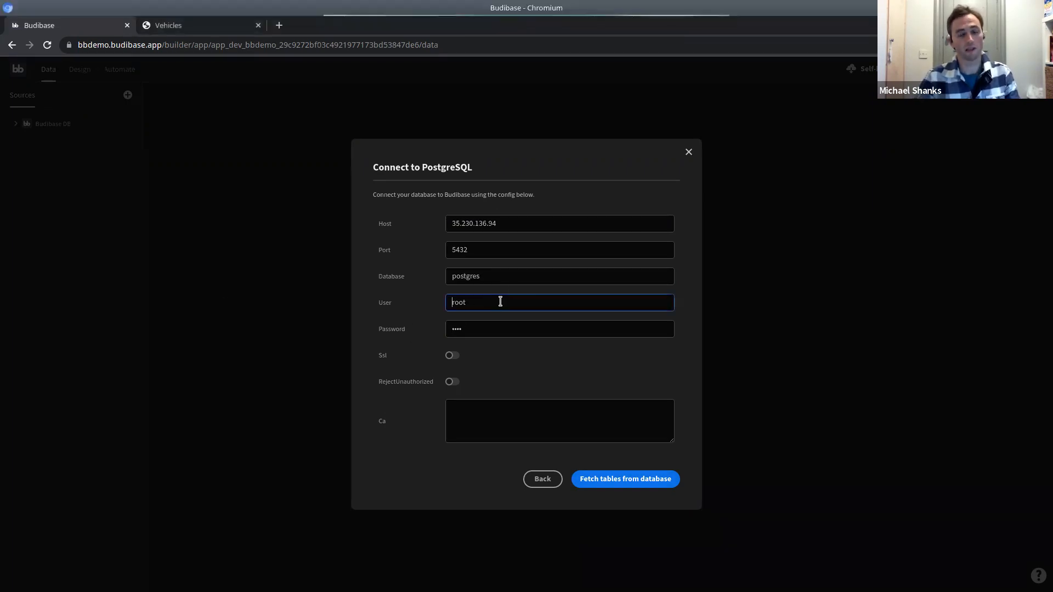
Set the database to vehicles-demo and the user to postgres.
left_click(515, 276)
left_click_drag(517, 276, 414, 275)
type("vehicles-demo")
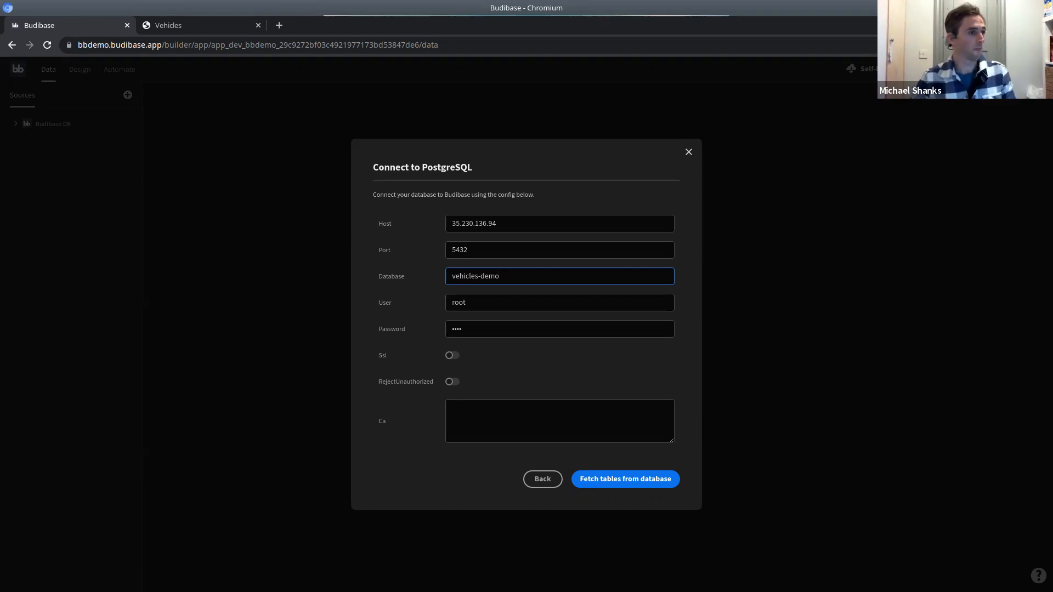
double_click(467, 306)
type("postgres")
Paste the database password into the Password field.
key("alt+Tab")
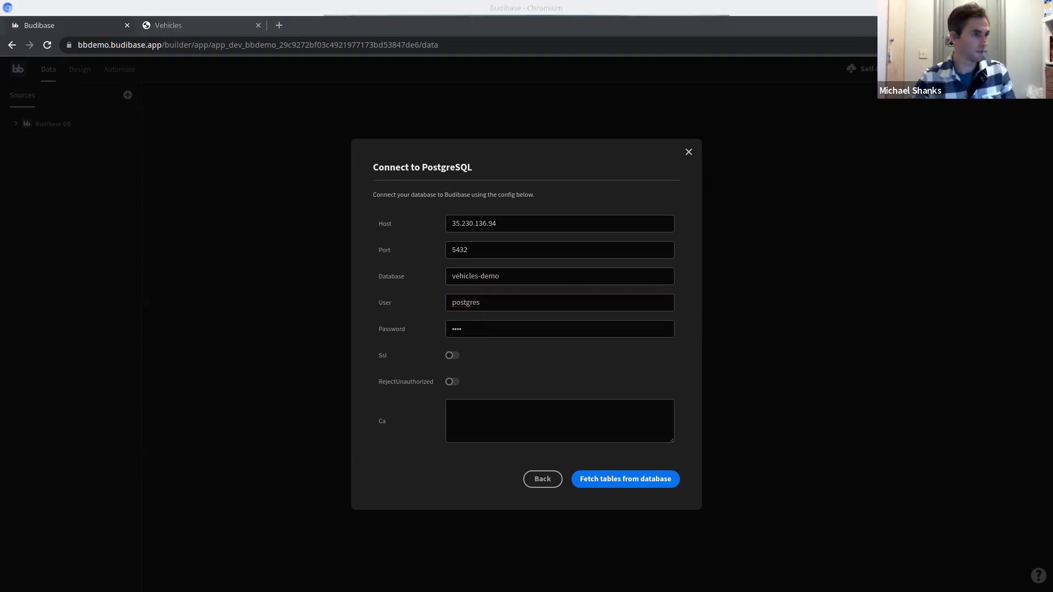
double_click(482, 332)
key("ctrl+v")
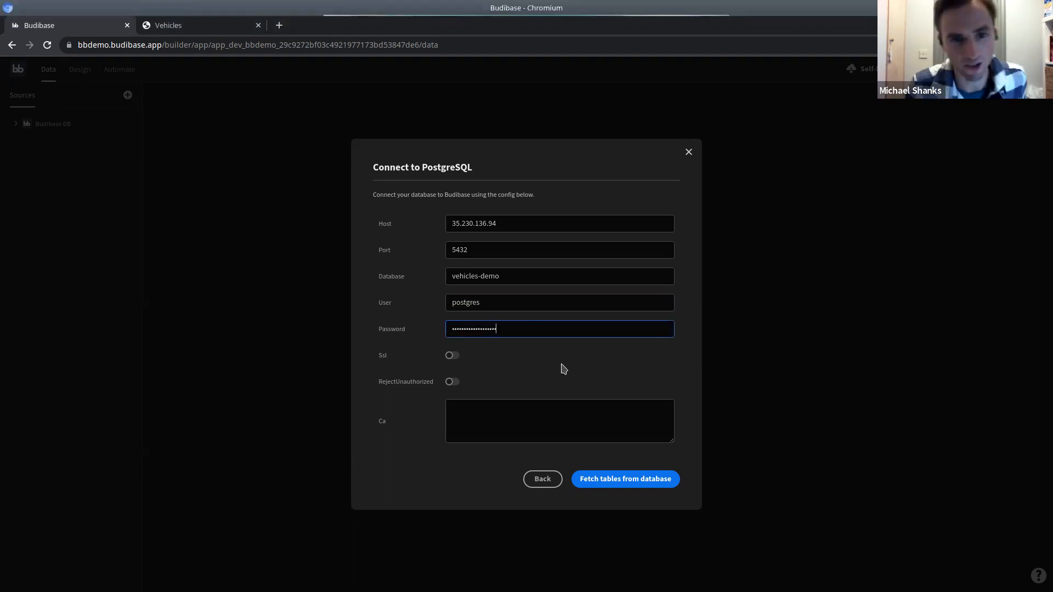
left_click(561, 366)
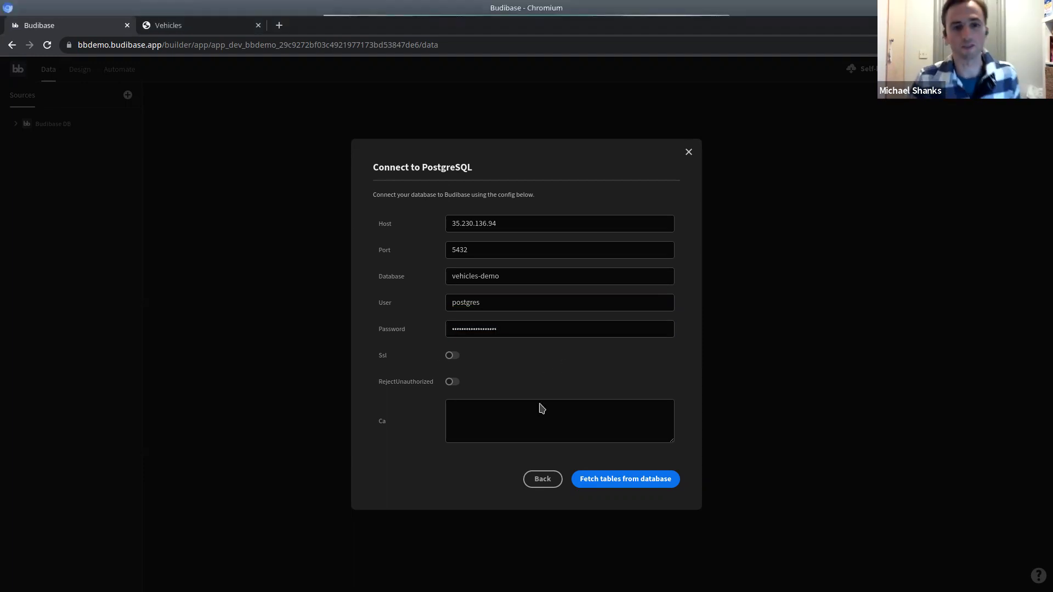
Fetch the Vehicles and ServiceLog tables from PostgreSQL and save the data source configuration.
left_click(626, 488)
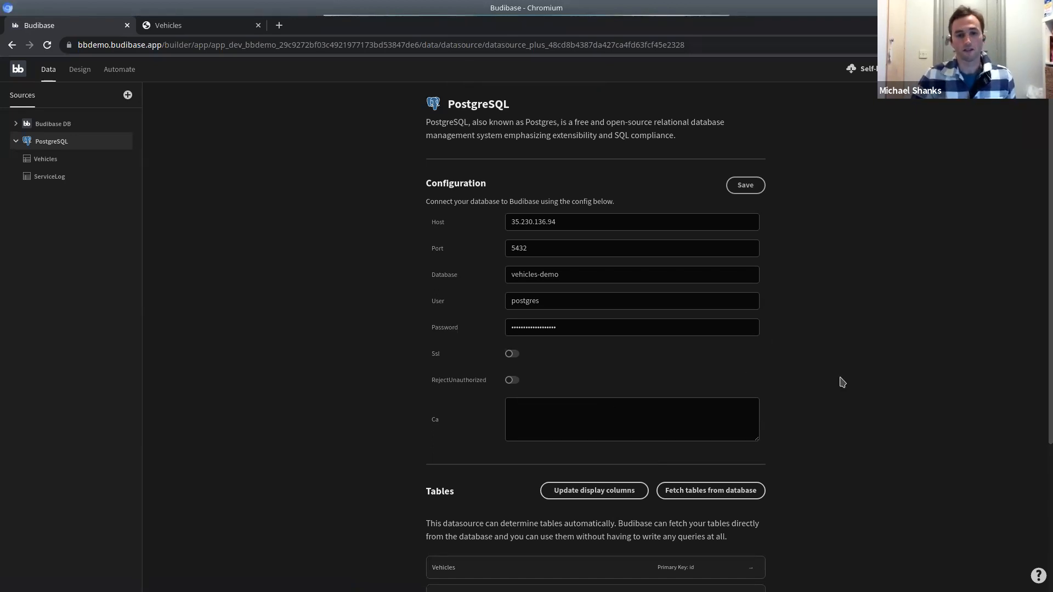
scroll(834, 383, "down", 2)
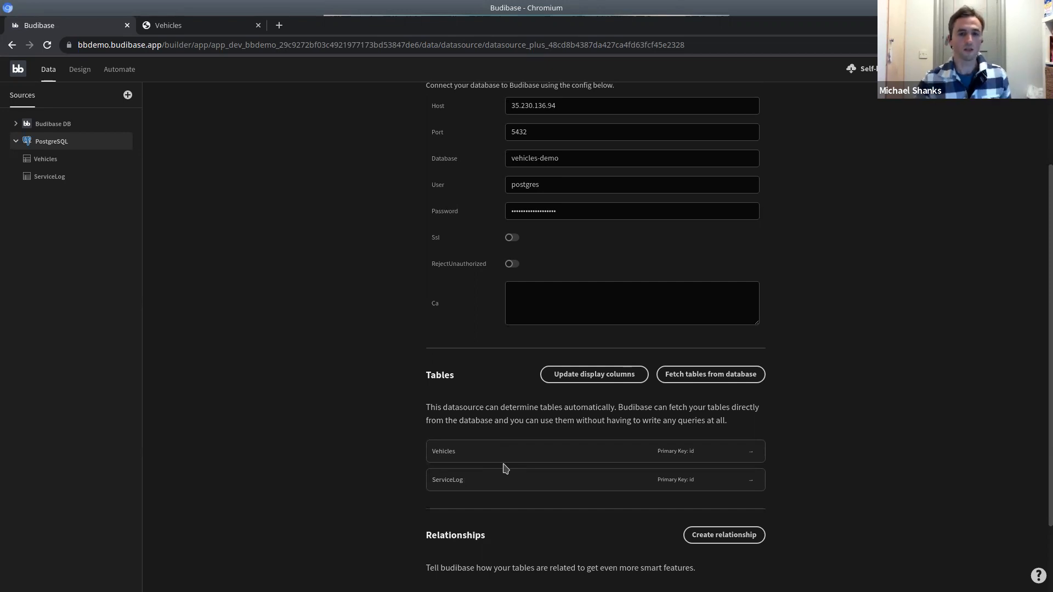
scroll(806, 270, "up", 2)
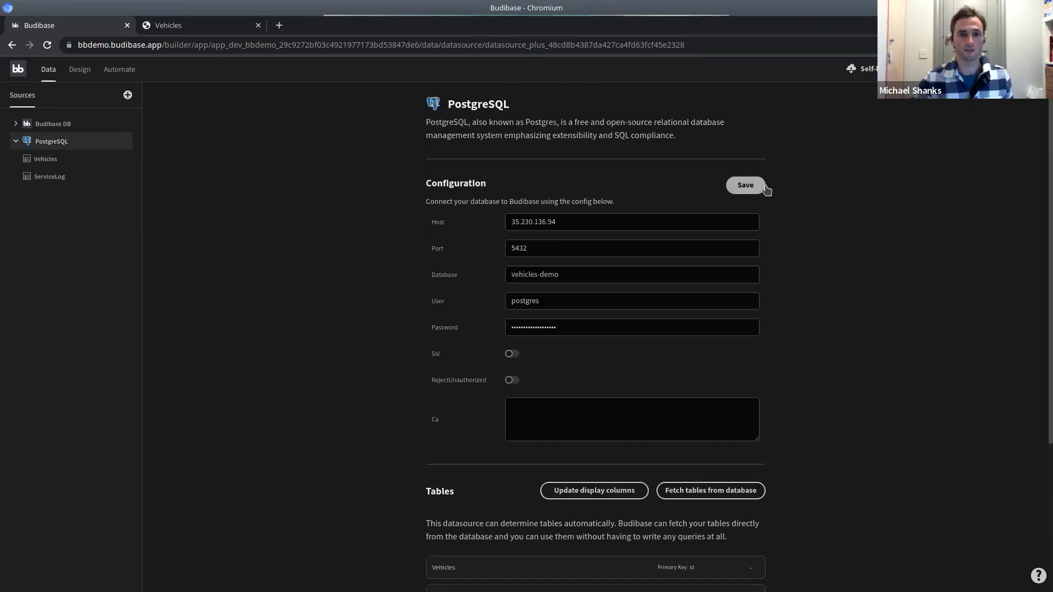
left_click(766, 188)
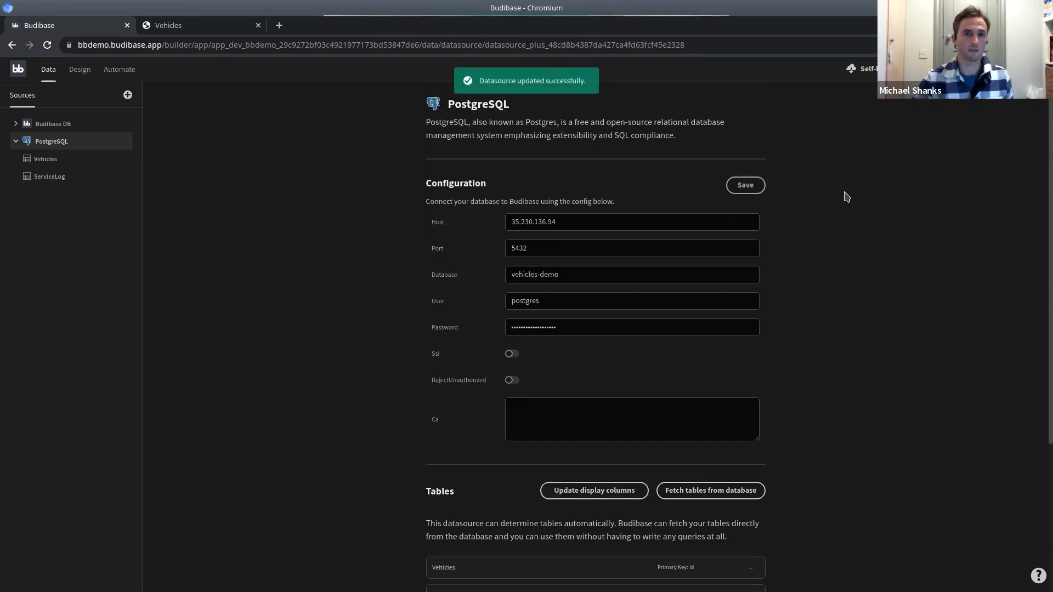
left_click(53, 165)
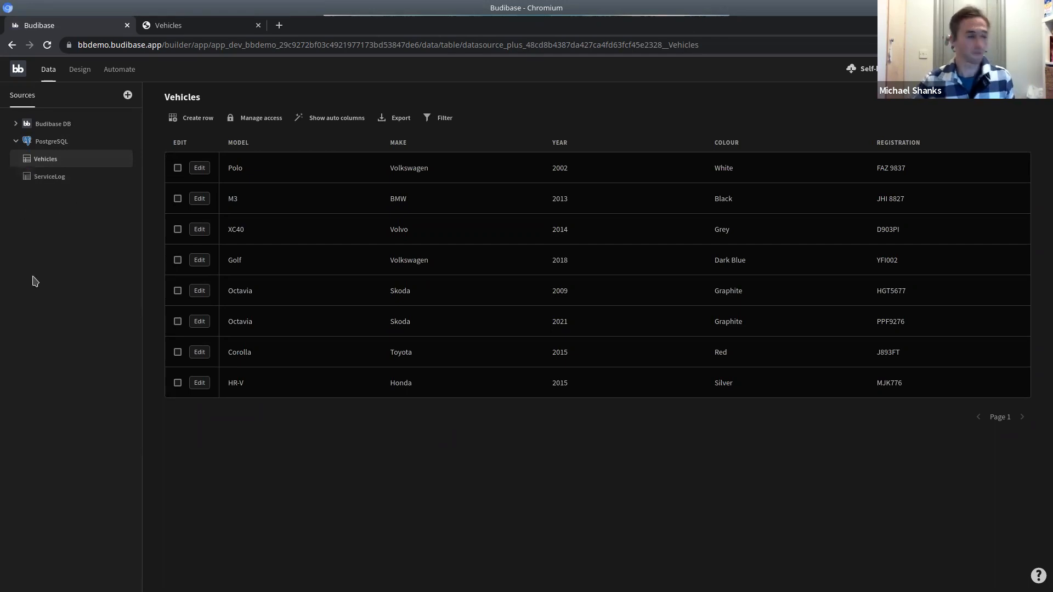
Inspect the ServiceLog rows, then return to the Vehicles table's eight cars.
left_click(54, 181)
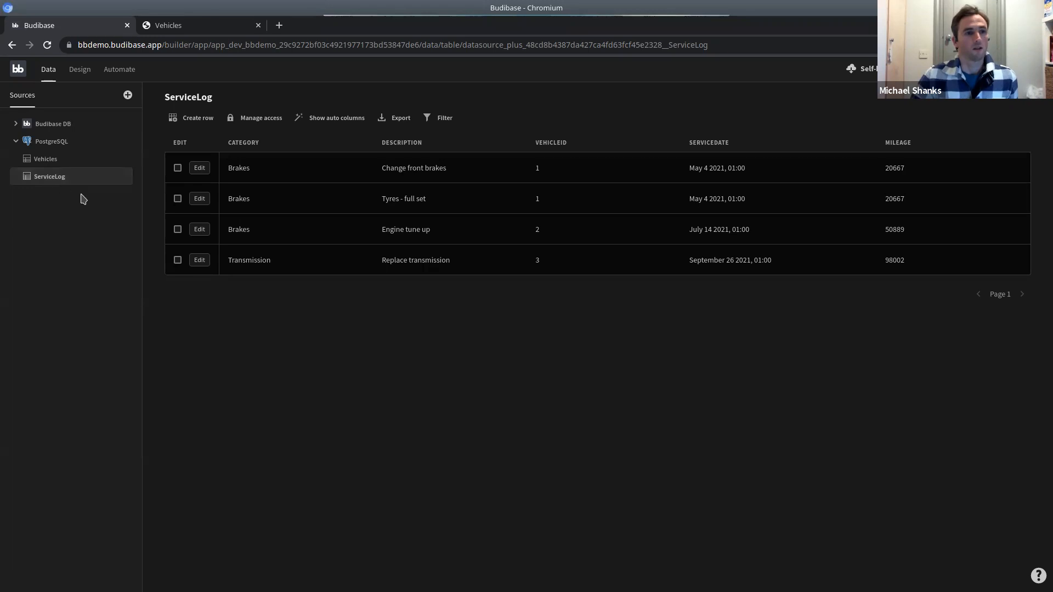
left_click(49, 160)
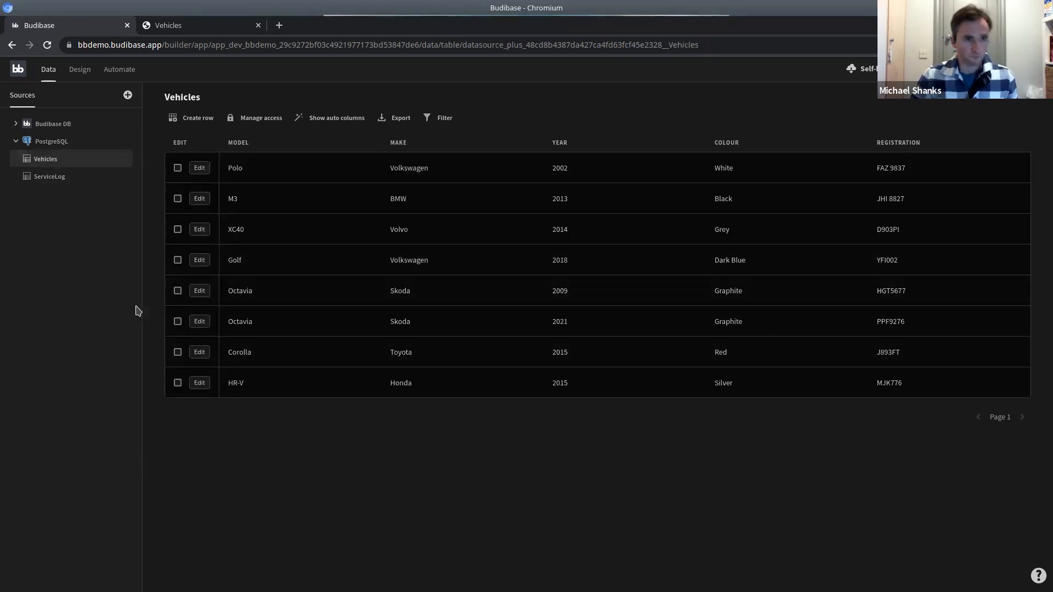
Add a Vehicles - List screen at /vehicles from the template and view it at desktop width.
left_click(80, 72)
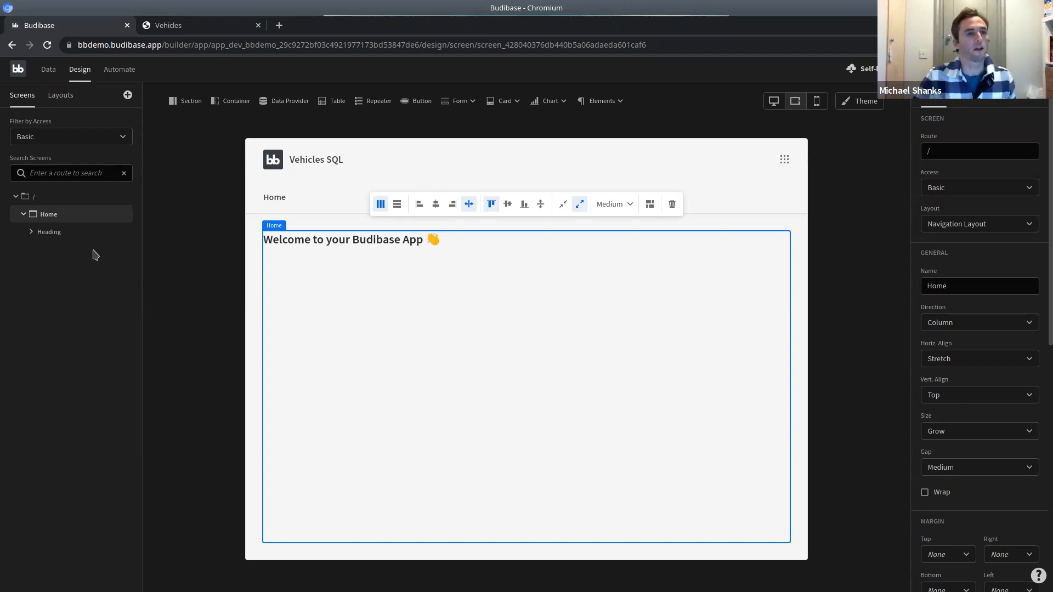
left_click(128, 96)
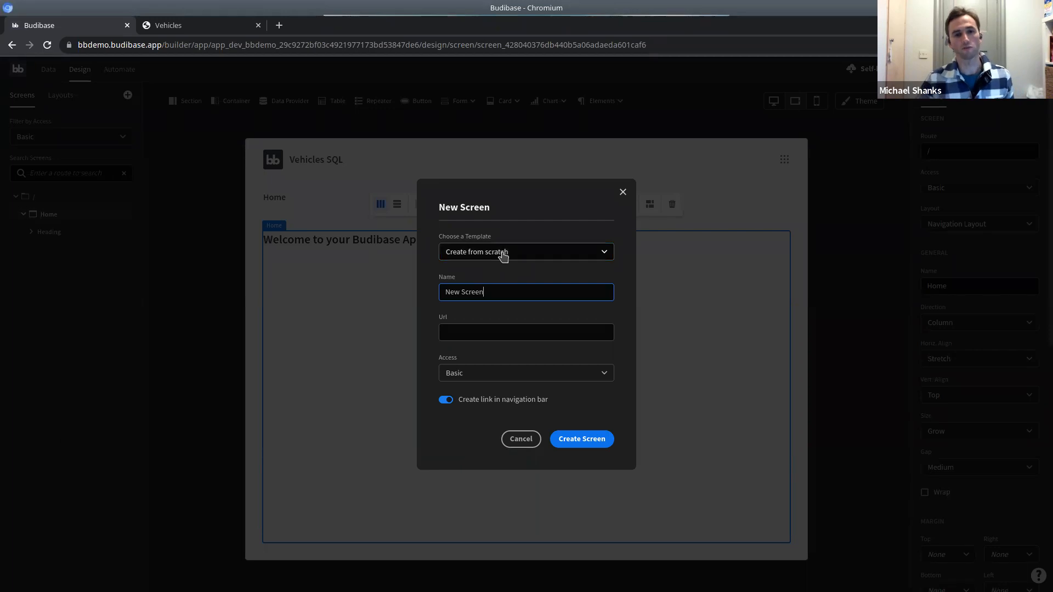
left_click(502, 253)
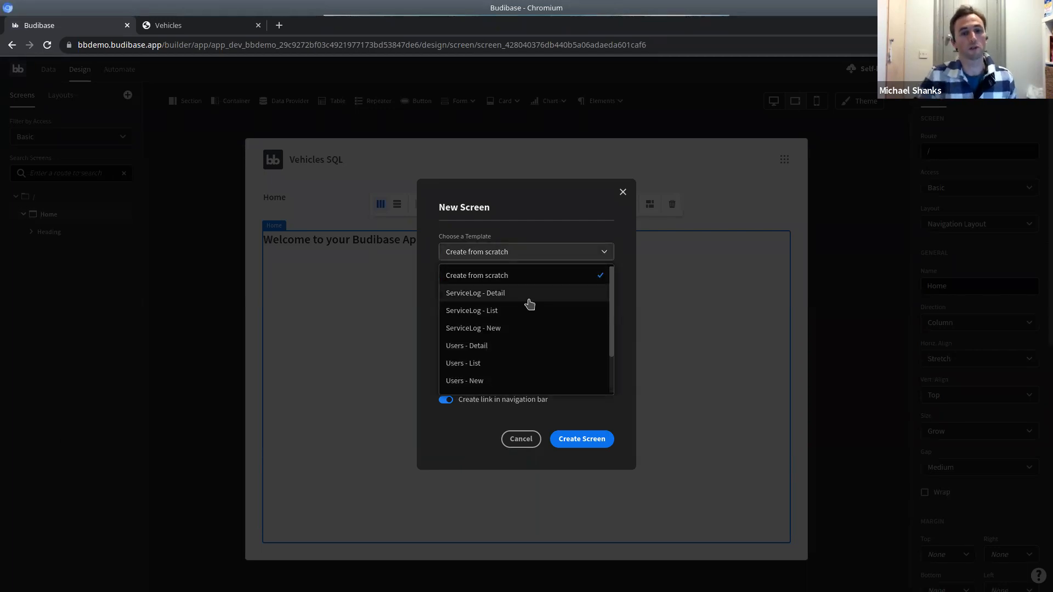
scroll(529, 303, "down", 2)
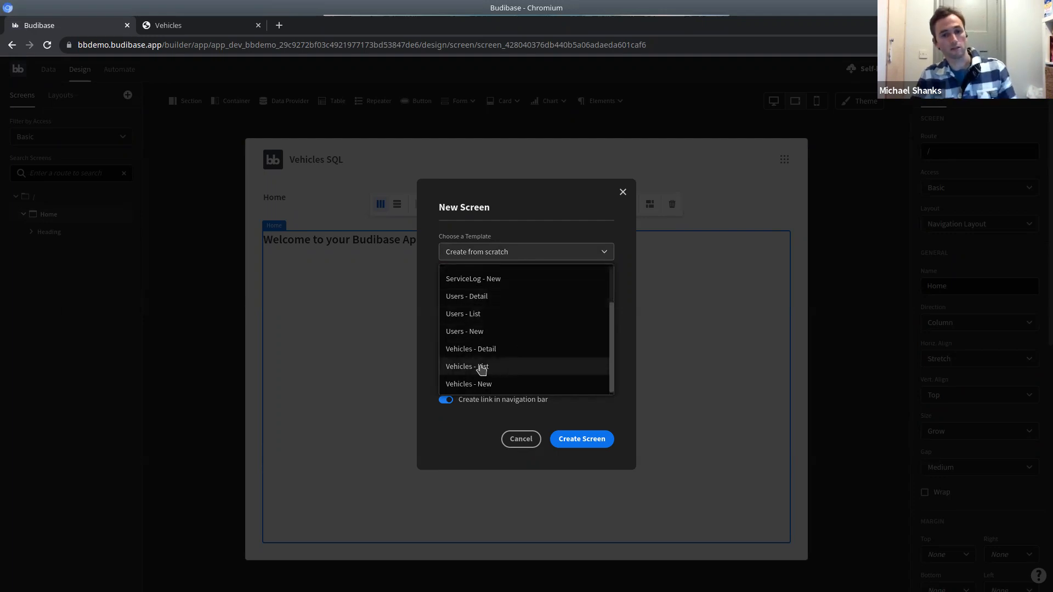
left_click(481, 368)
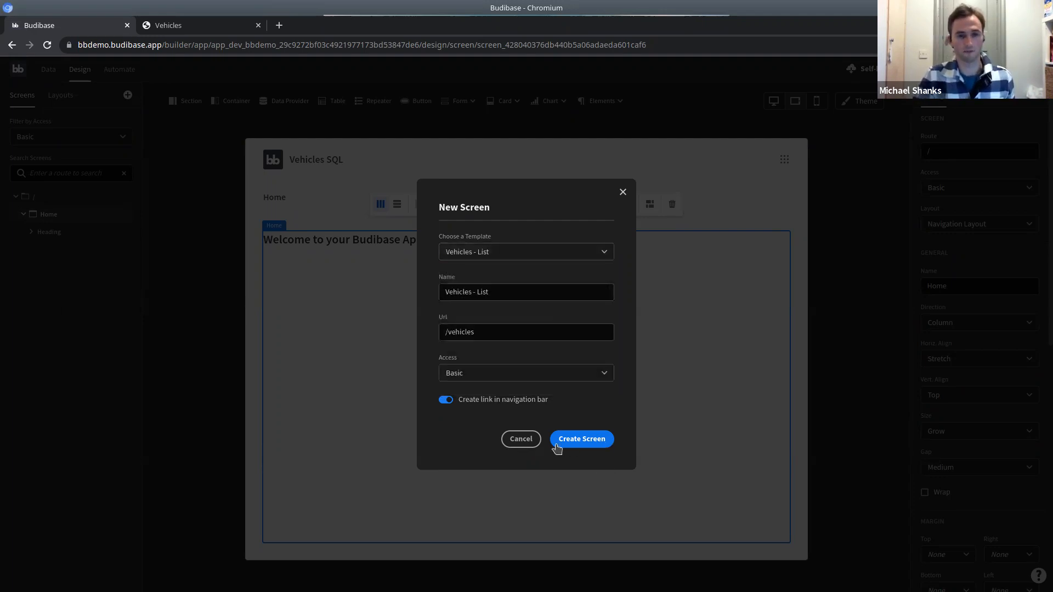
left_click(592, 445)
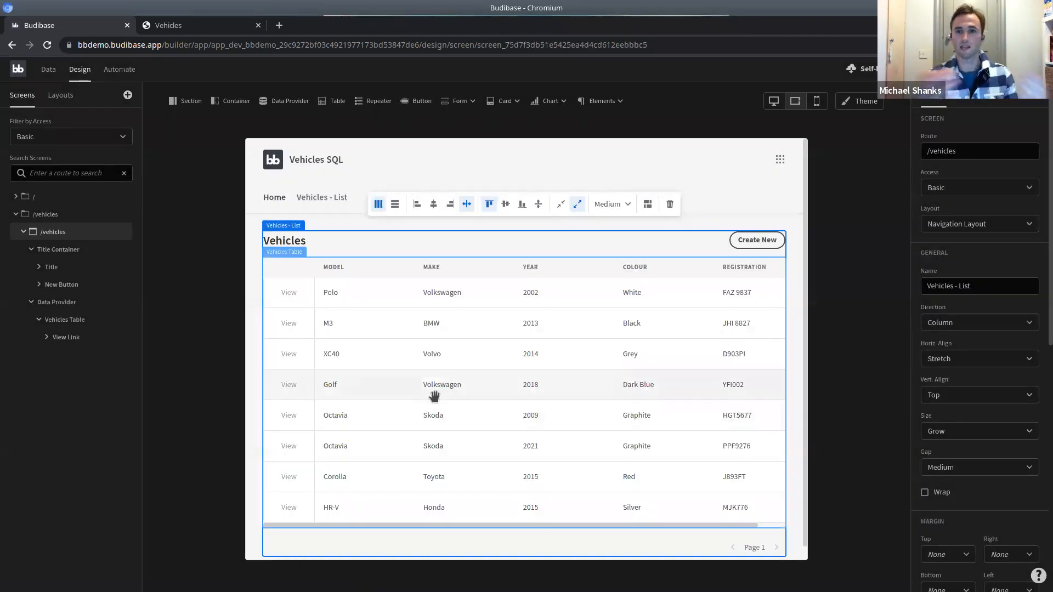
left_click(773, 101)
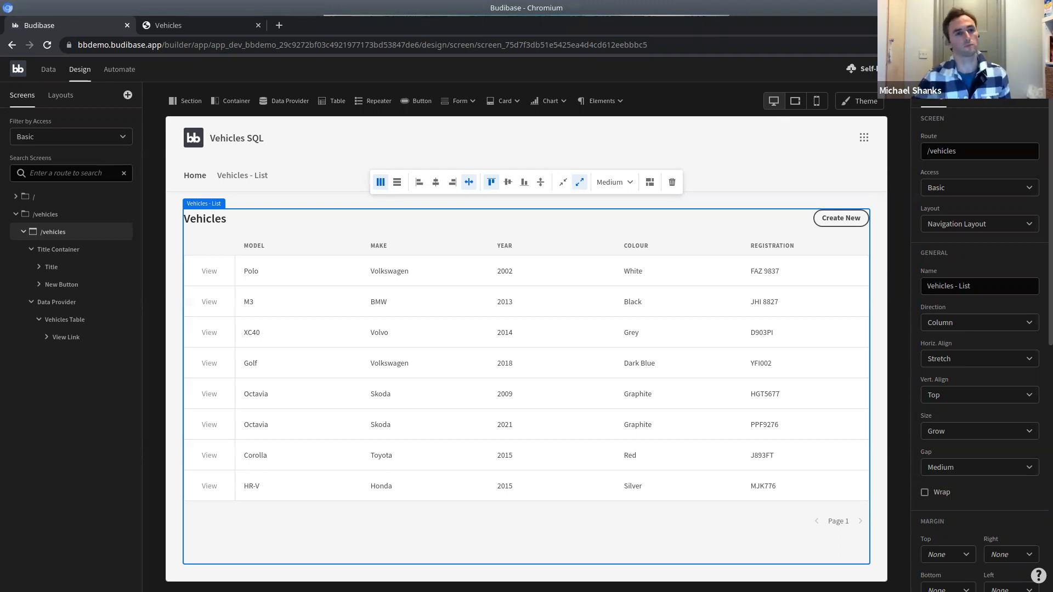
Add a Vehicles - Detail screen at /vehicles/:id without a navigation link, then open the preview.
left_click(126, 97)
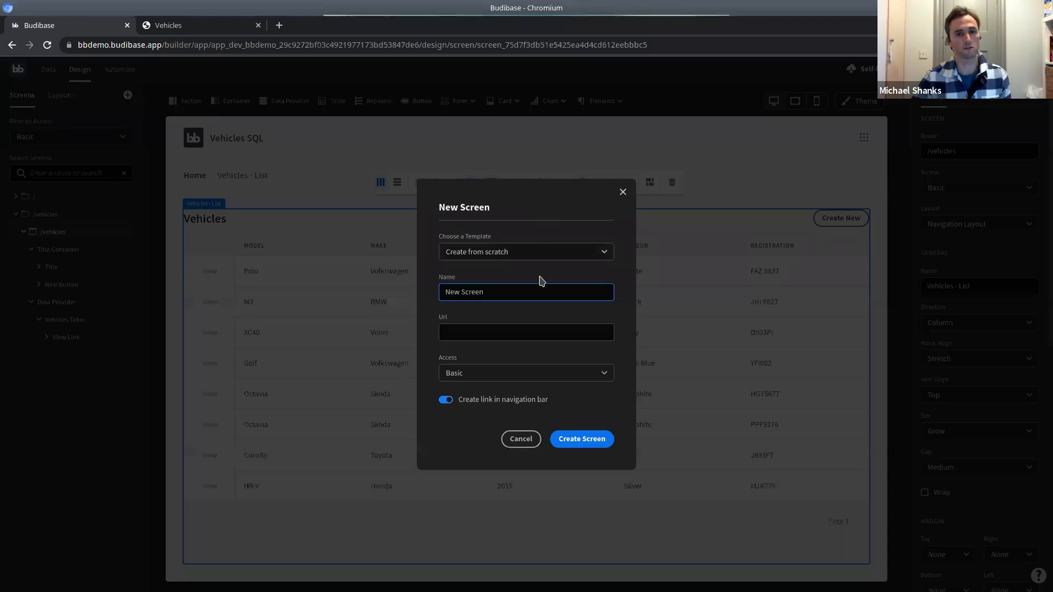
left_click(515, 249)
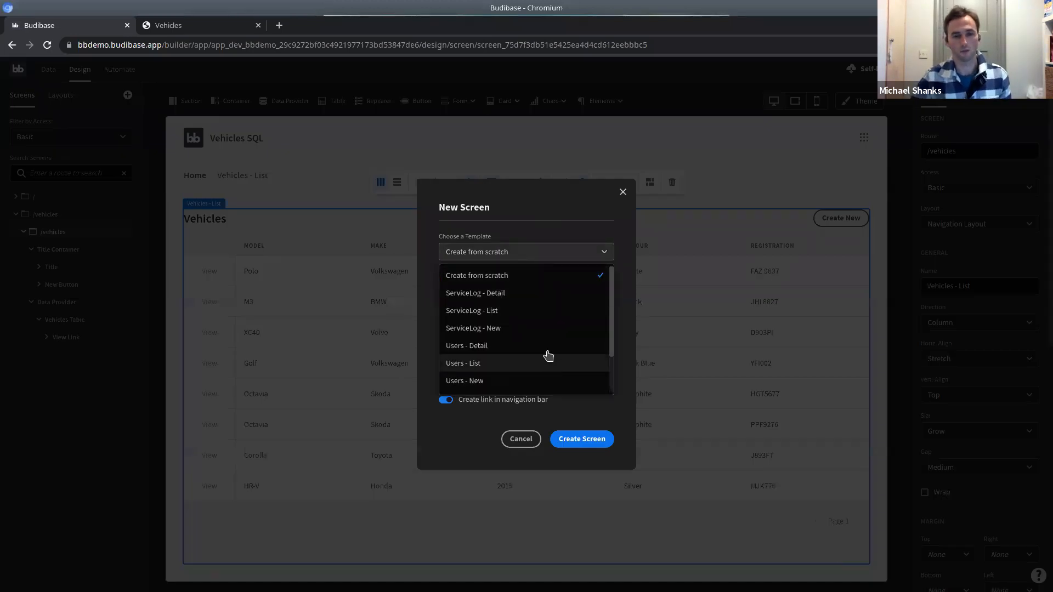
scroll(532, 368, "down", 1)
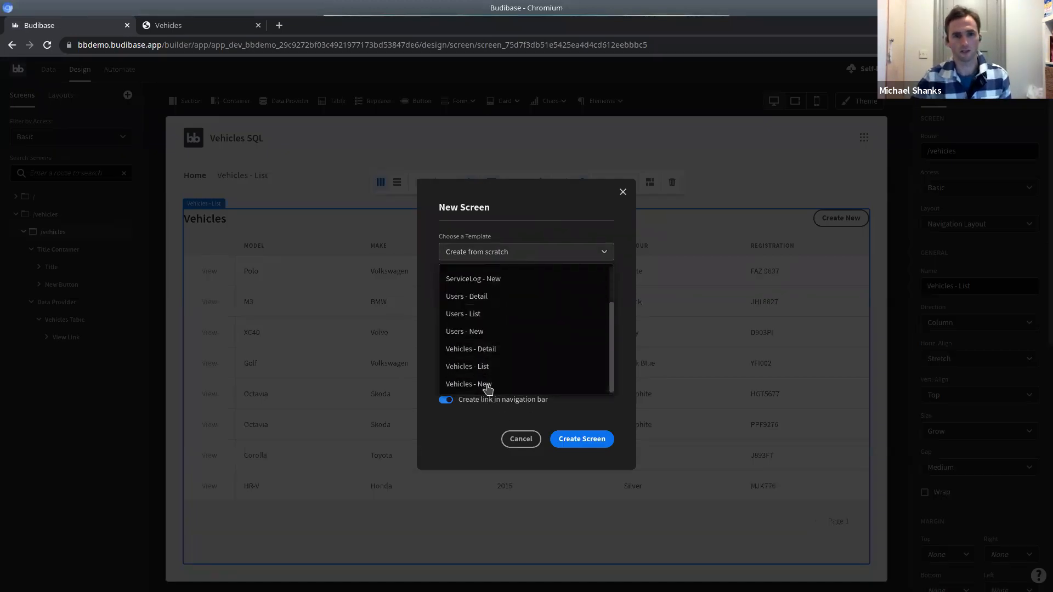
left_click(489, 356)
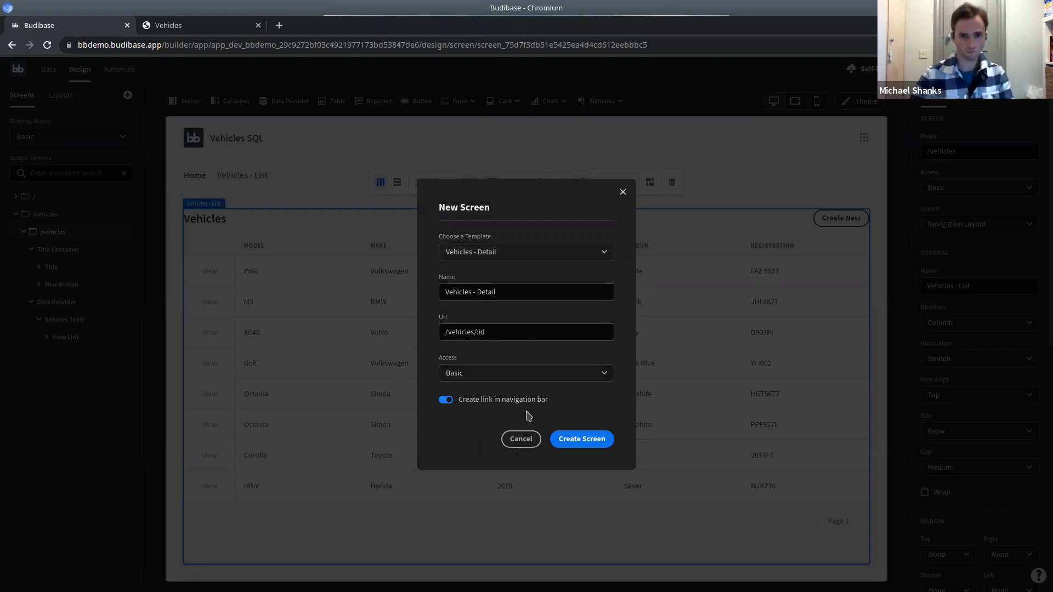
left_click(498, 401)
left_click(591, 442)
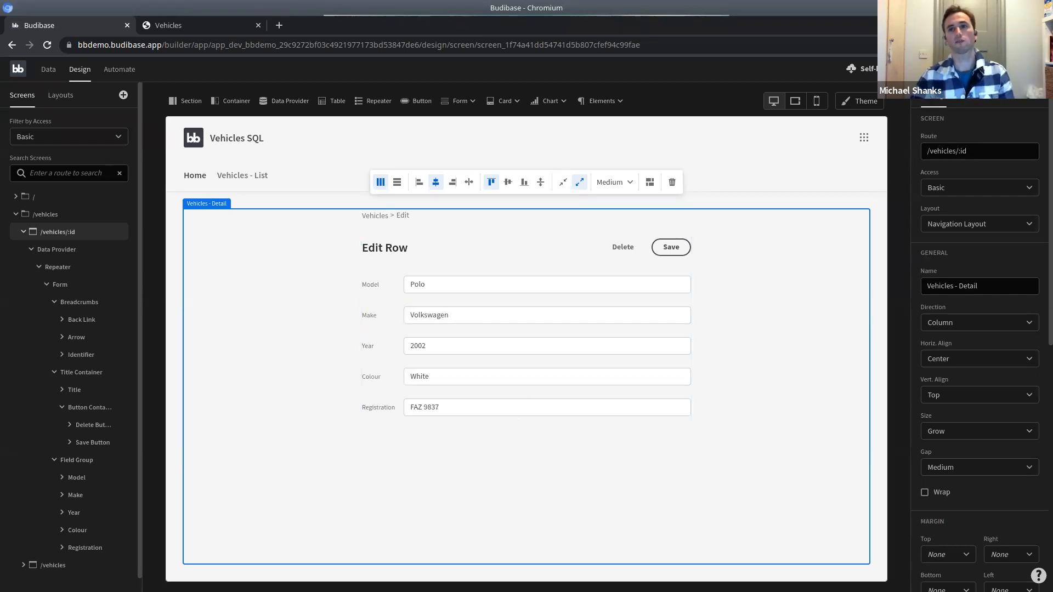
left_click(985, 69)
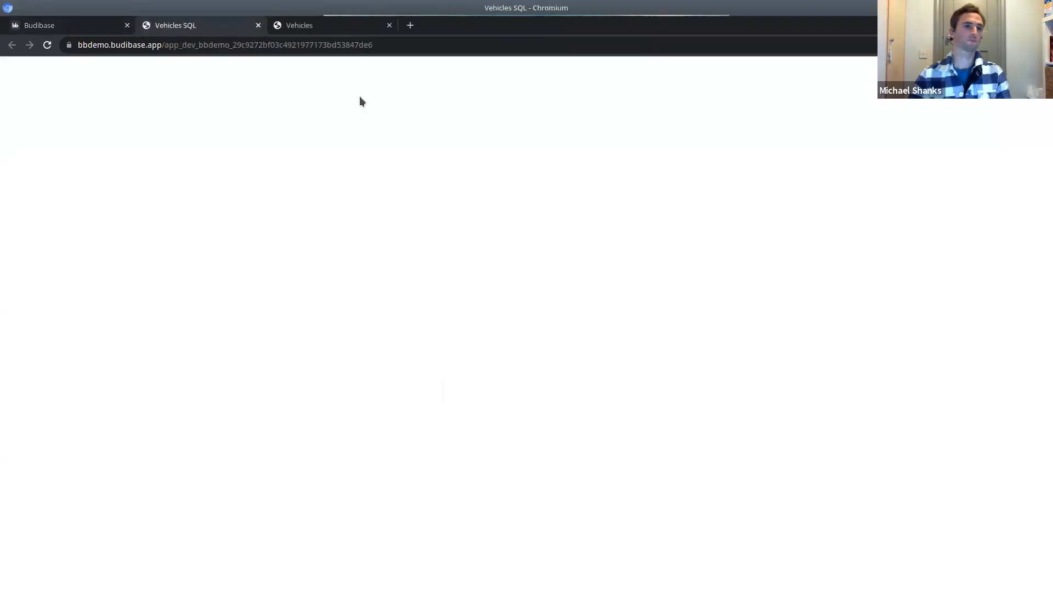
In the preview, open the XC40's edit page from Vehicles - List, then return to the builder.
left_click(227, 116)
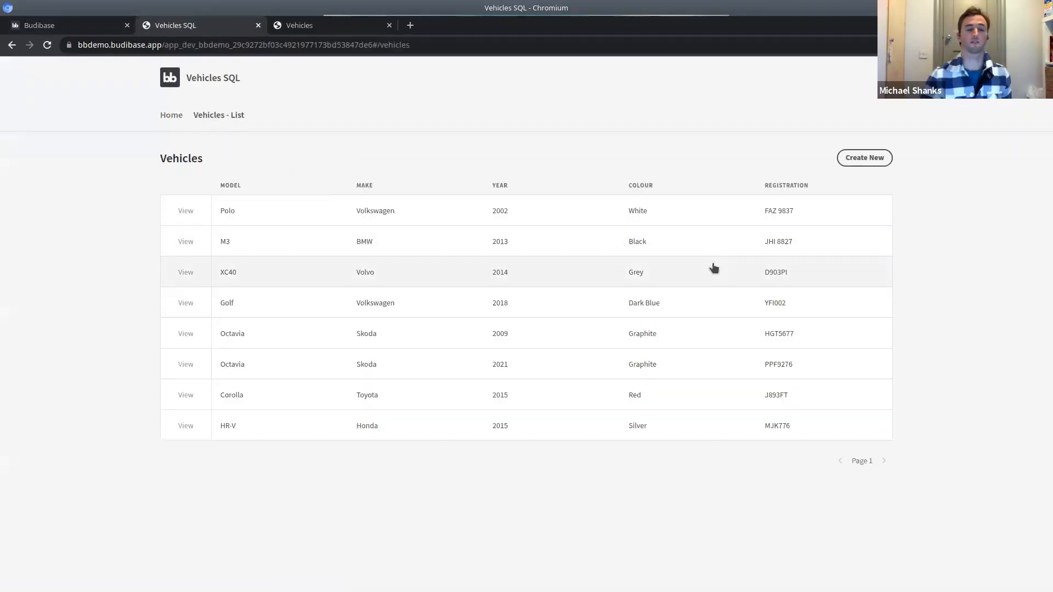
left_click(187, 273)
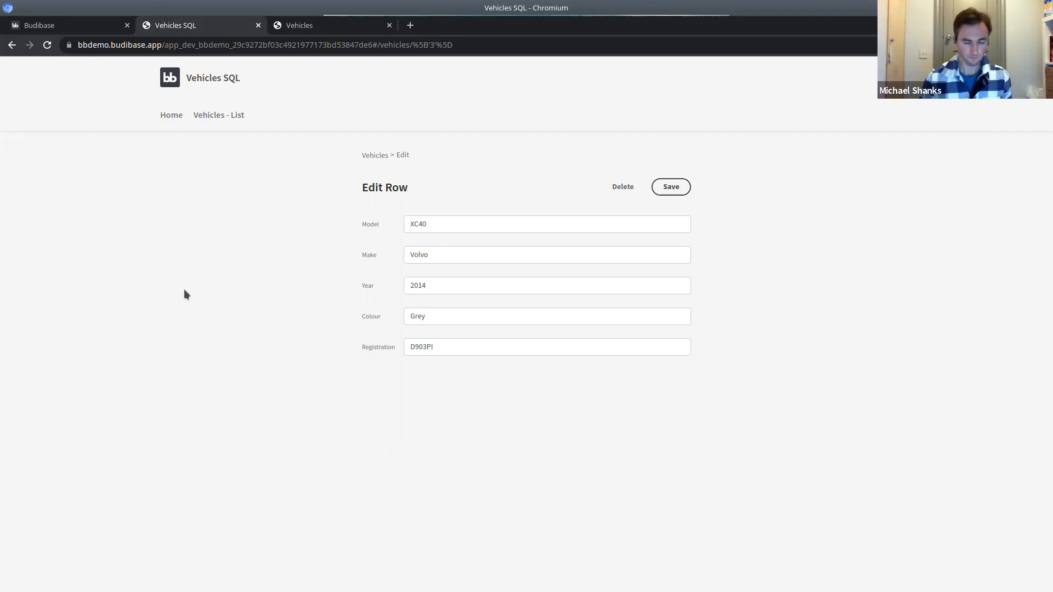
left_click(88, 27)
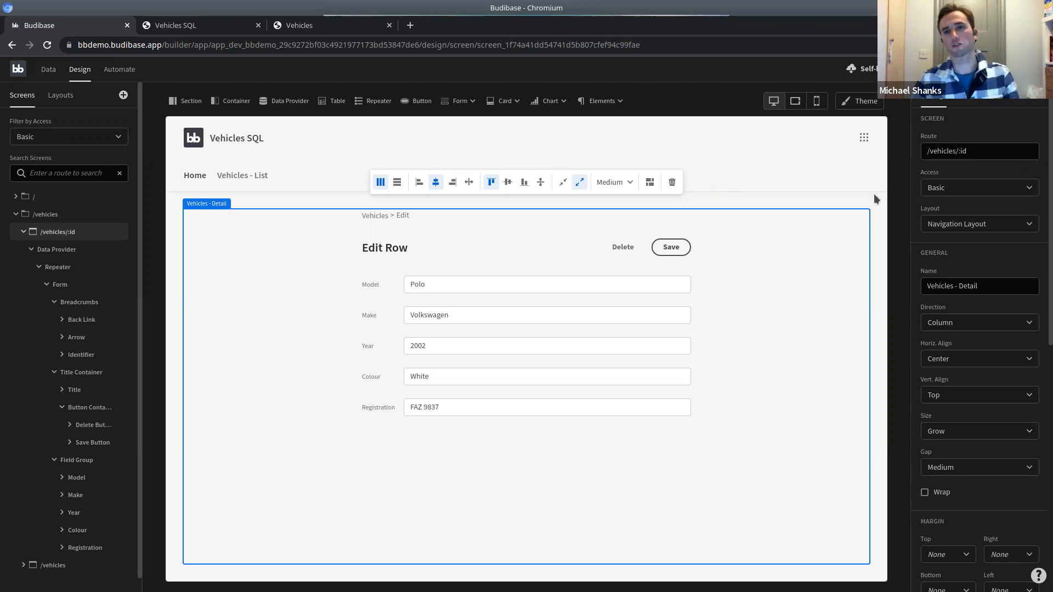
Apply the Darkest theme and view the vehicles list in a new preview tab.
left_click(868, 102)
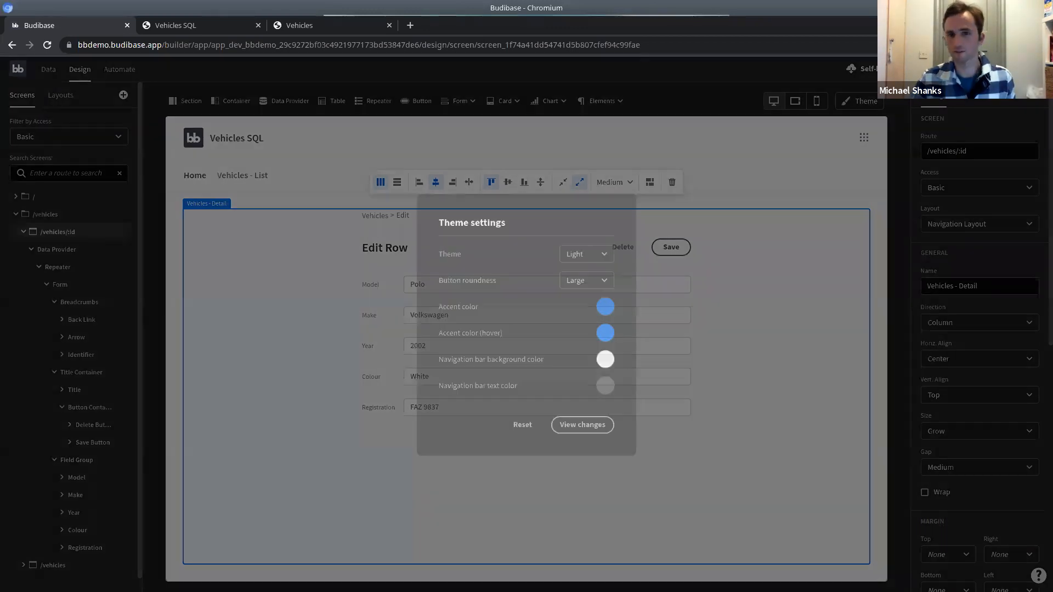
left_click(582, 252)
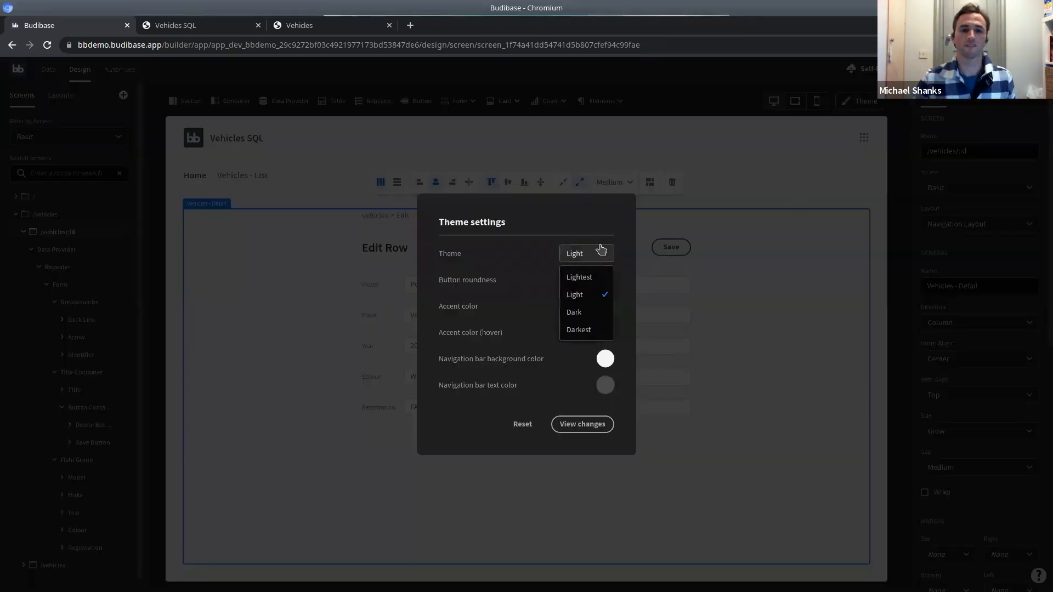
left_click(580, 328)
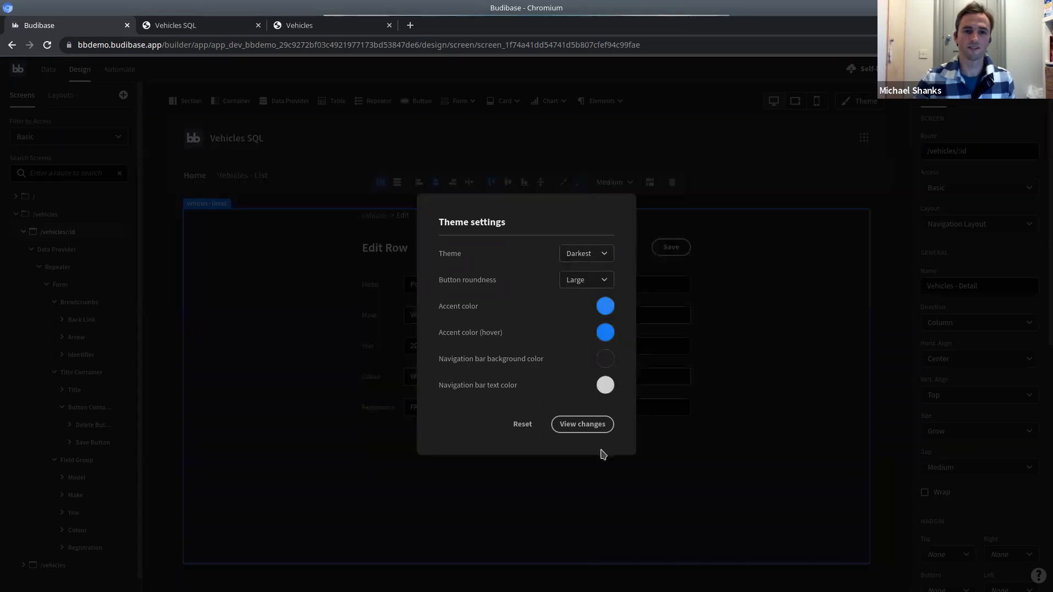
left_click(584, 427)
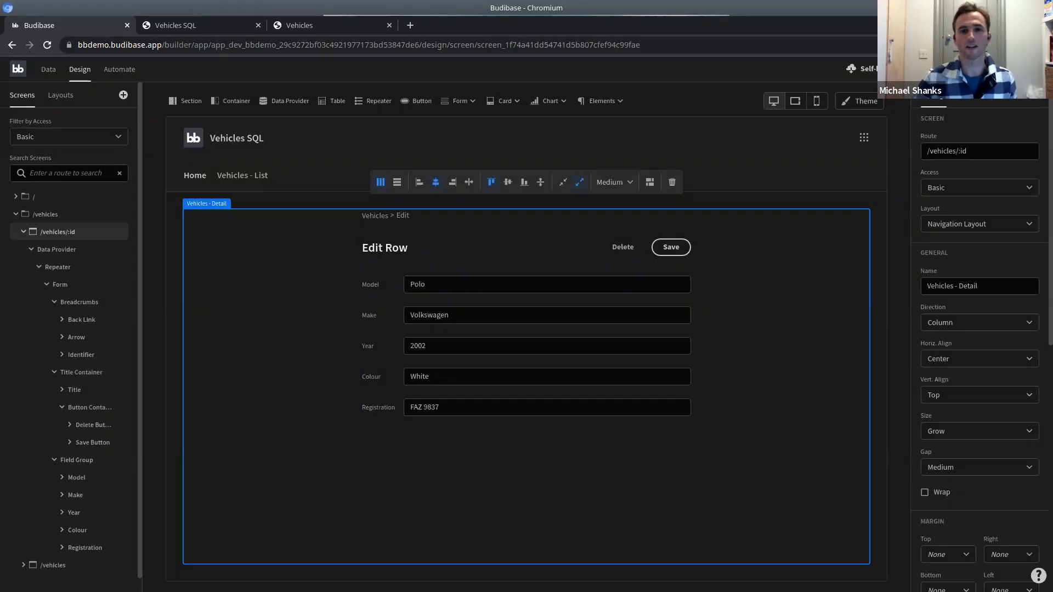
left_click(975, 68)
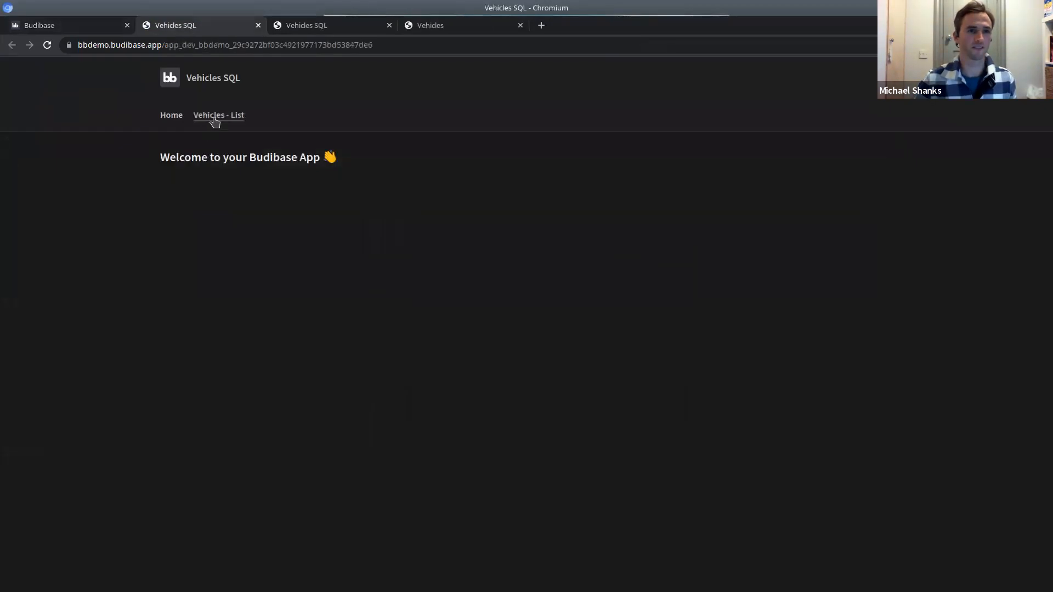
left_click(217, 116)
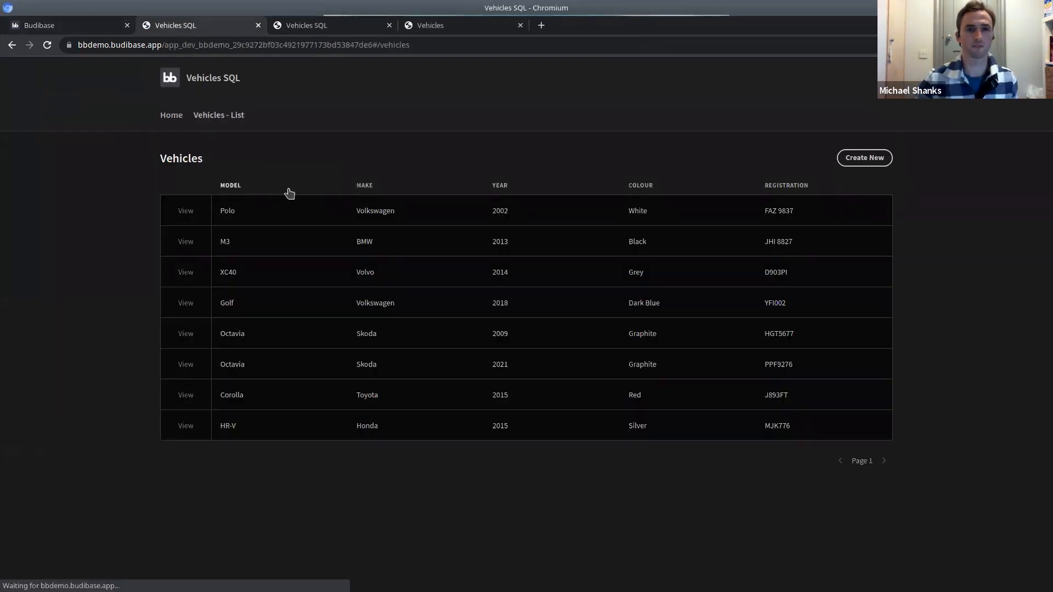
Back in the builder, set the theme's navigation bar background colour to red and apply it.
left_click(77, 25)
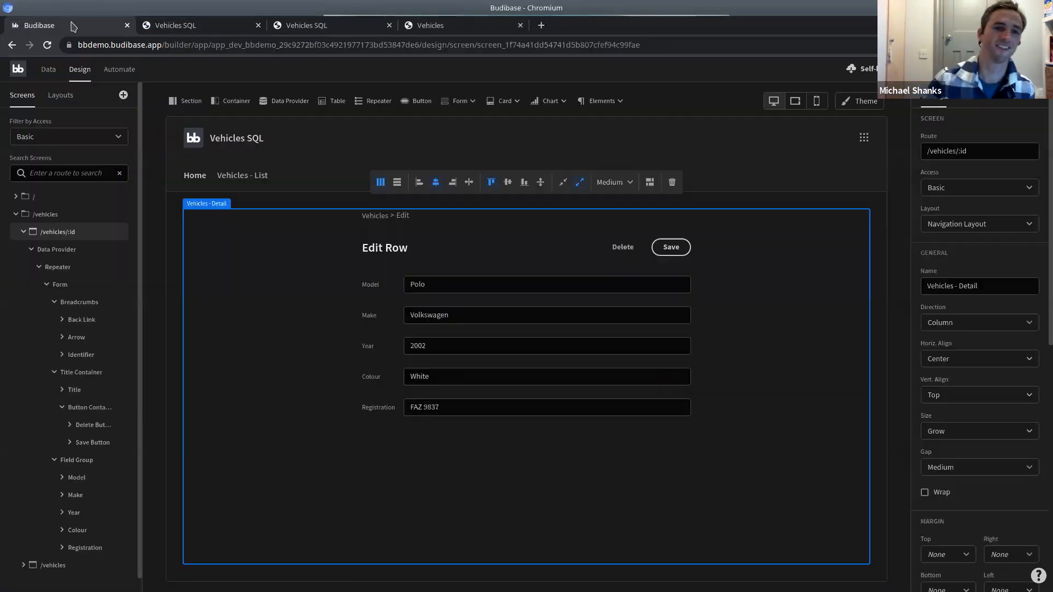
left_click(867, 102)
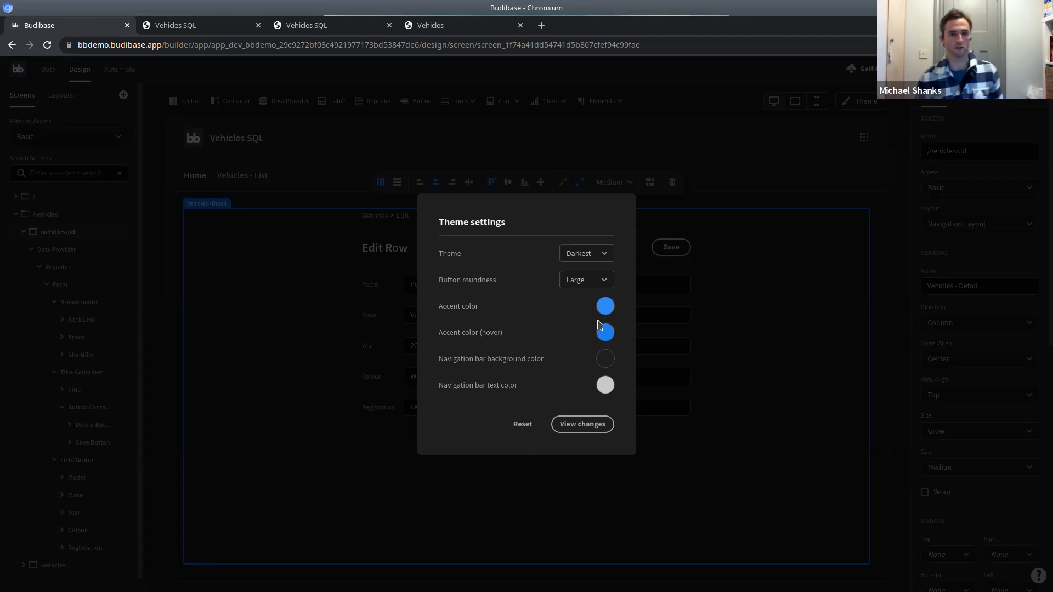
left_click(605, 362)
left_click(612, 439)
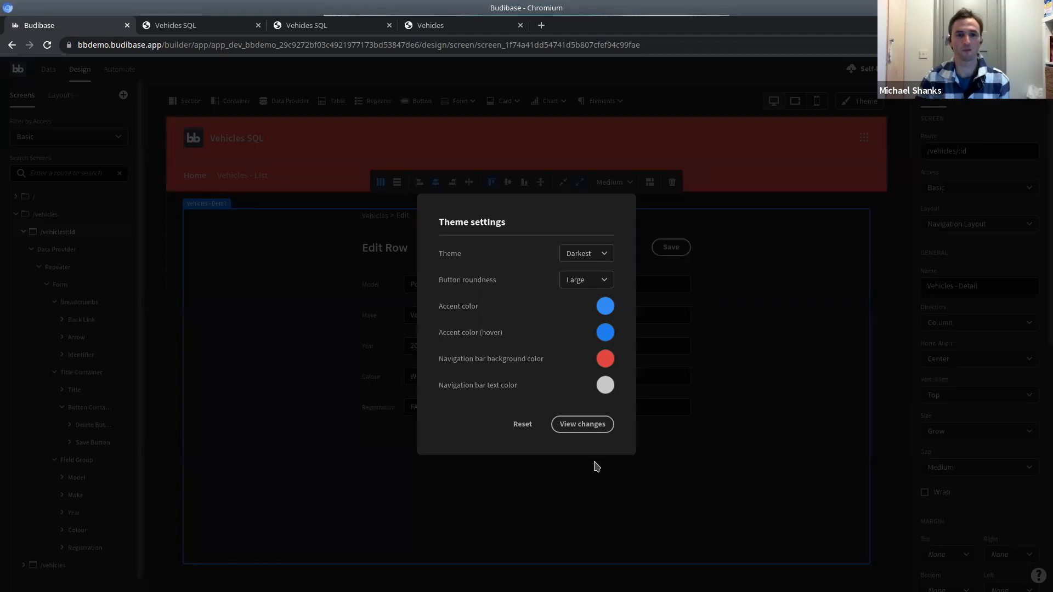
left_click(580, 425)
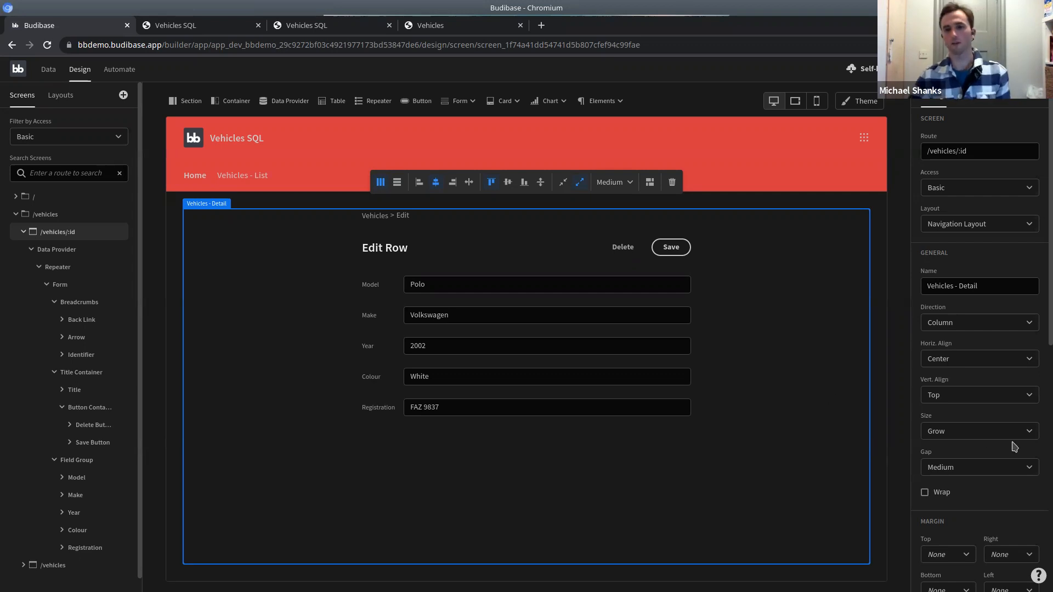
Select the Model field, review the Darkest theme with red navigation bar, then go to Automate.
left_click(525, 285)
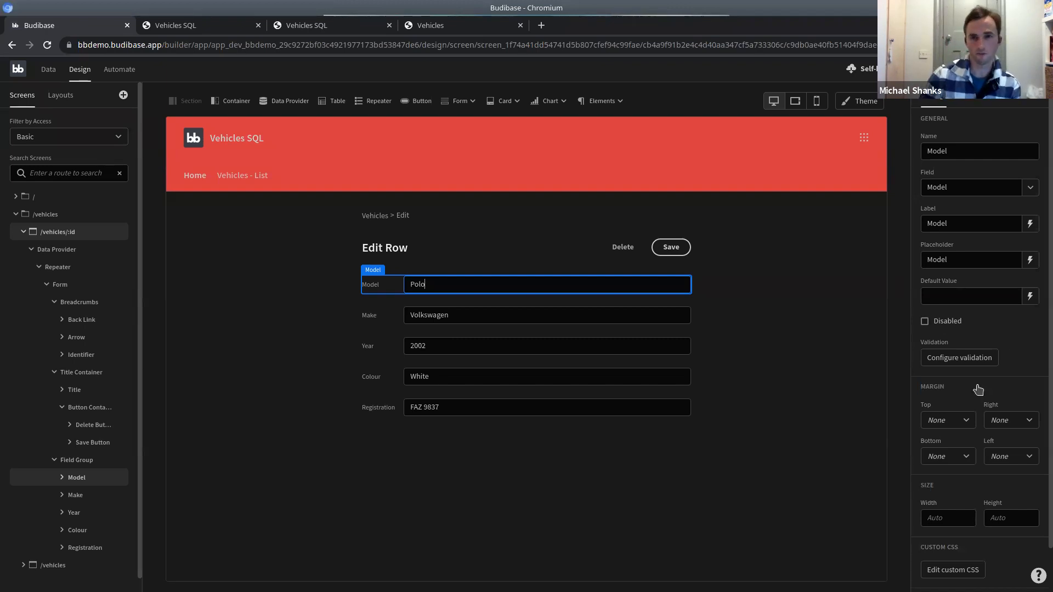
left_click(860, 109)
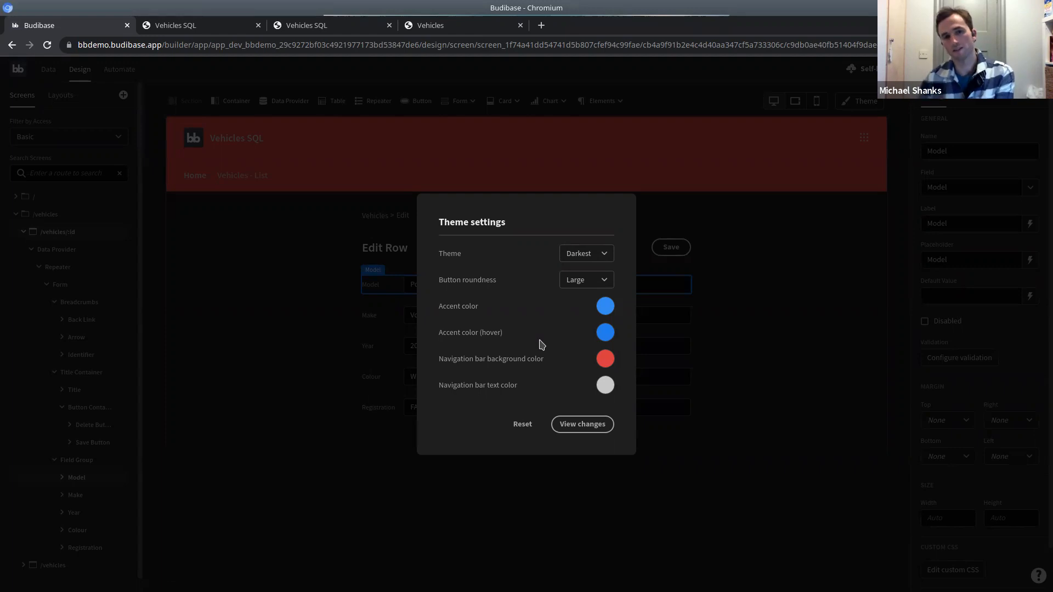
left_click(803, 424)
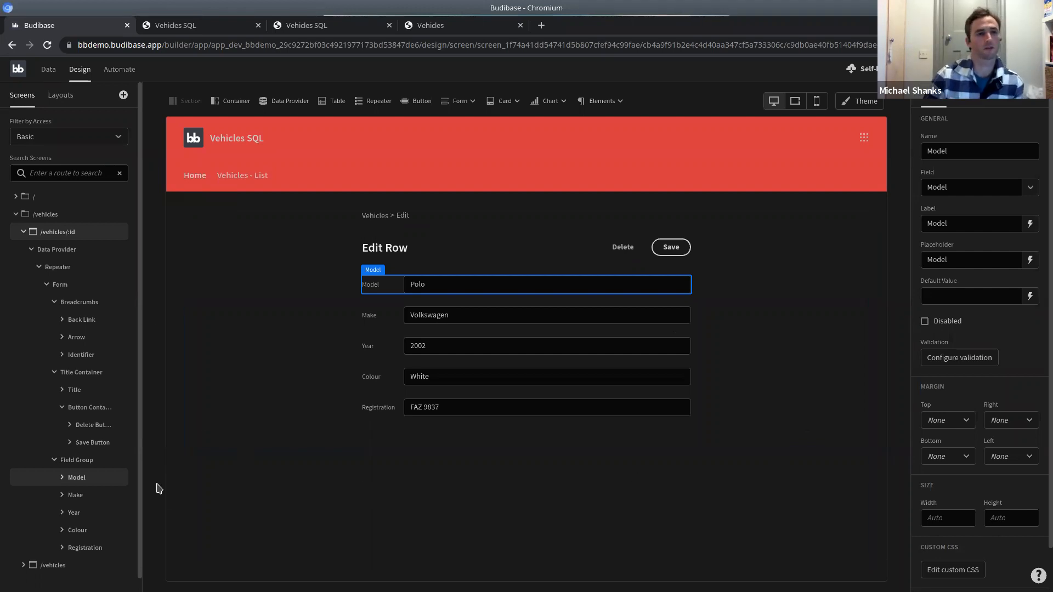
left_click(120, 72)
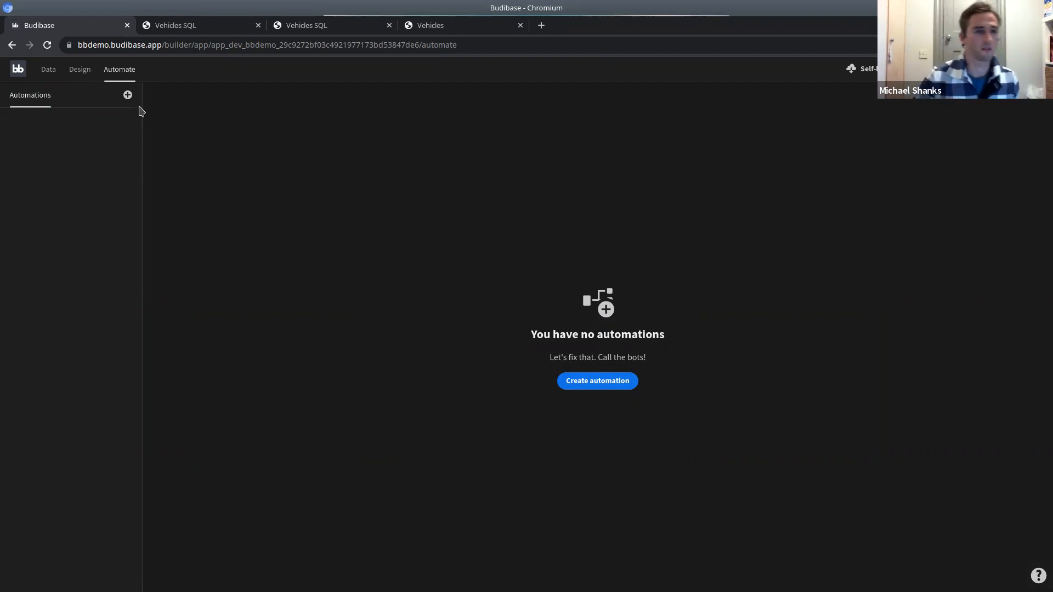
Create a Cron Trigger automation named 'Notify Recent Vehicles' and save it.
left_click(128, 97)
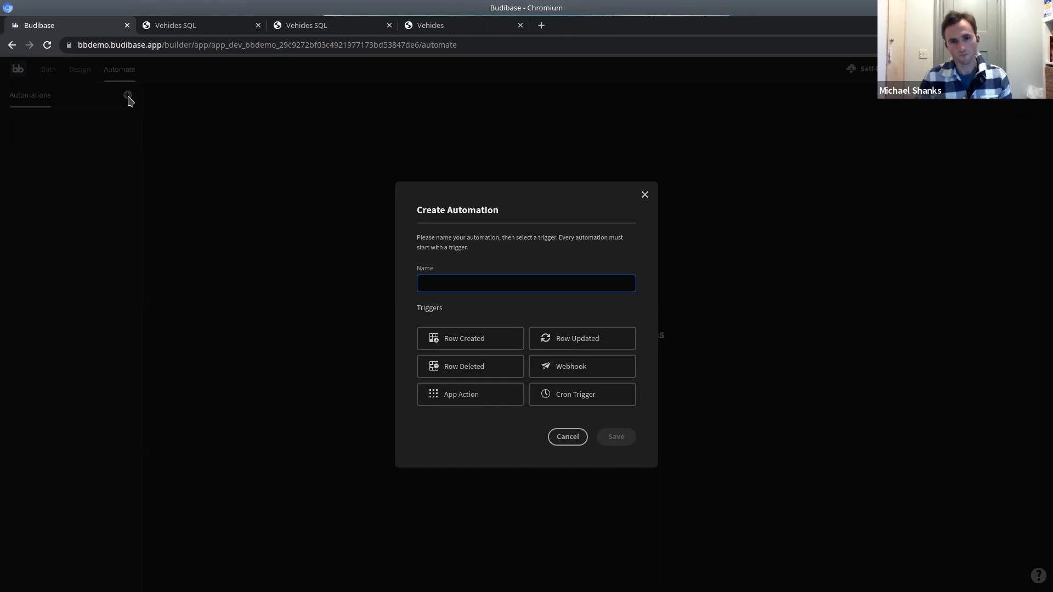
left_click(576, 399)
left_click(477, 274)
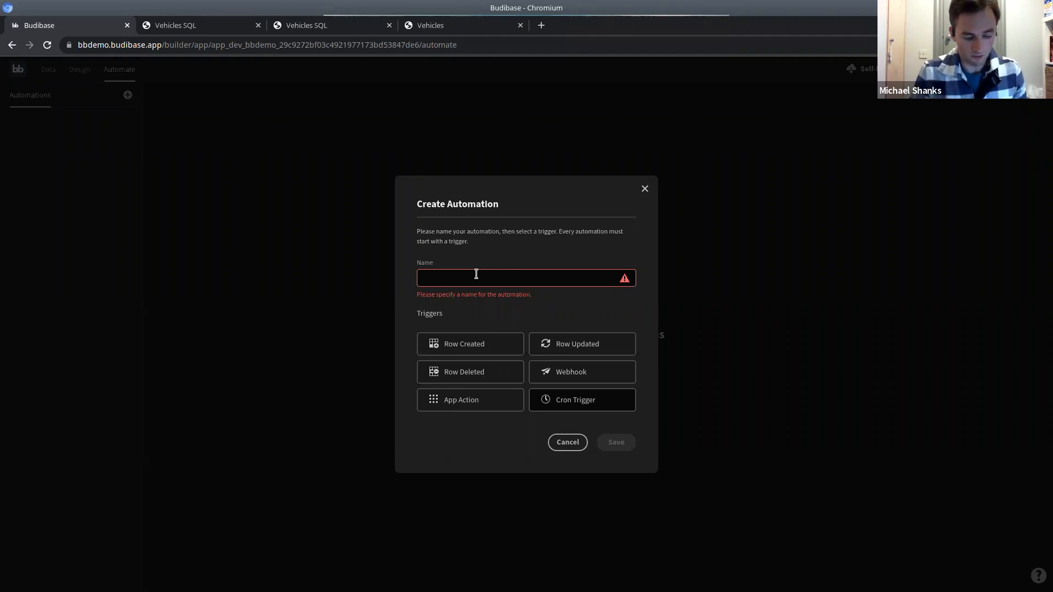
left_click(476, 274)
type("Get Recent Vehicles")
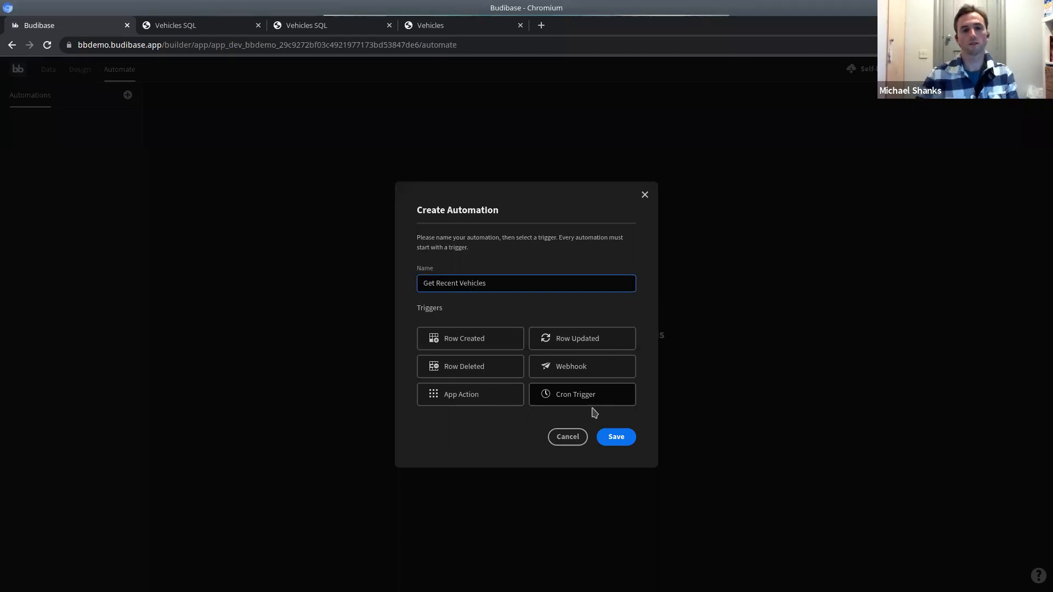
key("shift+Home")
type("Notify")
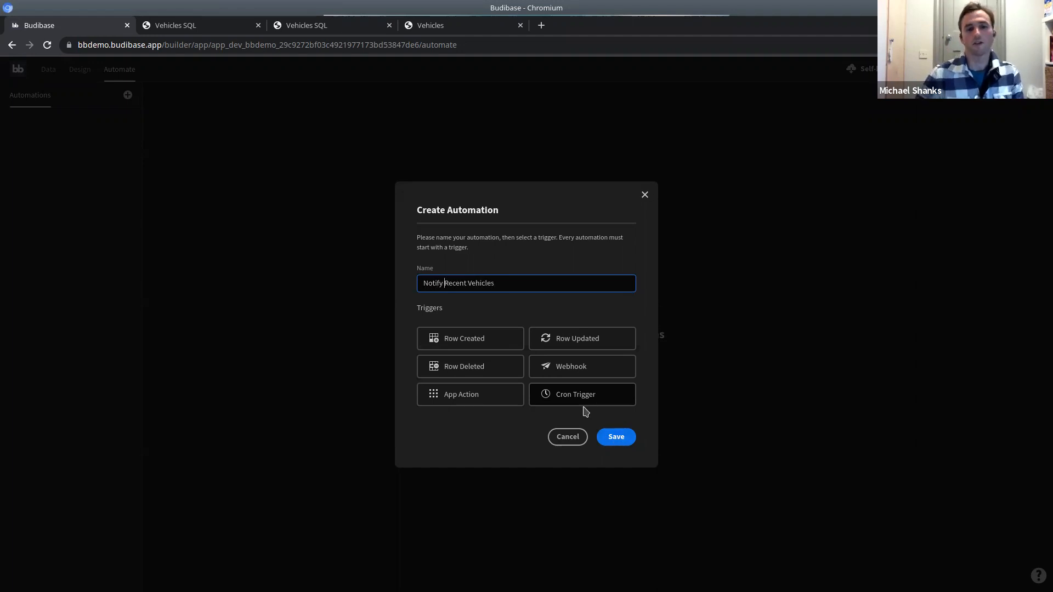
left_click(617, 438)
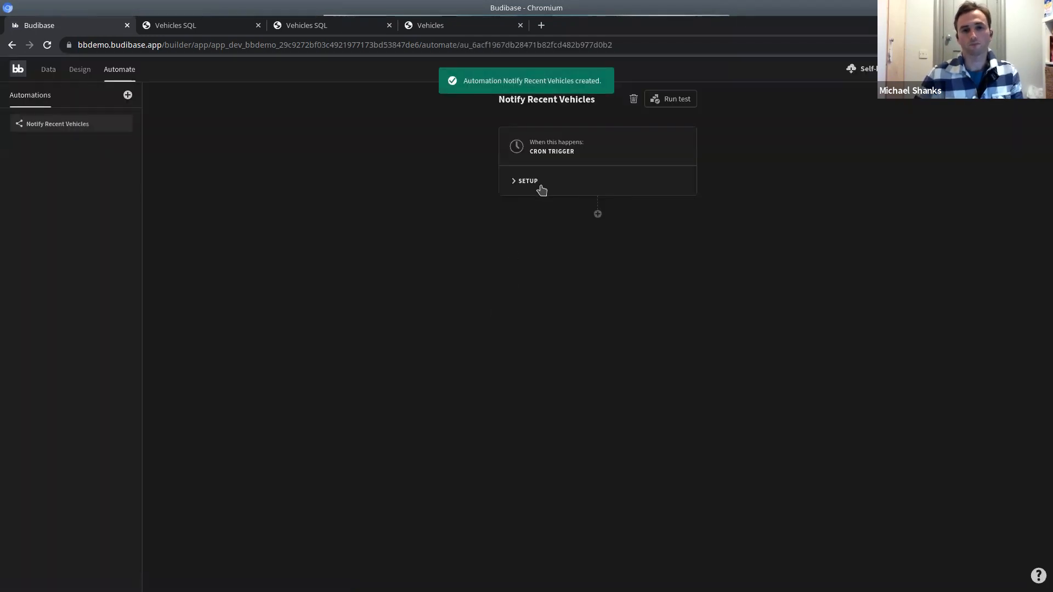
Give the cron trigger the Every Hour preset schedule and begin adding an action.
left_click(525, 181)
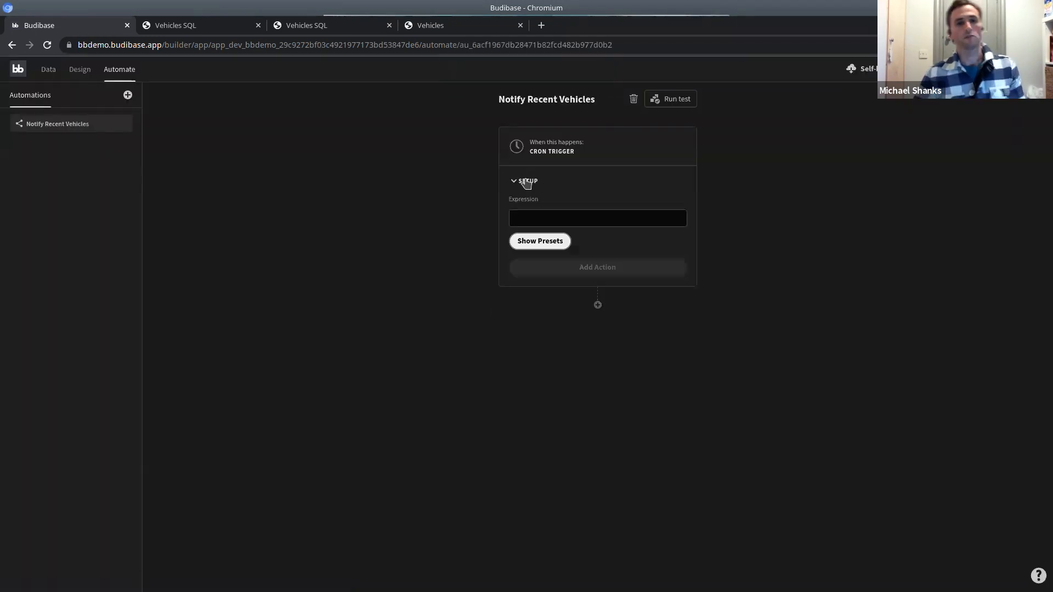
left_click(552, 244)
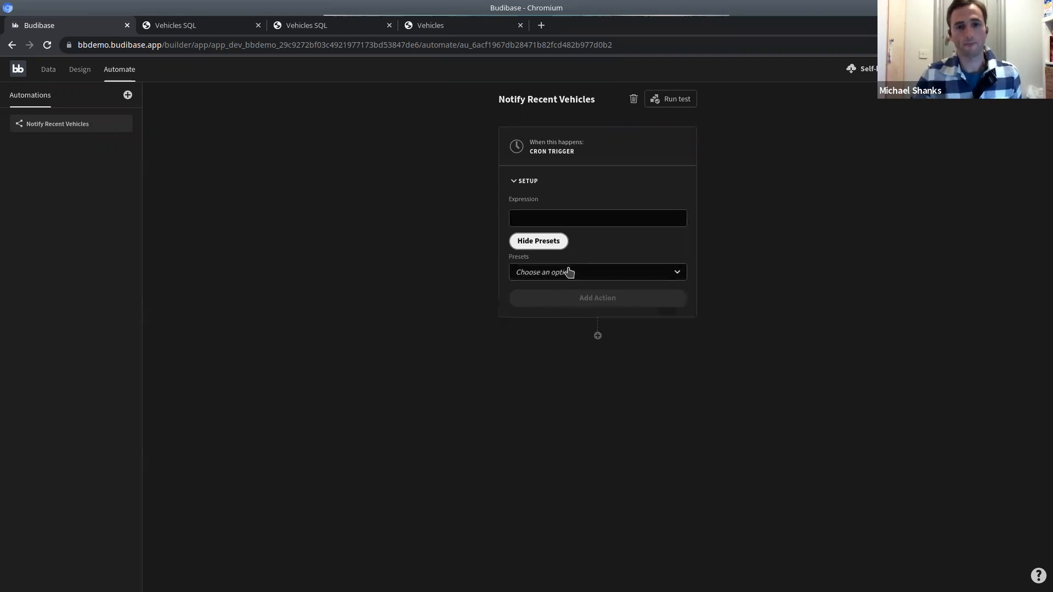
left_click(567, 274)
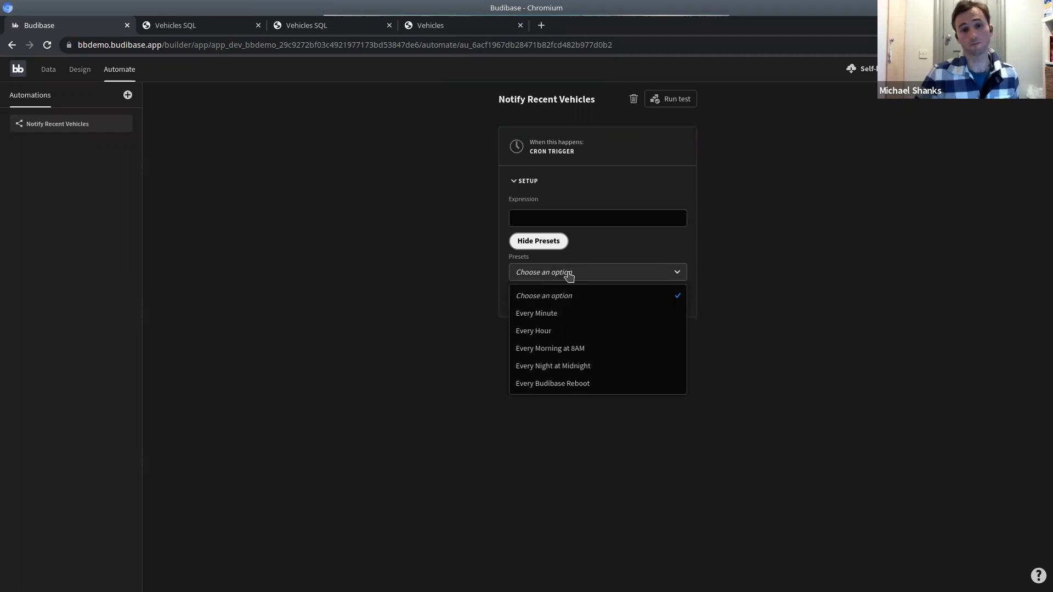
left_click(548, 332)
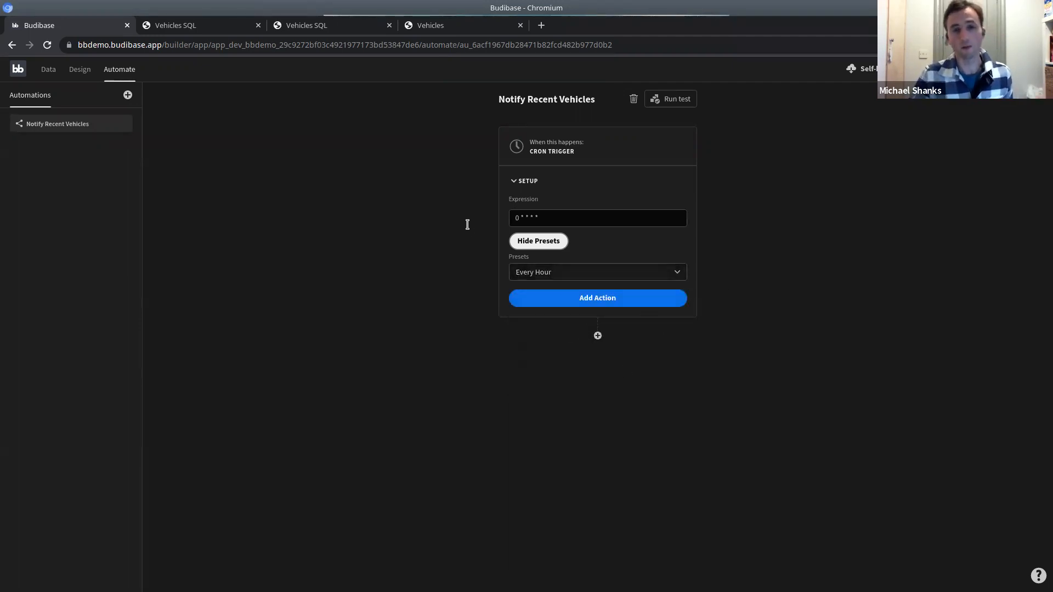
left_click(606, 301)
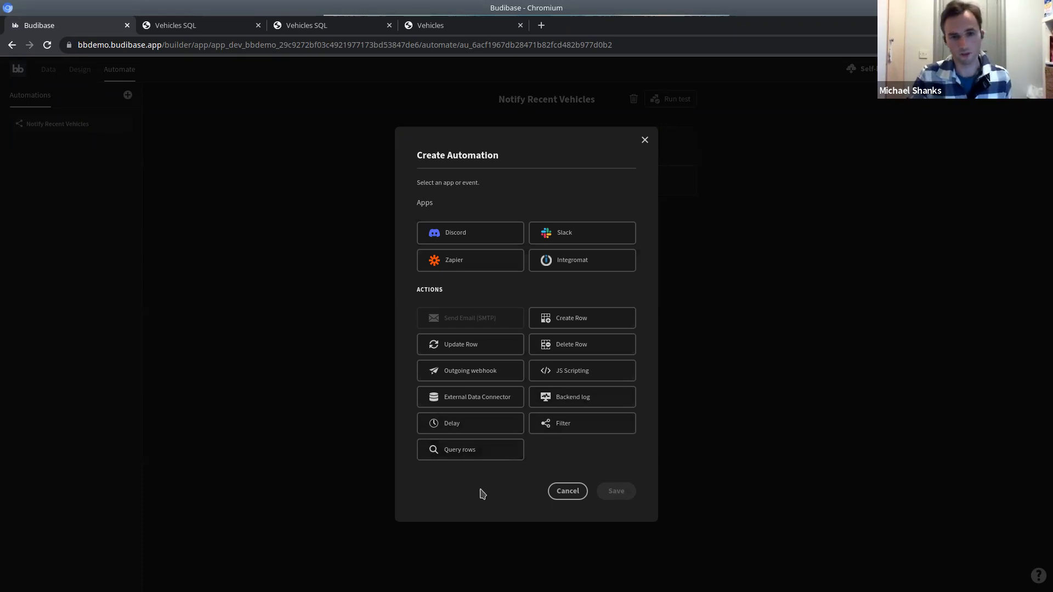
Add a Query rows step reading the ServiceLog table and open its filter definitions.
left_click(469, 459)
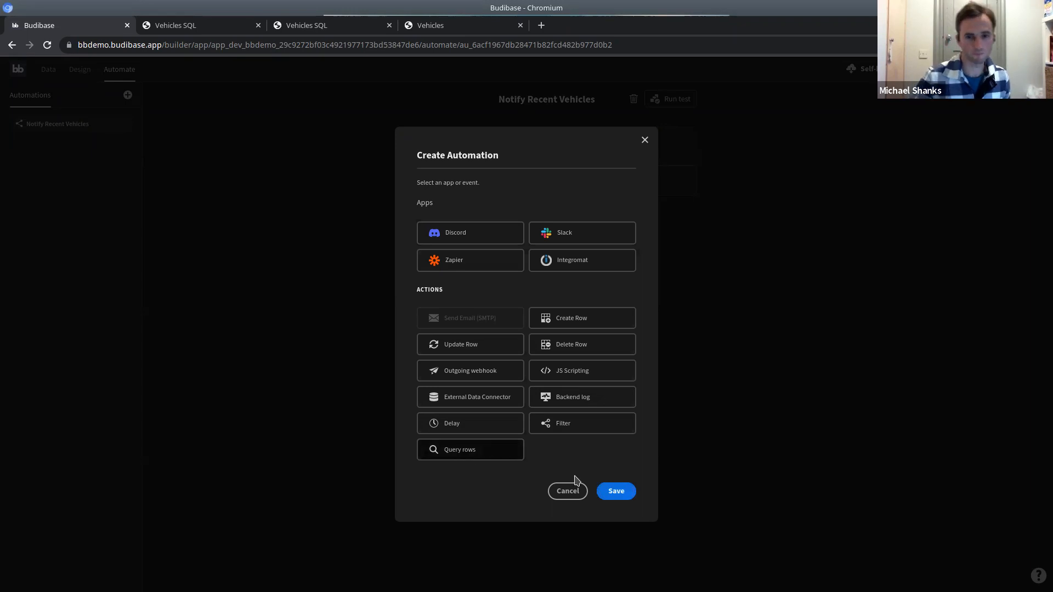
left_click(617, 492)
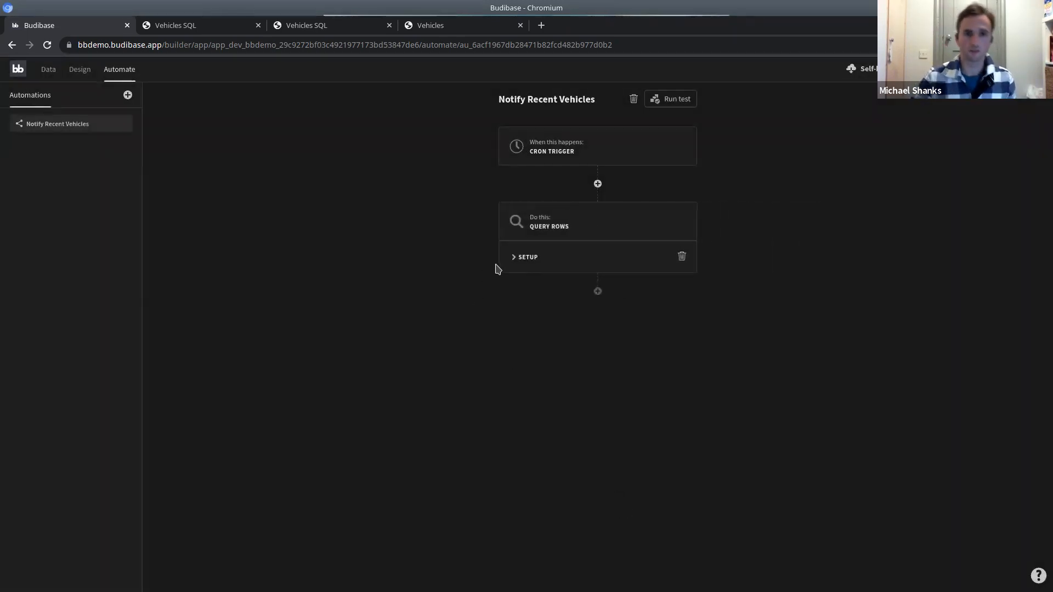
left_click(529, 261)
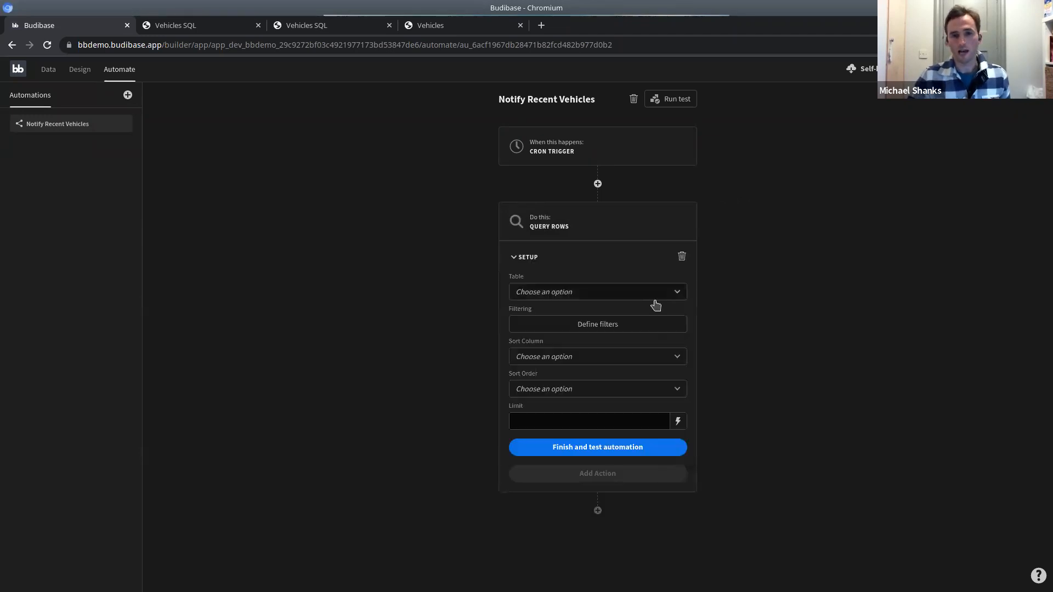
left_click(608, 292)
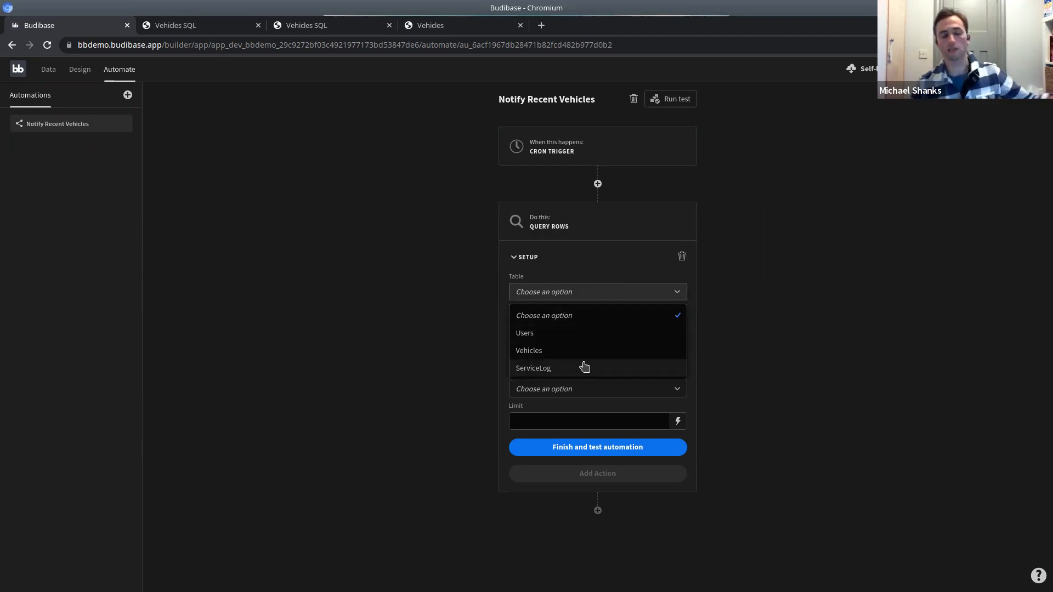
left_click(551, 369)
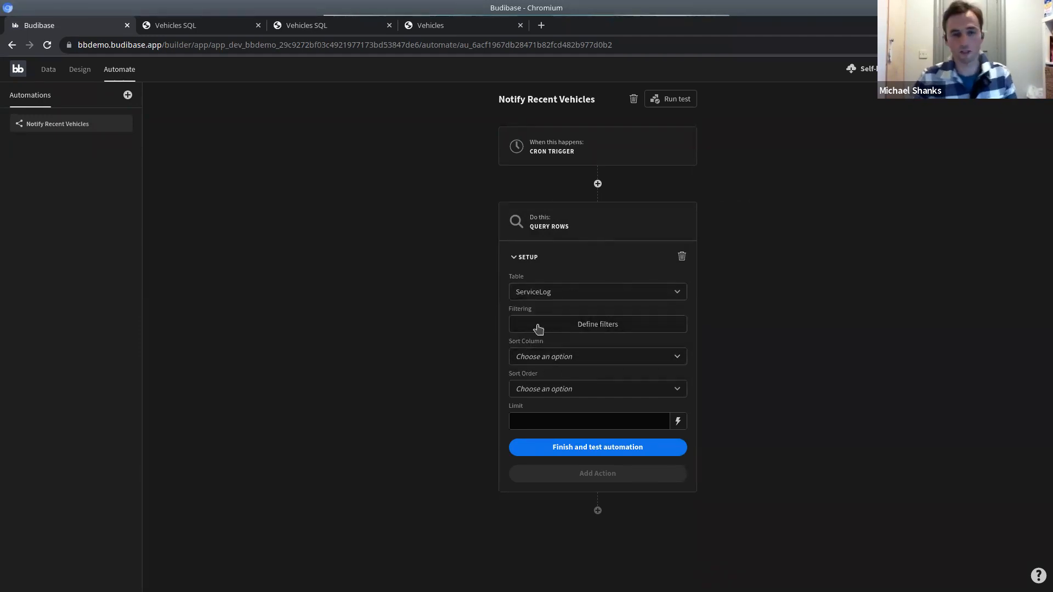
left_click(608, 330)
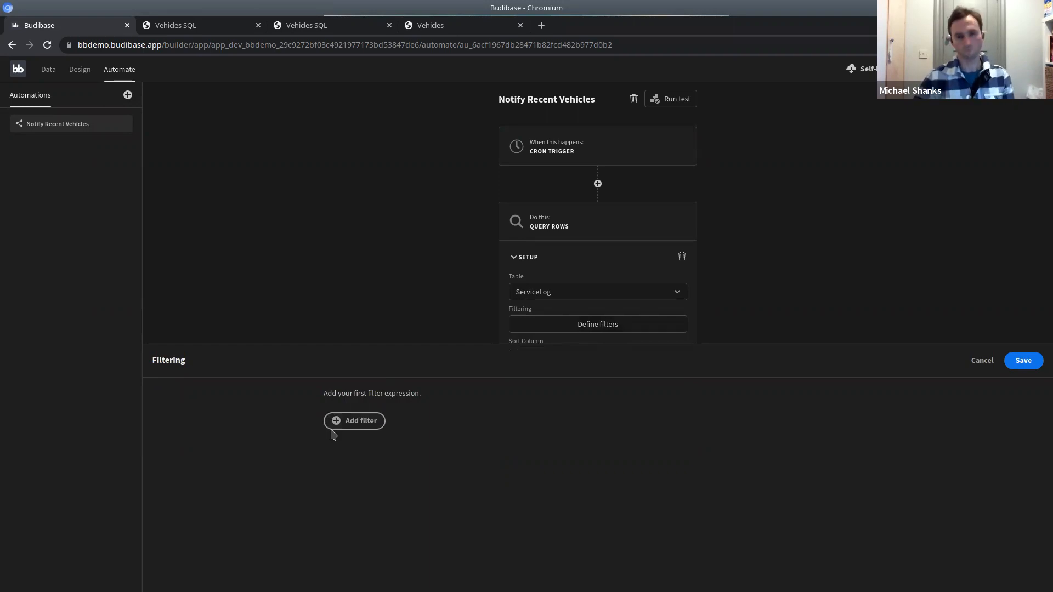
Cancel the filter editor with no filters added and return to the Design tab.
left_click(983, 362)
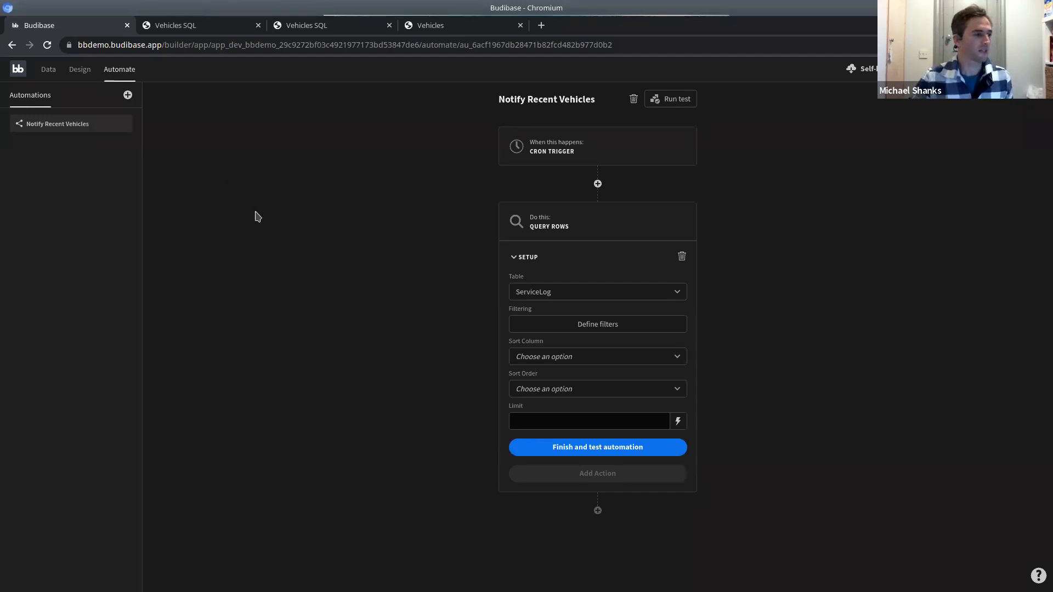
left_click(81, 70)
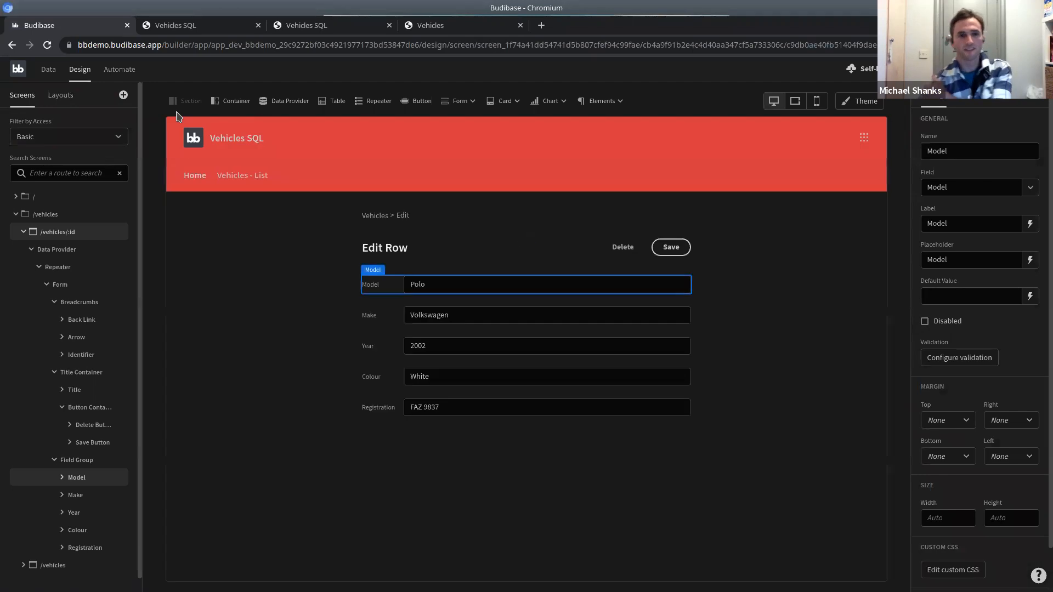
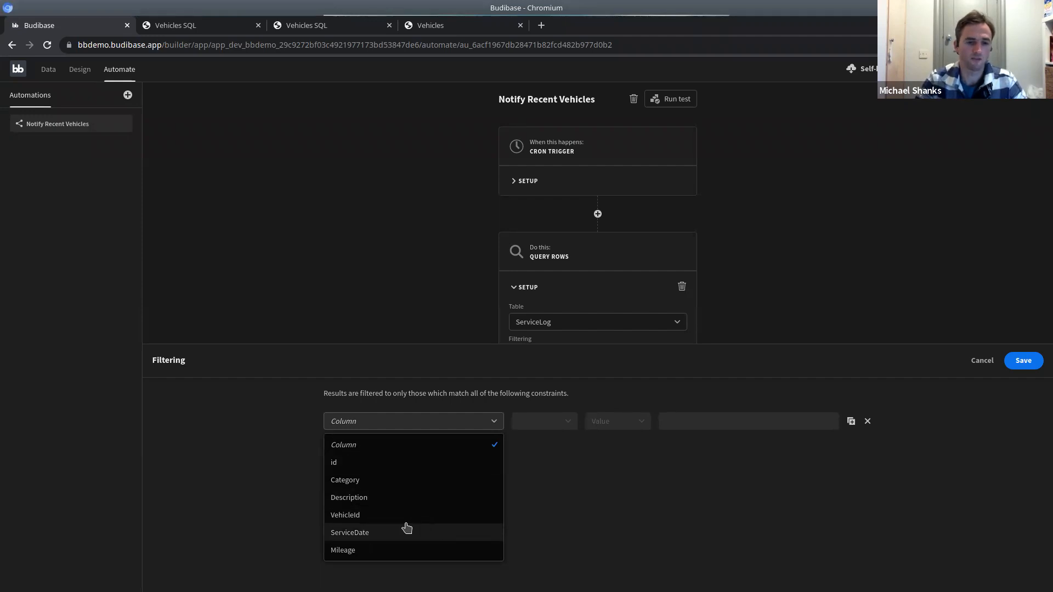
Add a Query Rows filter for ServiceDate more than the fixed date July 1 2021, and save it.
left_click(366, 535)
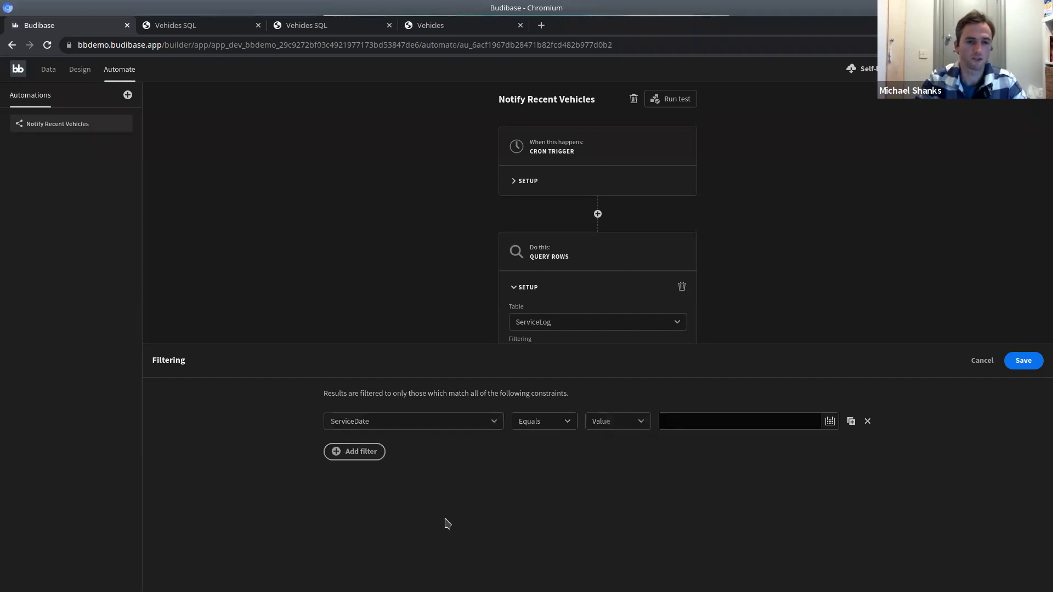
left_click(532, 423)
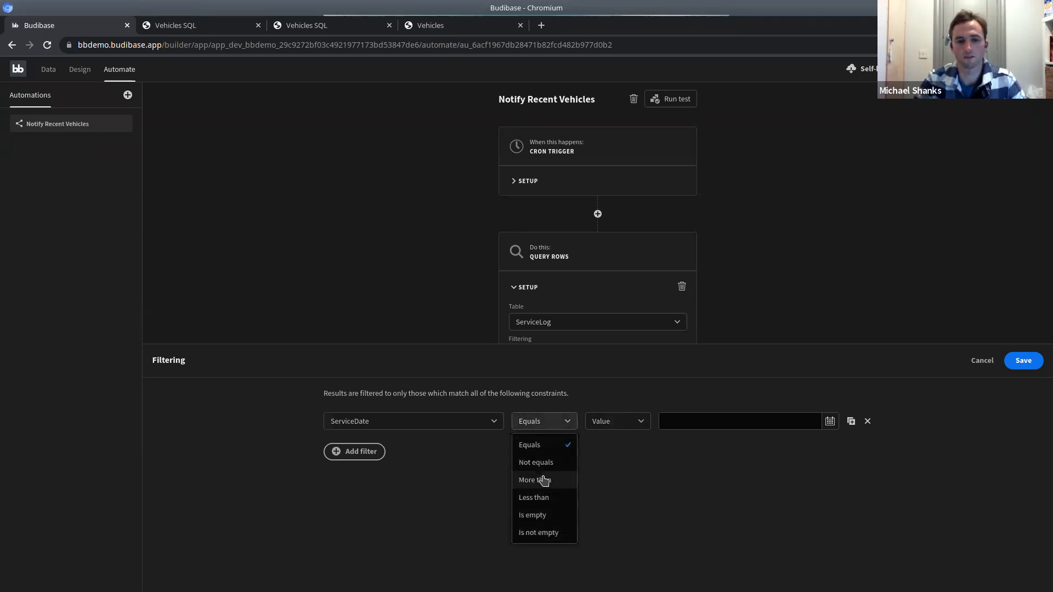
left_click(554, 483)
left_click(638, 423)
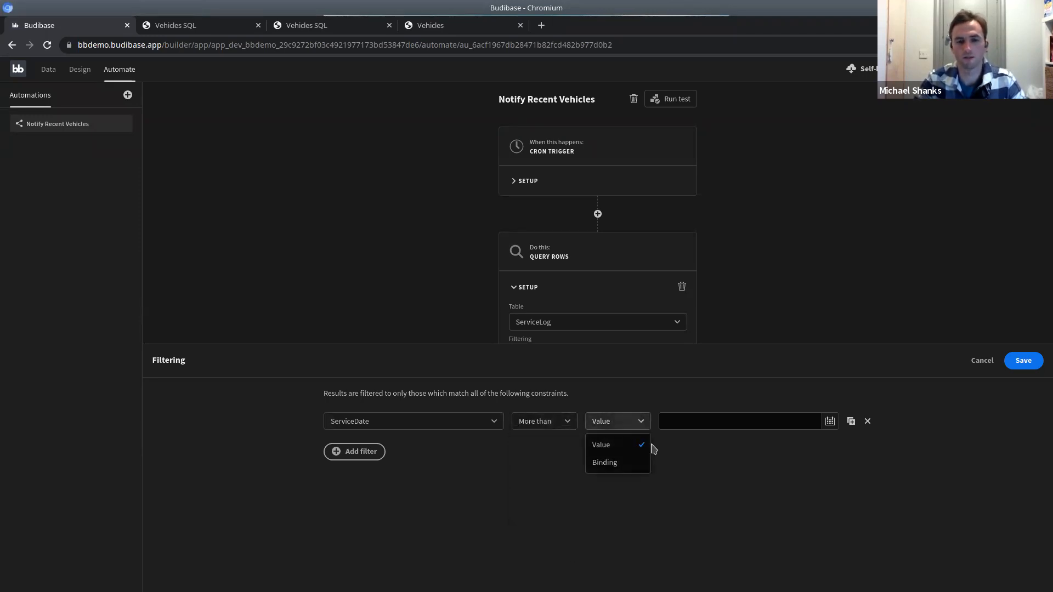
left_click(716, 467)
left_click(830, 421)
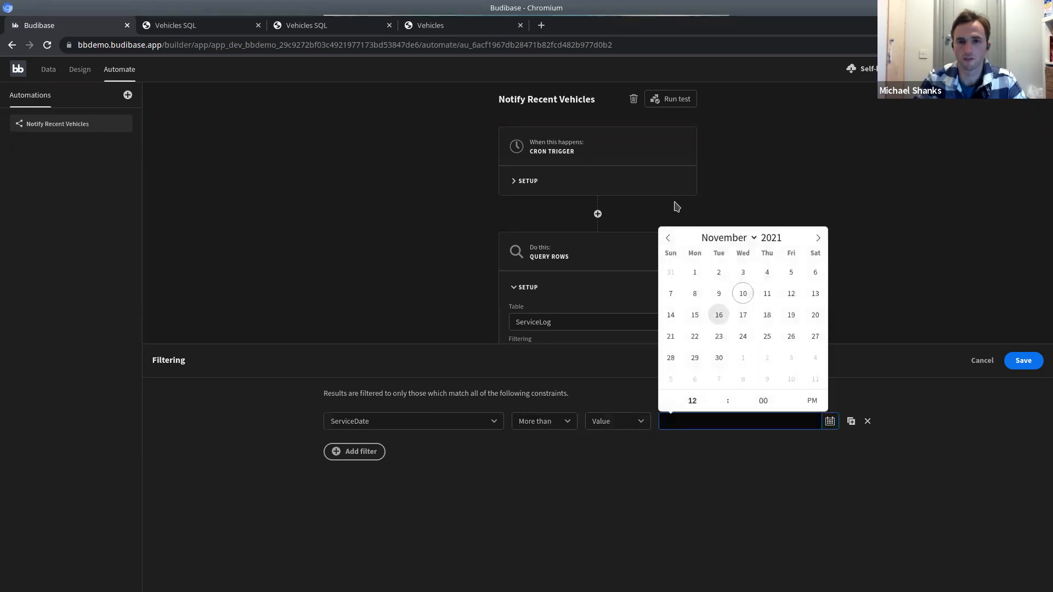
double_click(668, 240)
double_click(669, 239)
left_click(767, 274)
left_click(953, 468)
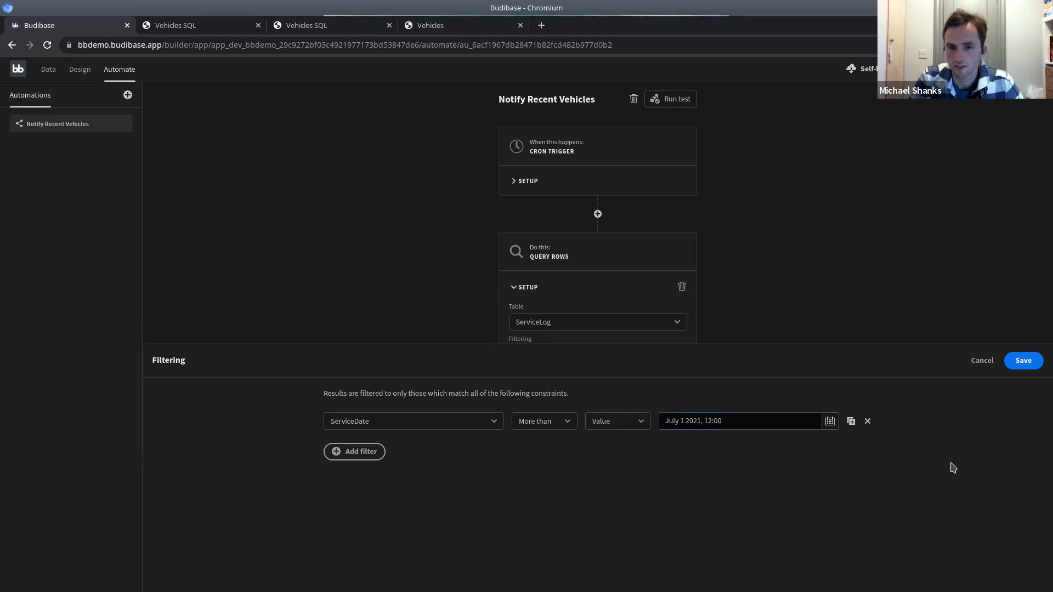
left_click(1024, 362)
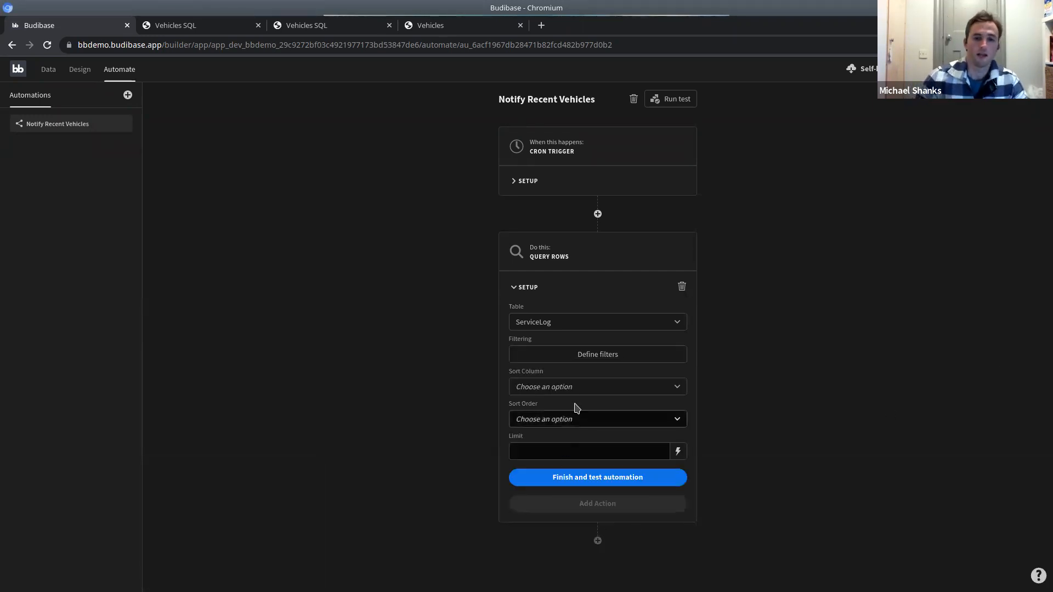
Sort the queried ServiceLog rows by Category in Ascending order.
left_click(564, 389)
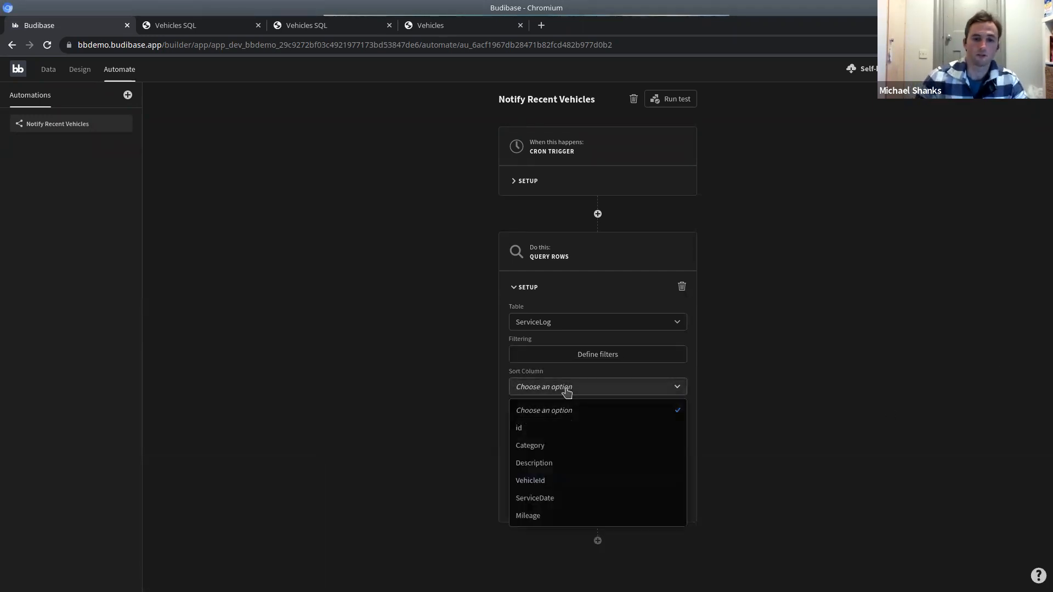
left_click(656, 443)
left_click(558, 421)
left_click(636, 438)
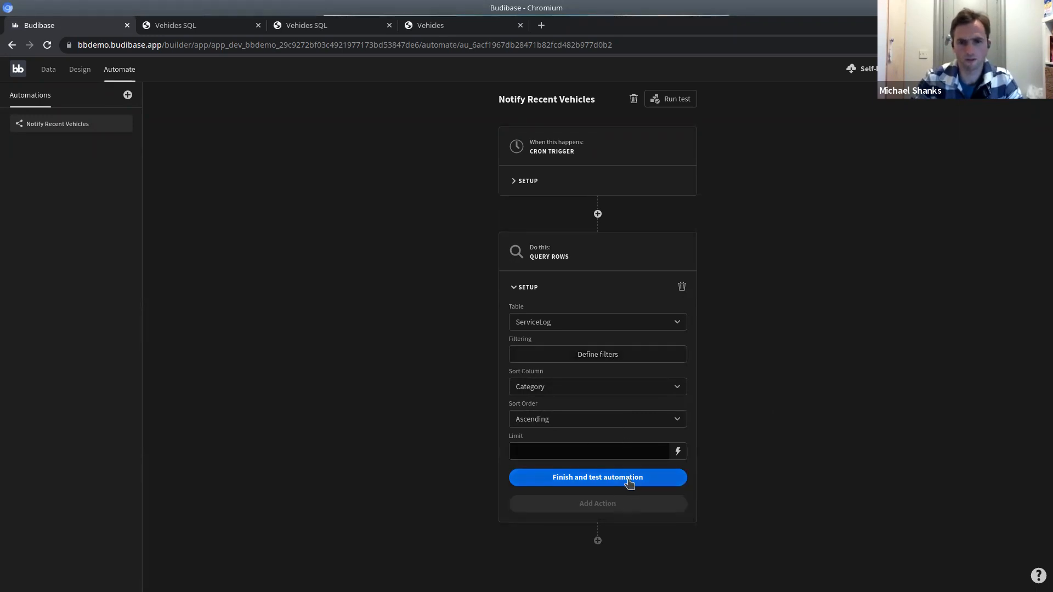
Click into the row limit, then open the add-step list and close it without adding anything.
left_click(642, 451)
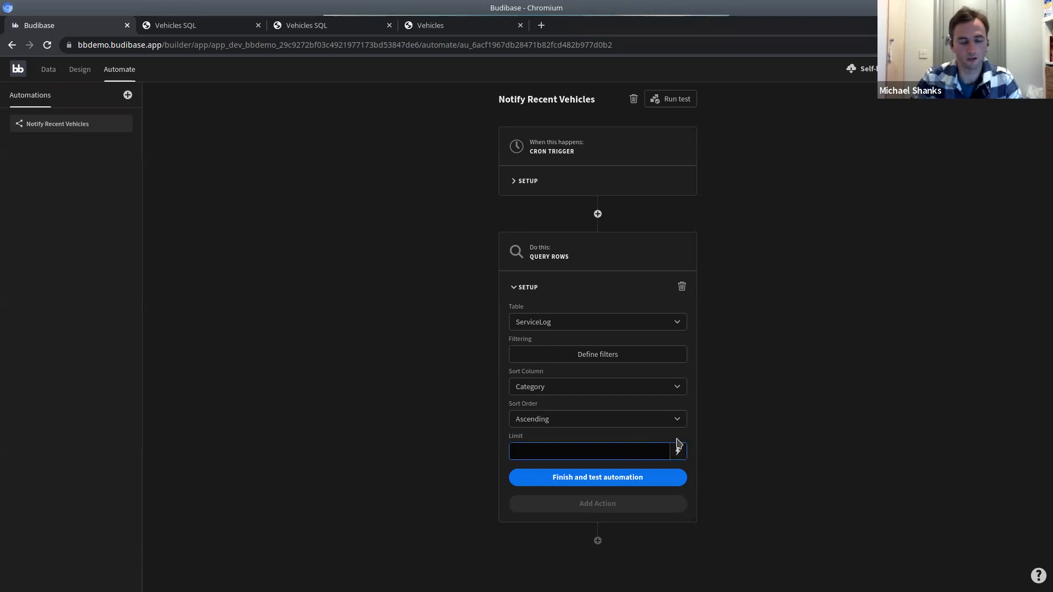
left_click(598, 541)
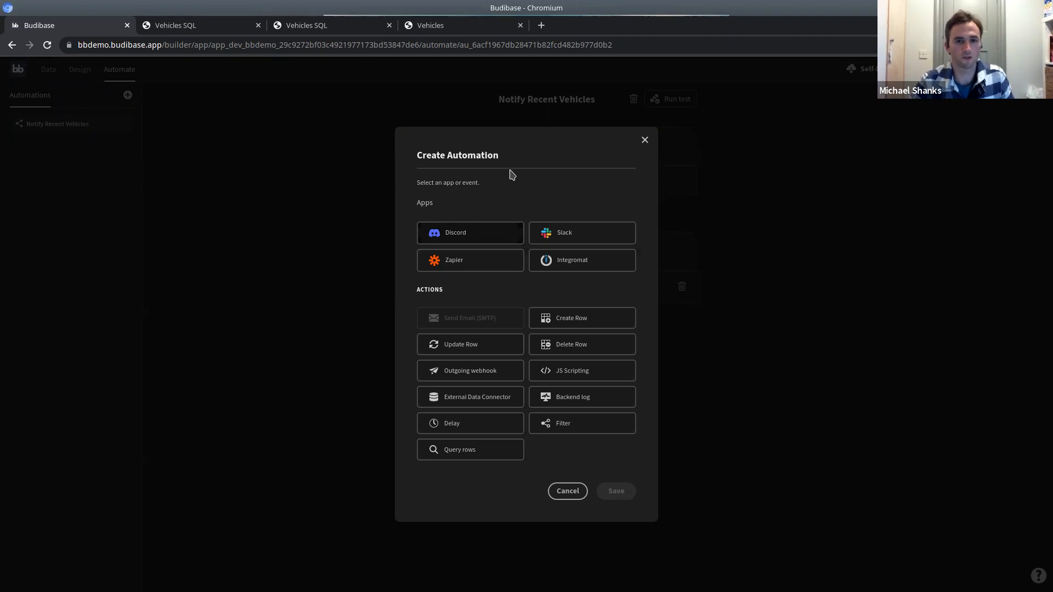
left_click(646, 141)
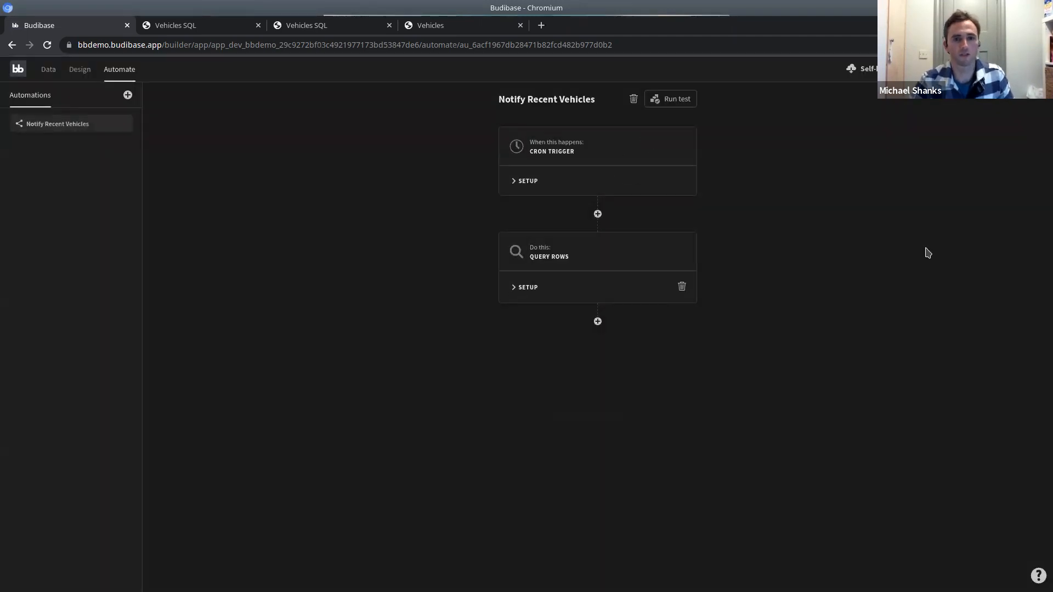
In the Data section, create a new Budibase DB internal table named Audit.
left_click(49, 72)
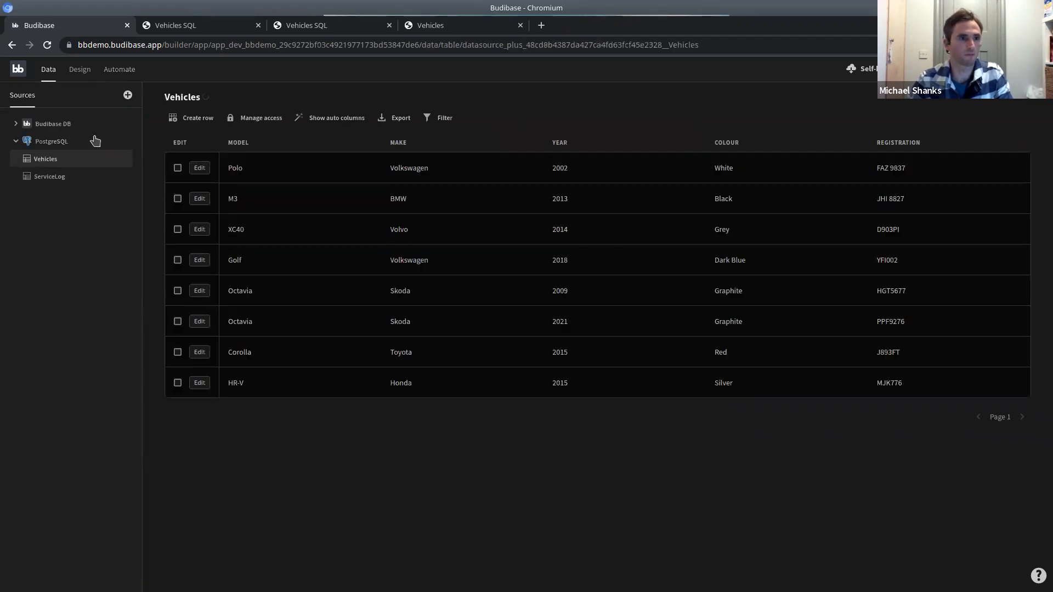
left_click(59, 130)
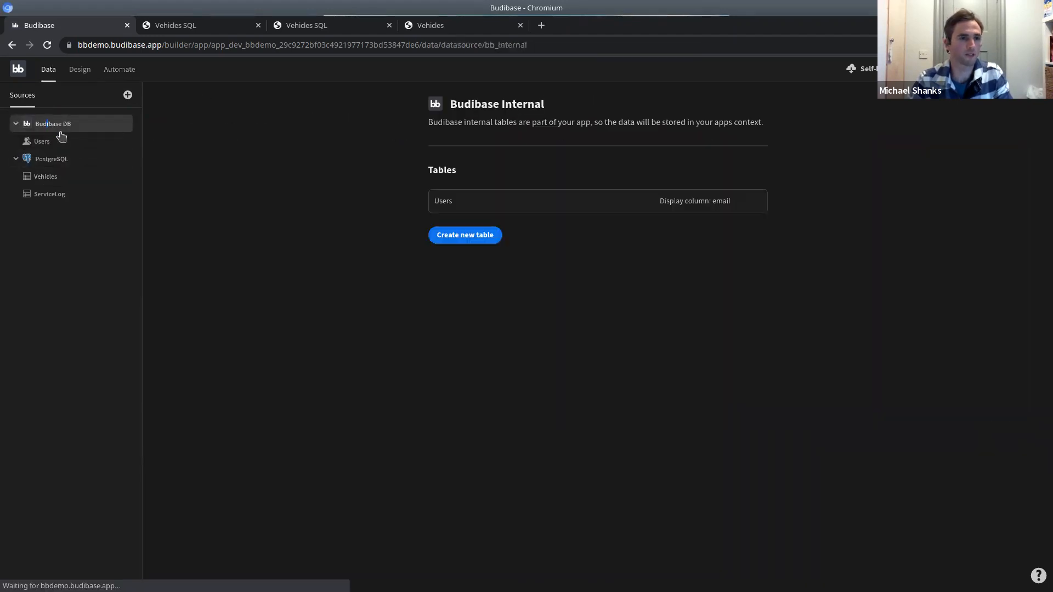
left_click(480, 240)
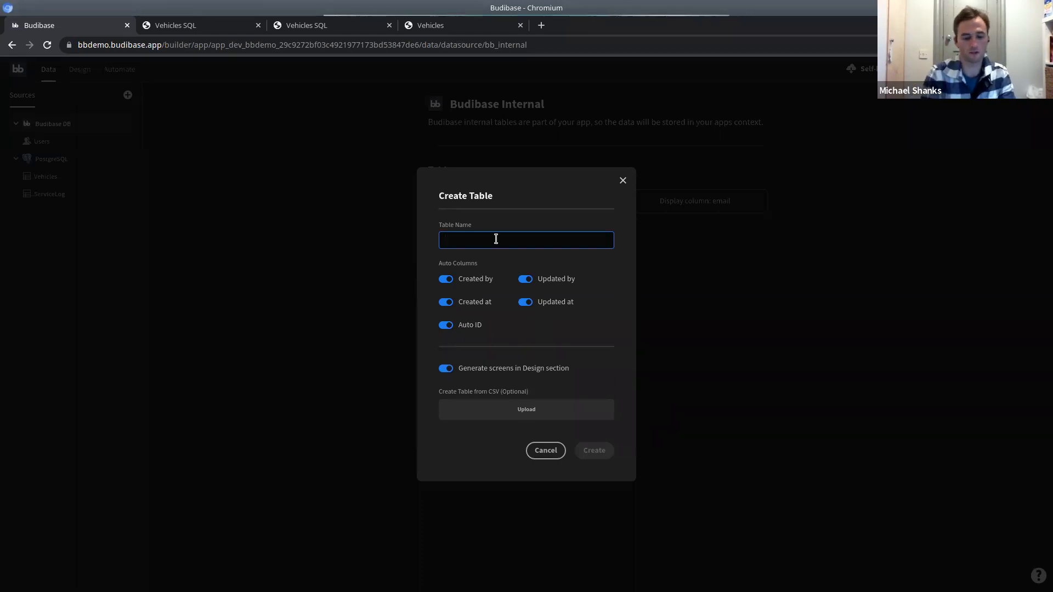
type("Audit")
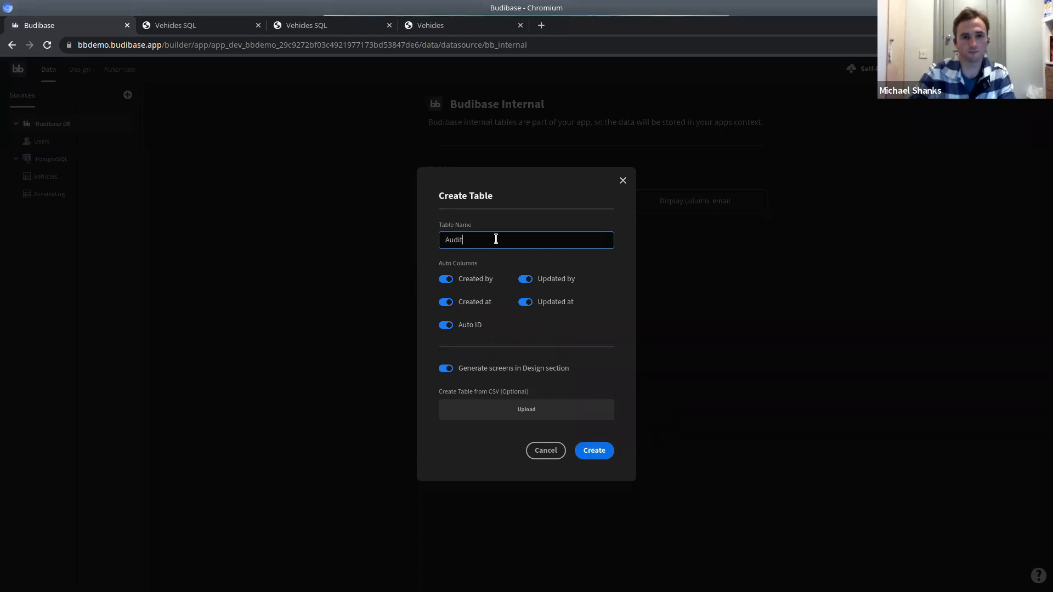
left_click(581, 450)
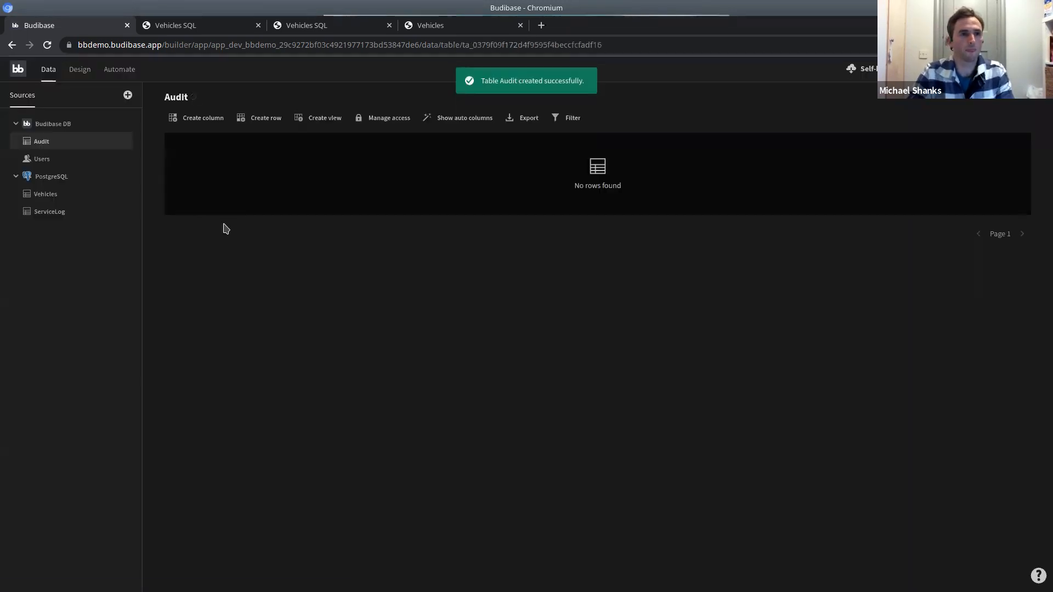
Add a ServiceDate column to the Audit table.
left_click(204, 118)
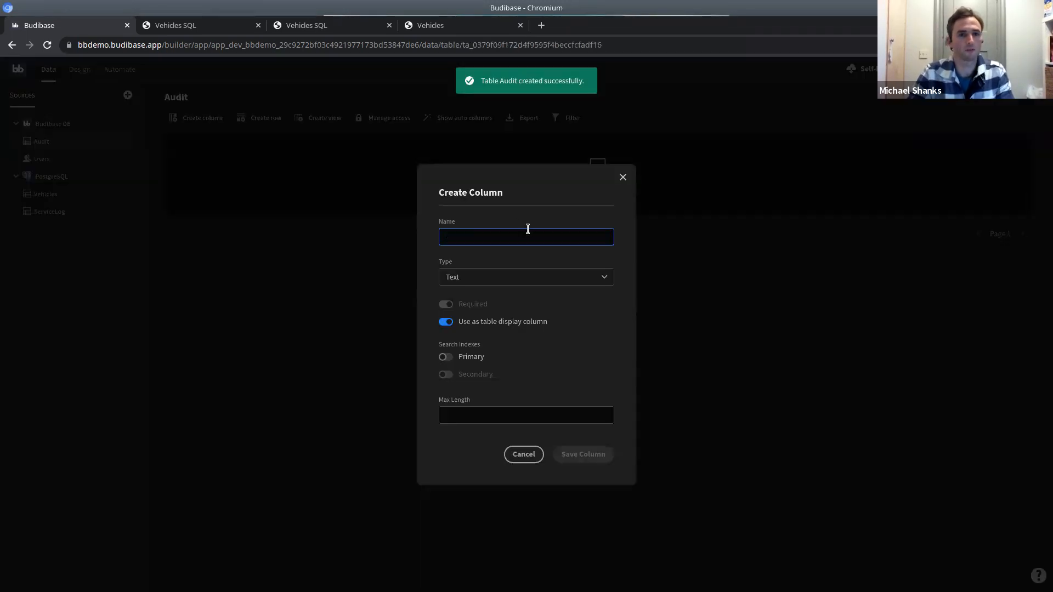
type("ServiceDate")
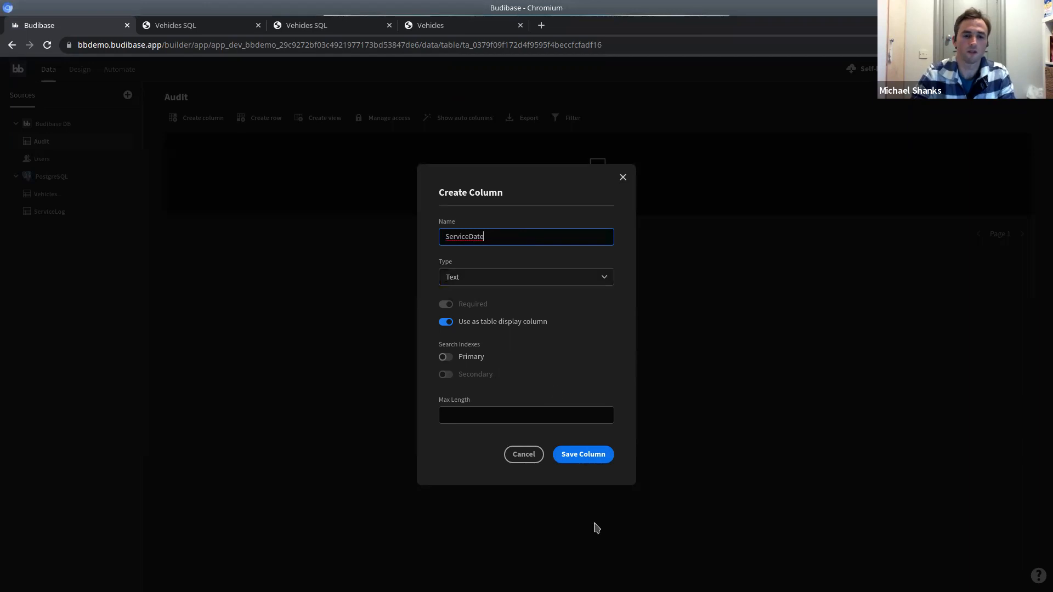
left_click(592, 459)
Add a Name text column, correcting the mistyped name, and go back to the automation.
left_click(199, 118)
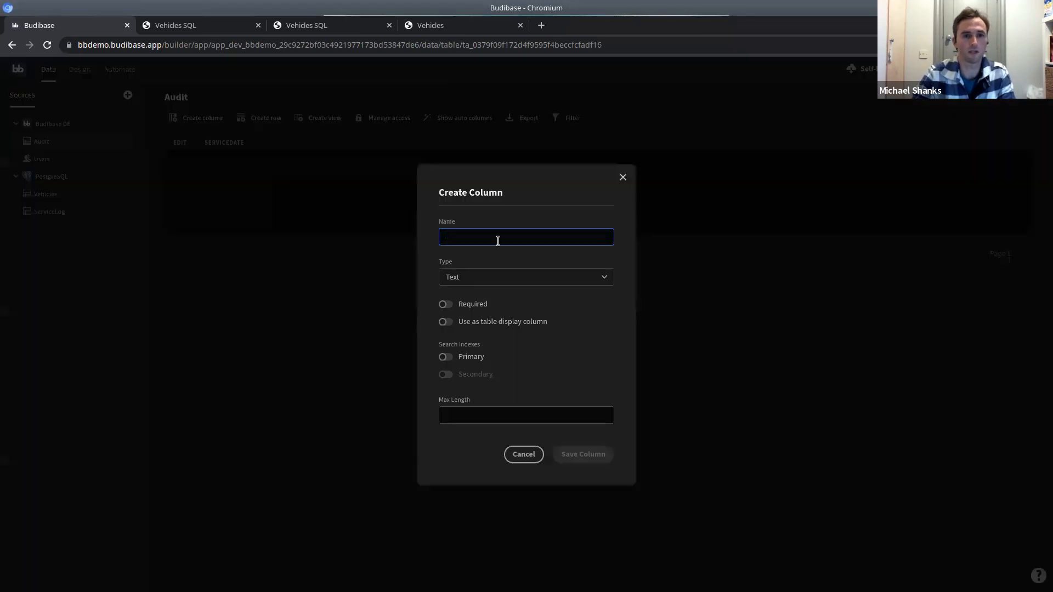
type("Descri[tions")
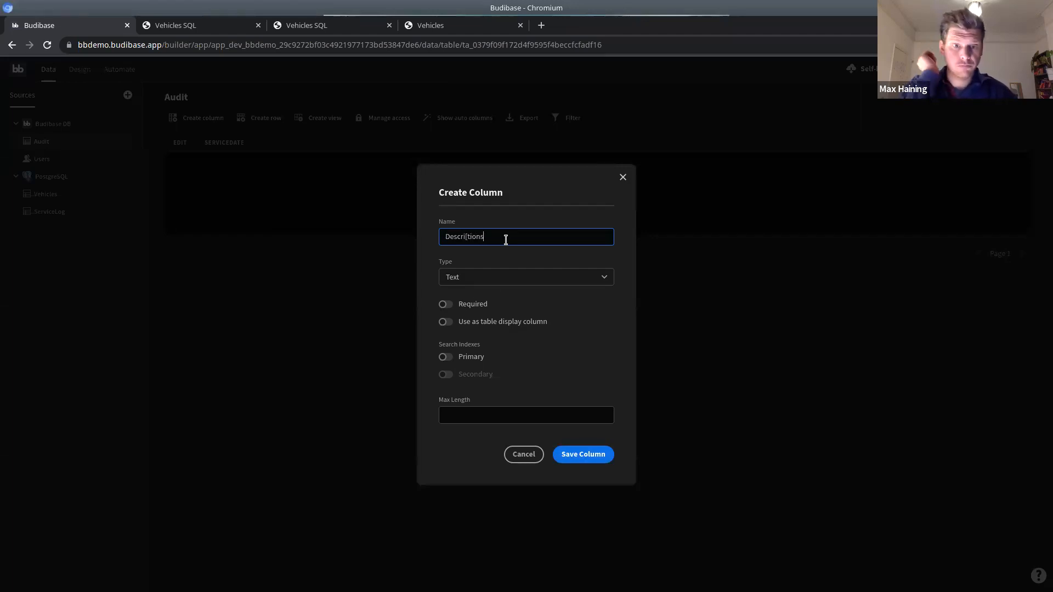
key("Left")
key("Left")
key("Left")
key("Left")
key("Left")
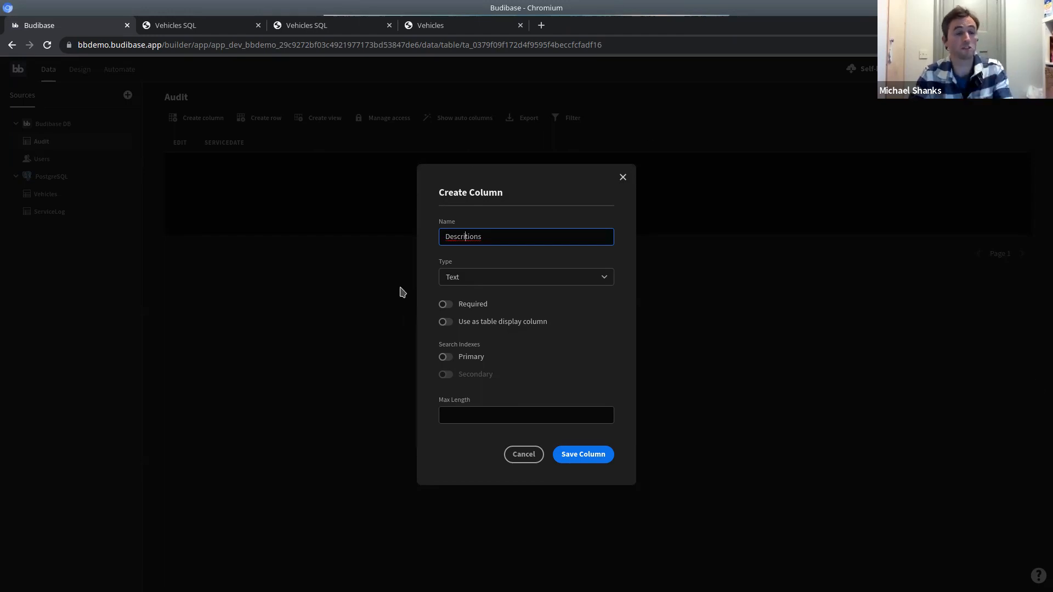
double_click(516, 238)
type("Name")
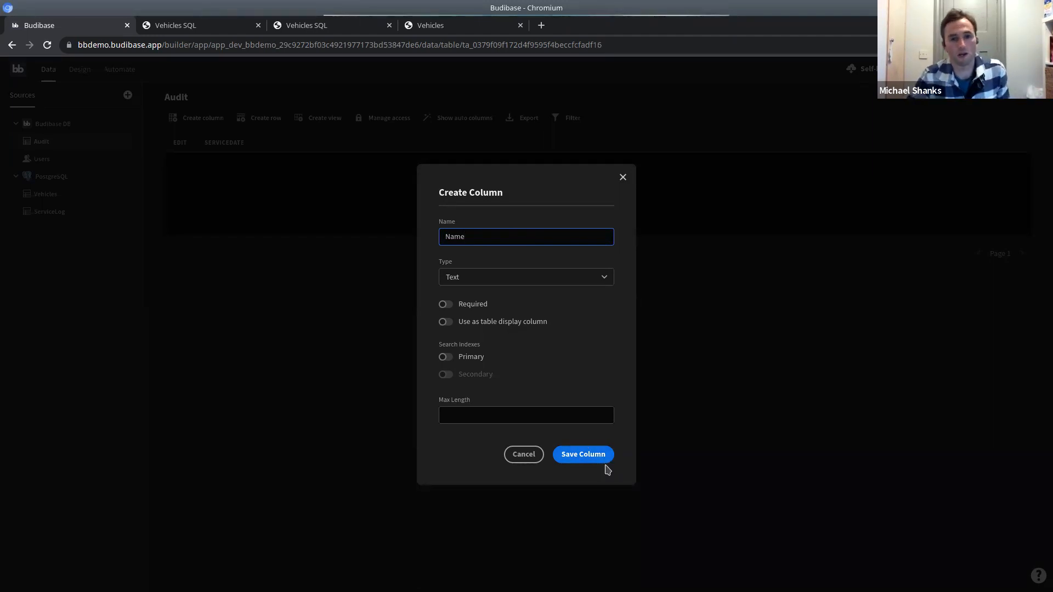
left_click(588, 460)
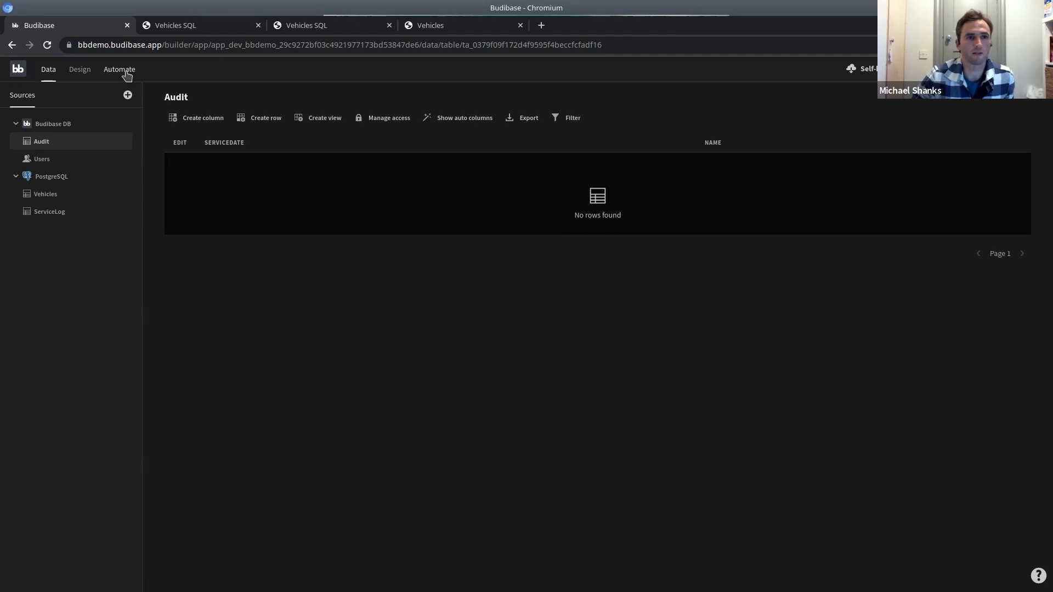
left_click(120, 69)
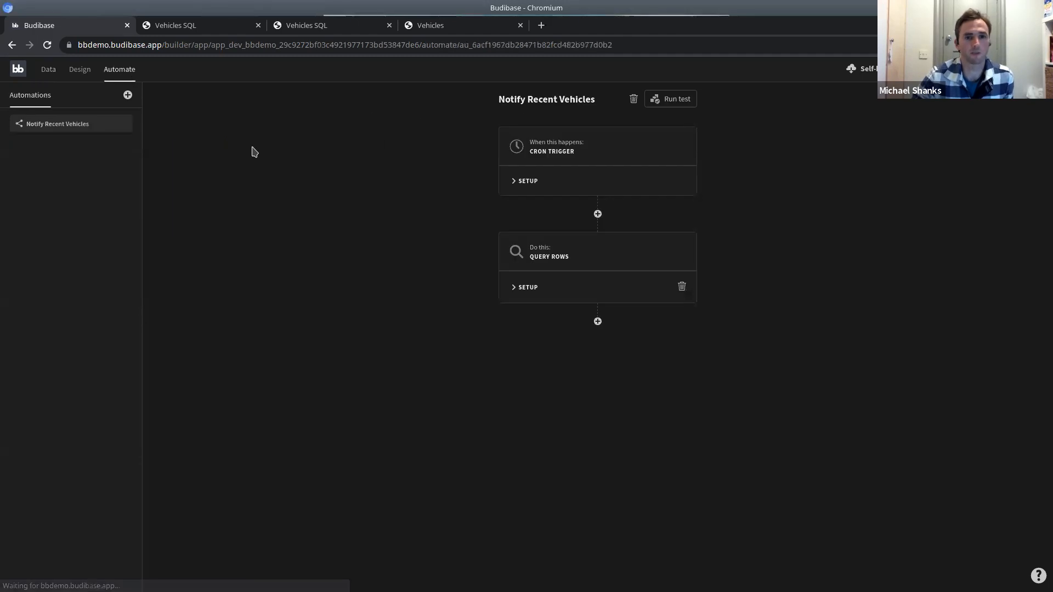
Add a Create Row step after Query Rows that writes into the Audit table.
left_click(526, 288)
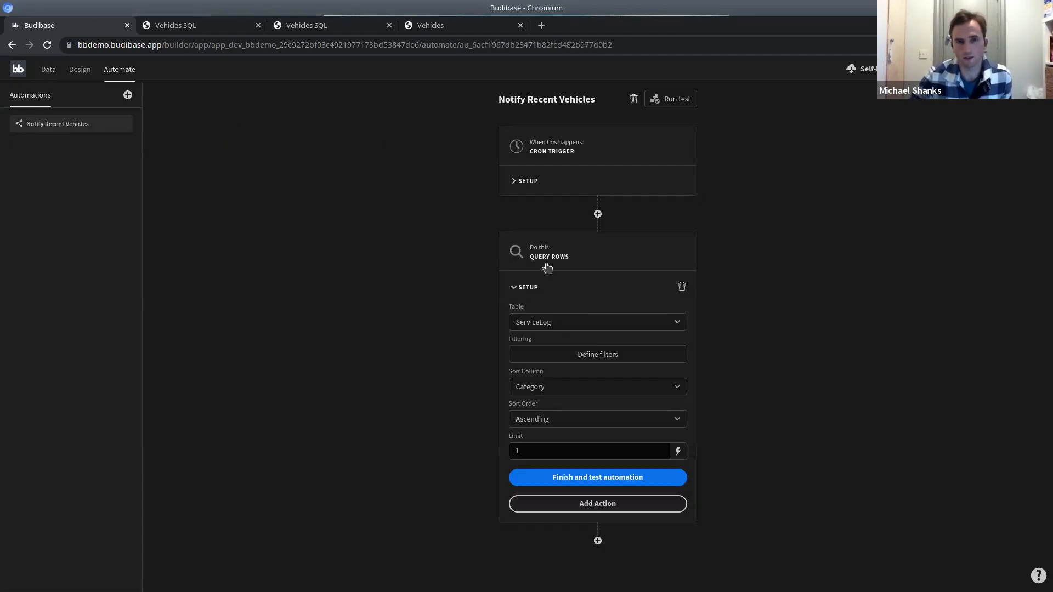
left_click(600, 511)
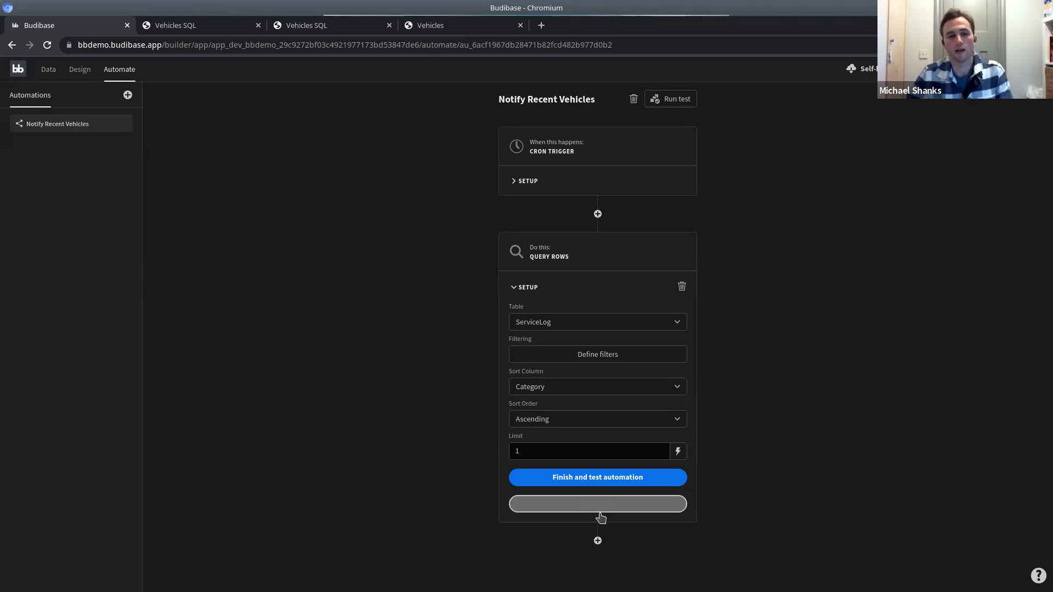
left_click(600, 516)
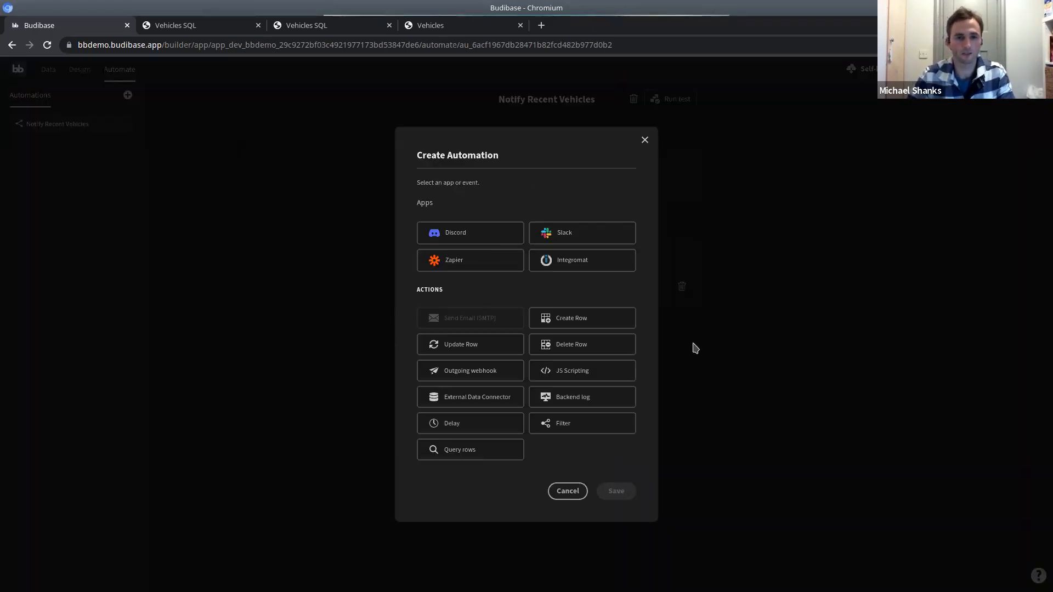
left_click(584, 323)
left_click(621, 498)
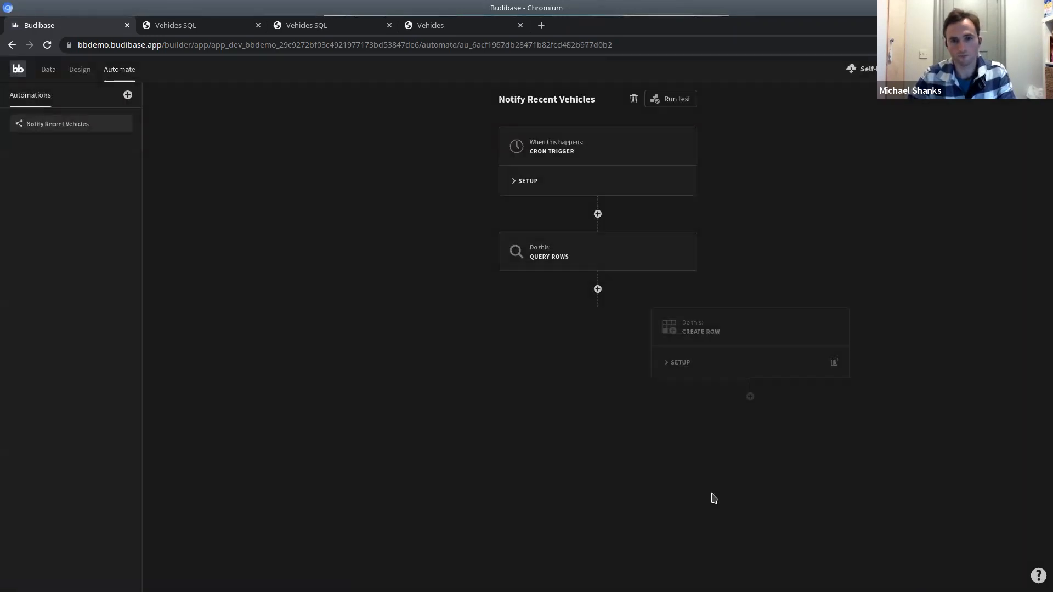
left_click(526, 364)
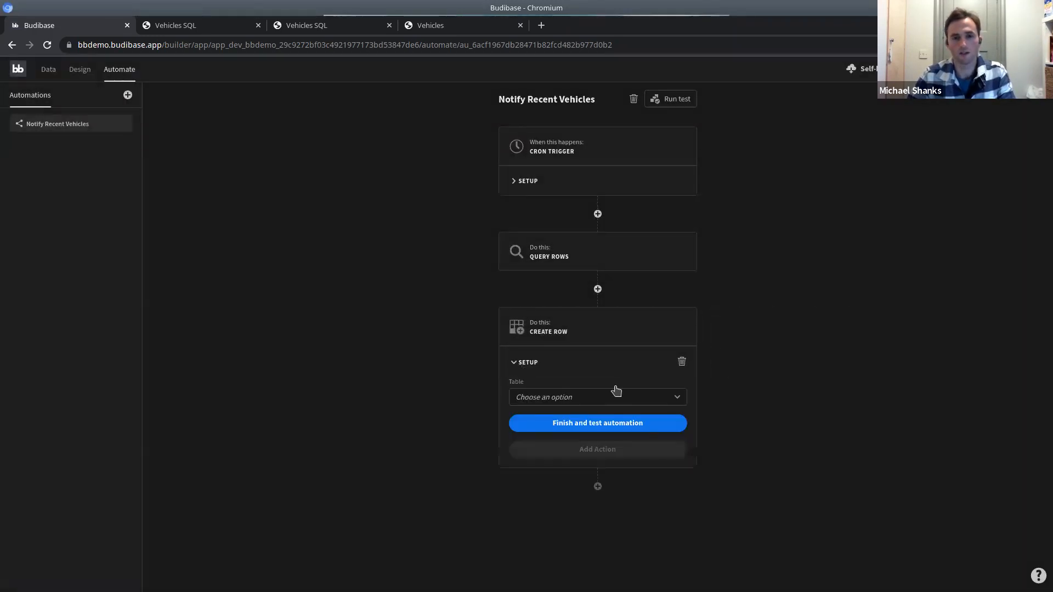
left_click(582, 403)
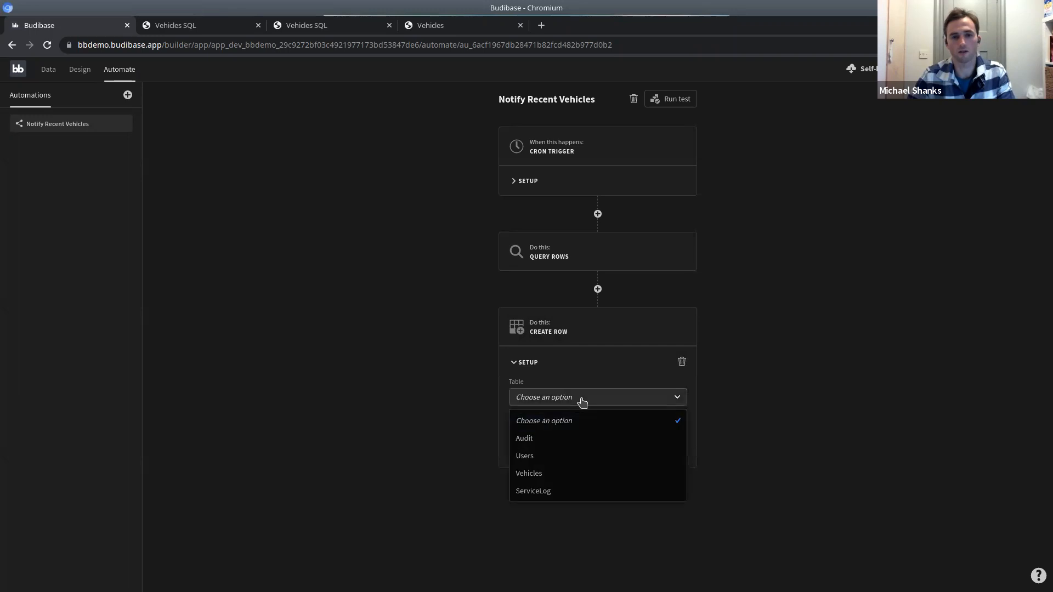
left_click(542, 437)
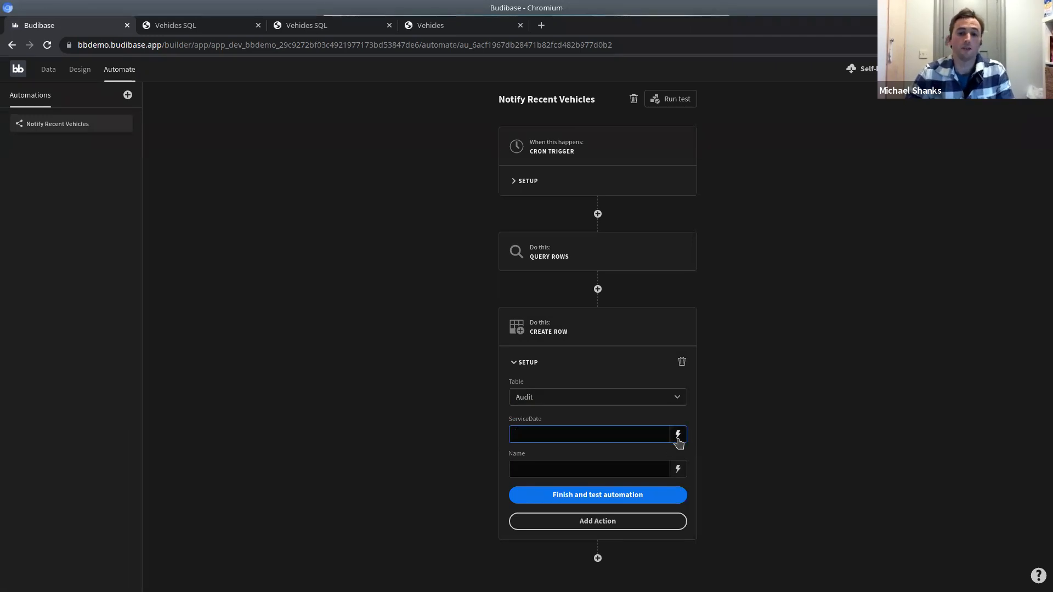
Open the ServiceDate binding editor and insert the queried Rows binding.
left_click(679, 435)
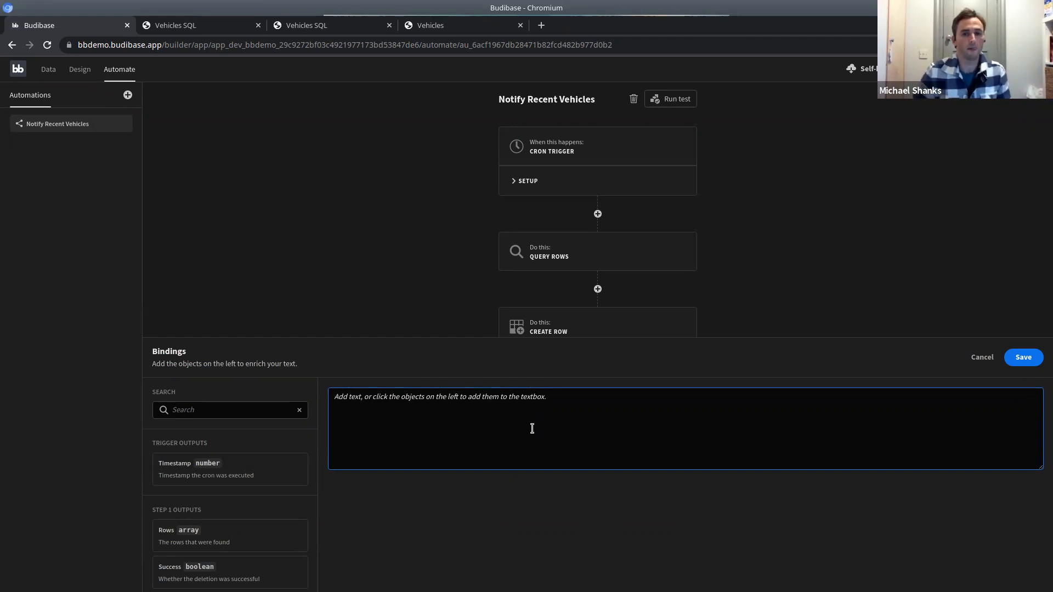
scroll(202, 467, "down", 2)
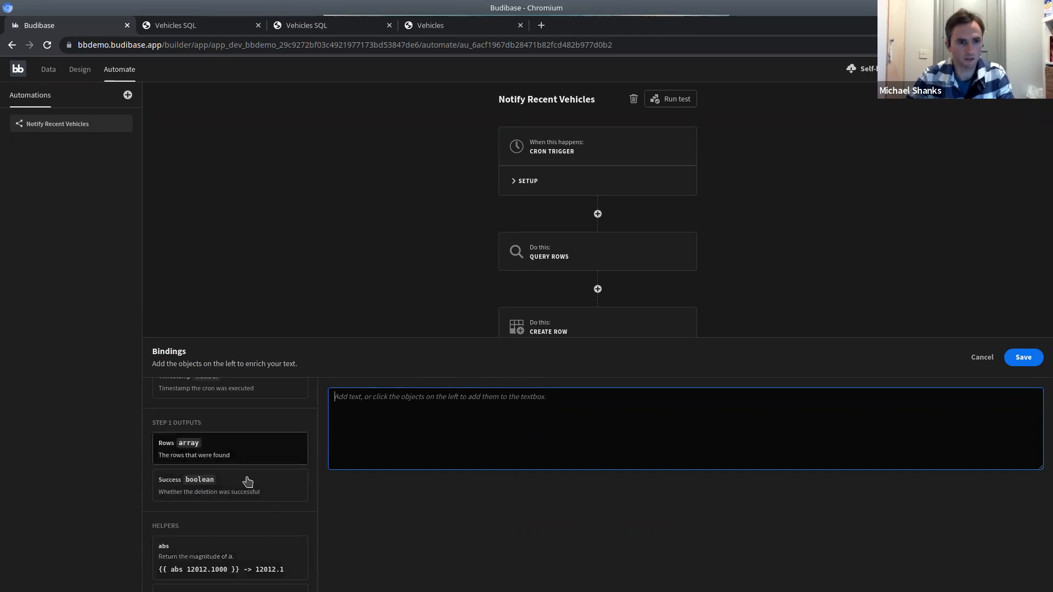
scroll(245, 493, "up", 1)
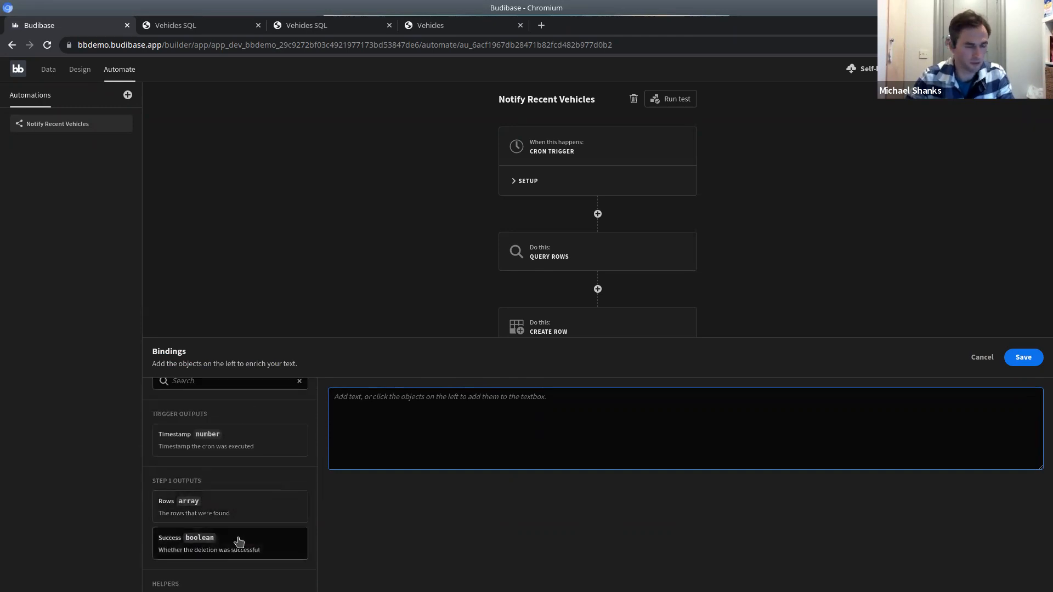
scroll(233, 543, "down", 1)
left_click(226, 484)
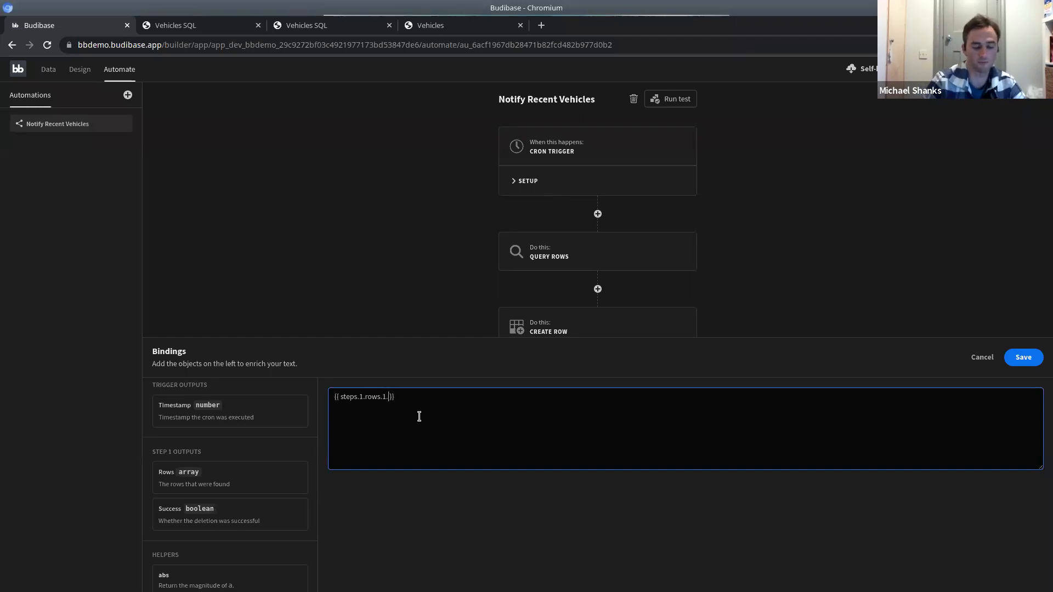
Edit the binding to {{ steps.1.rows.0.ServiceDate }}, copy it, and save.
type("iption")
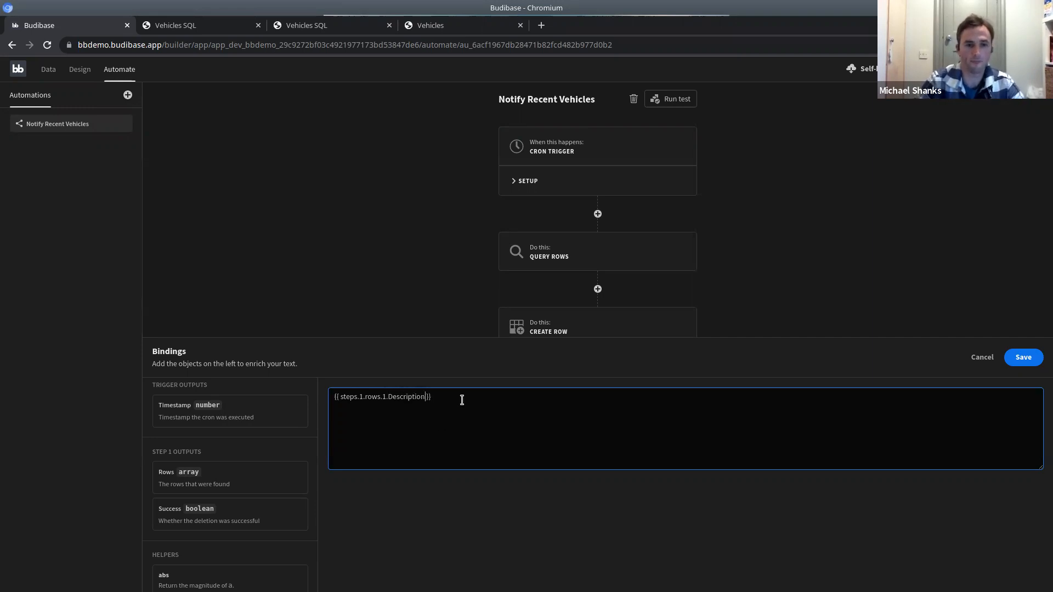
key("ctrl+a")
double_click(415, 396)
type("S")
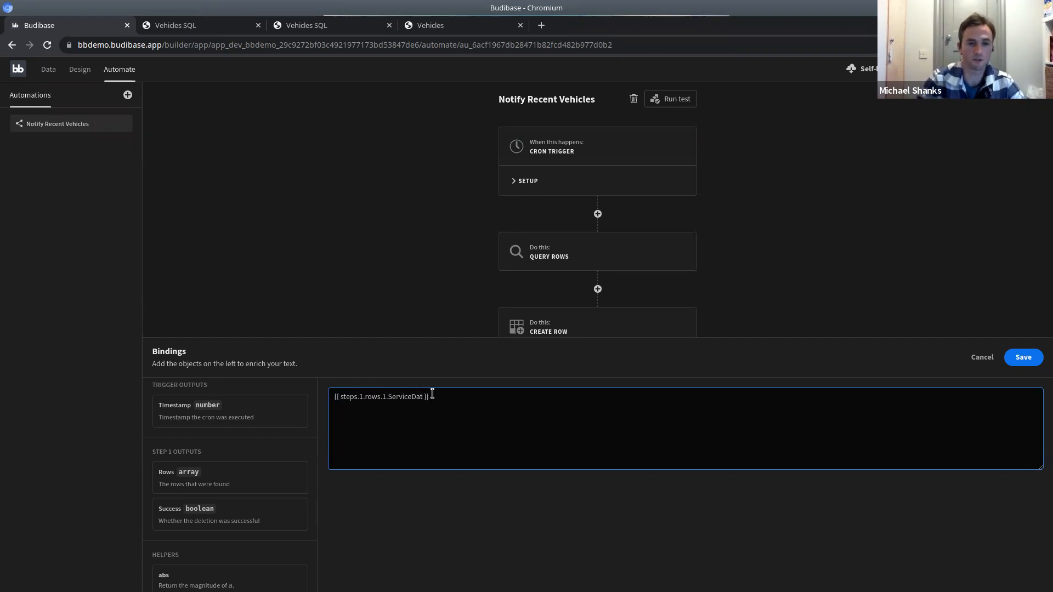
key("ctrl+a")
key("ctrl+c")
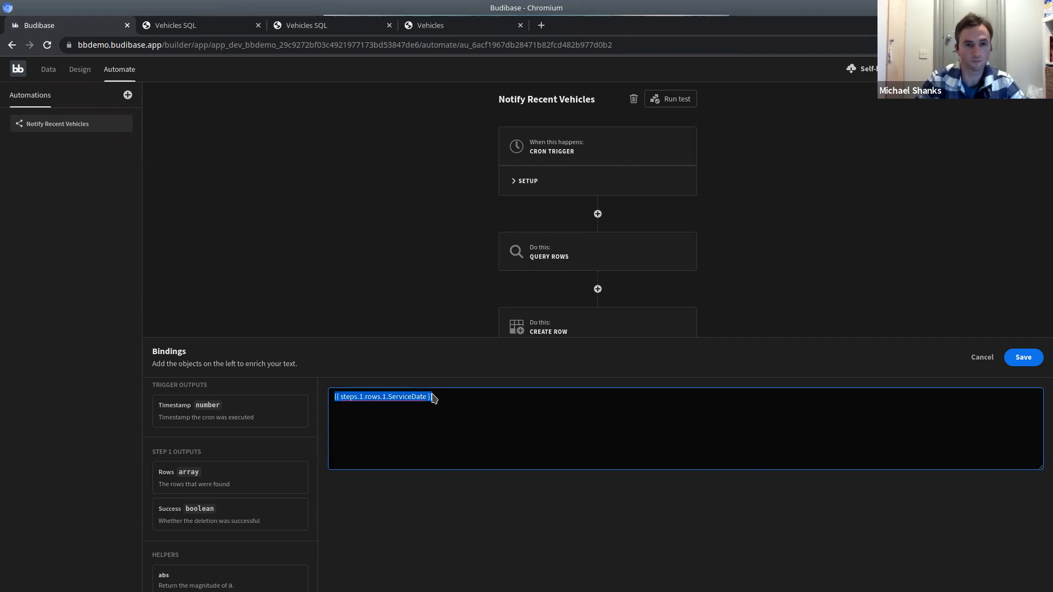
left_click(385, 397)
key("BackSpace")
type("0")
left_click(1024, 357)
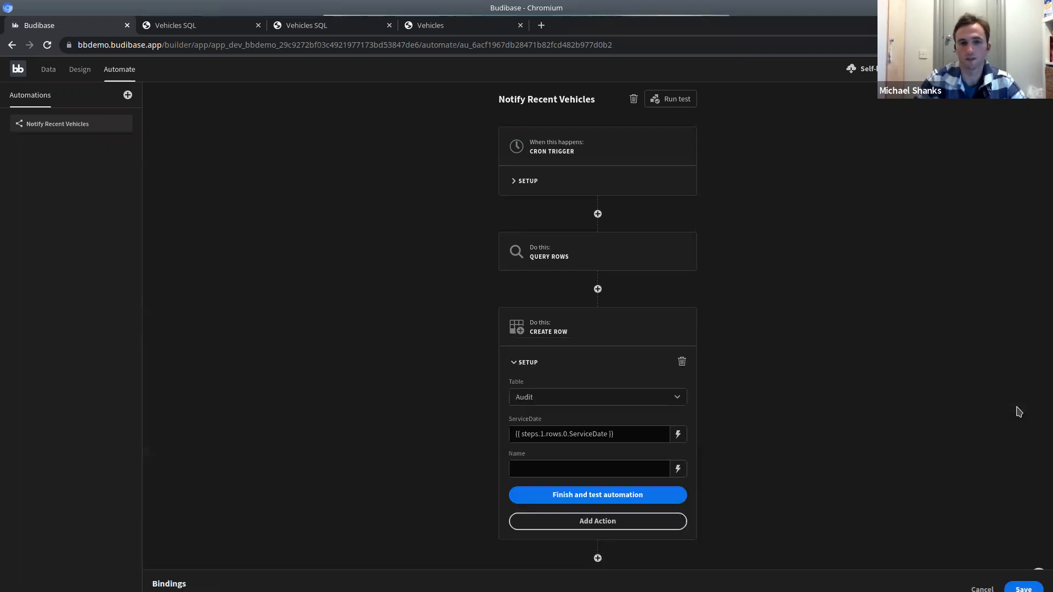
Paste the copied binding into Name, changing it to {{ steps.1.rows.1.Description }}.
left_click(677, 470)
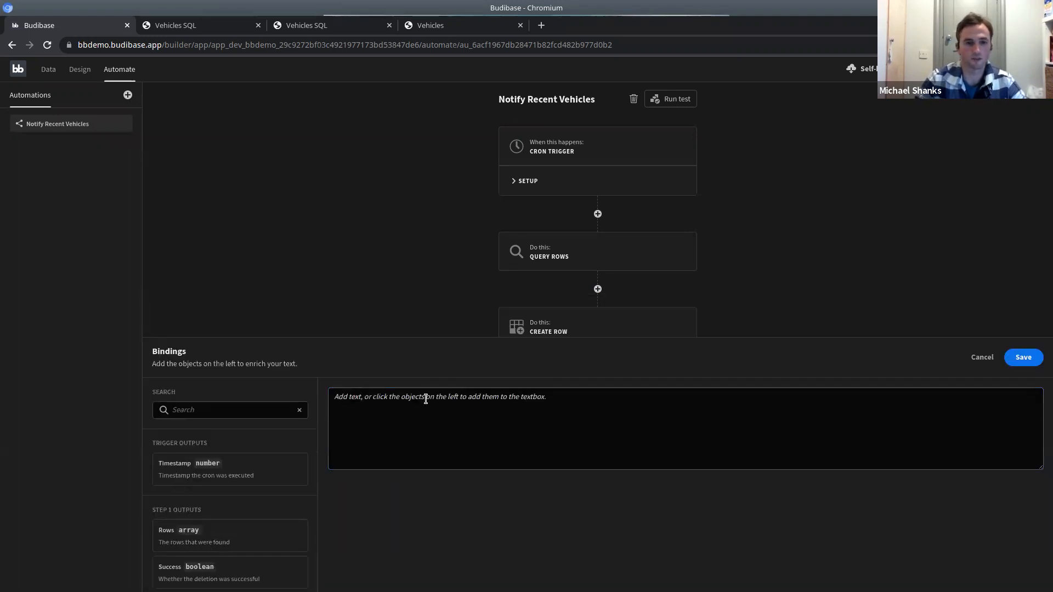
key("ctrl+v")
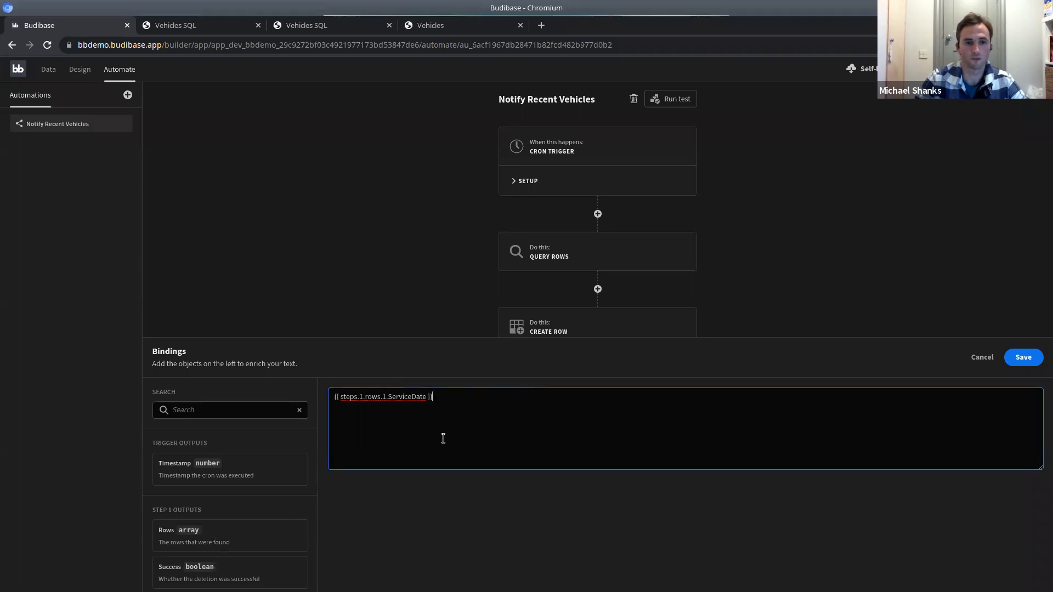
double_click(407, 396)
type("Description")
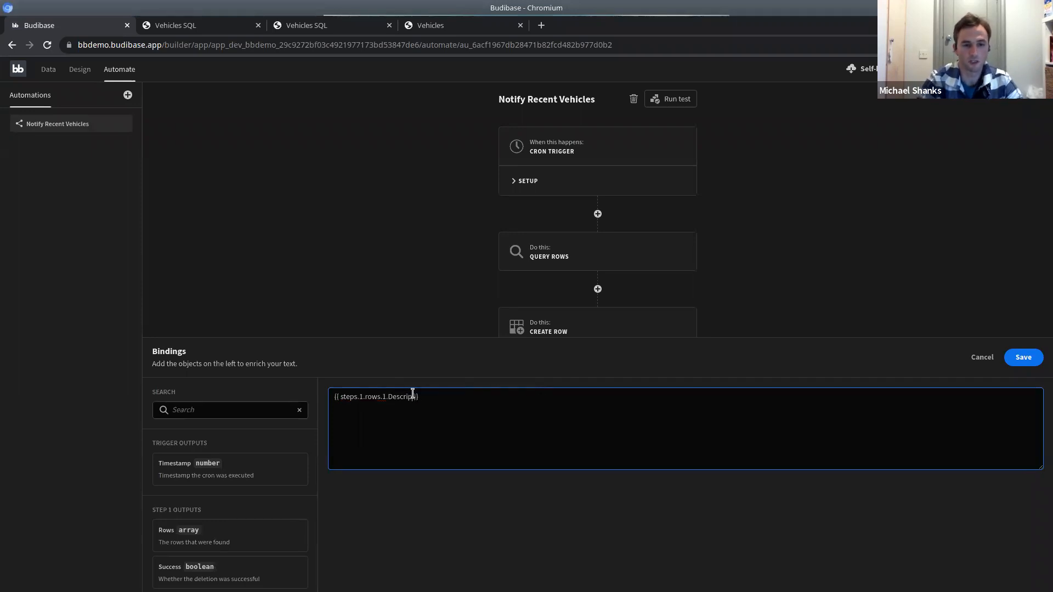
left_click(1023, 360)
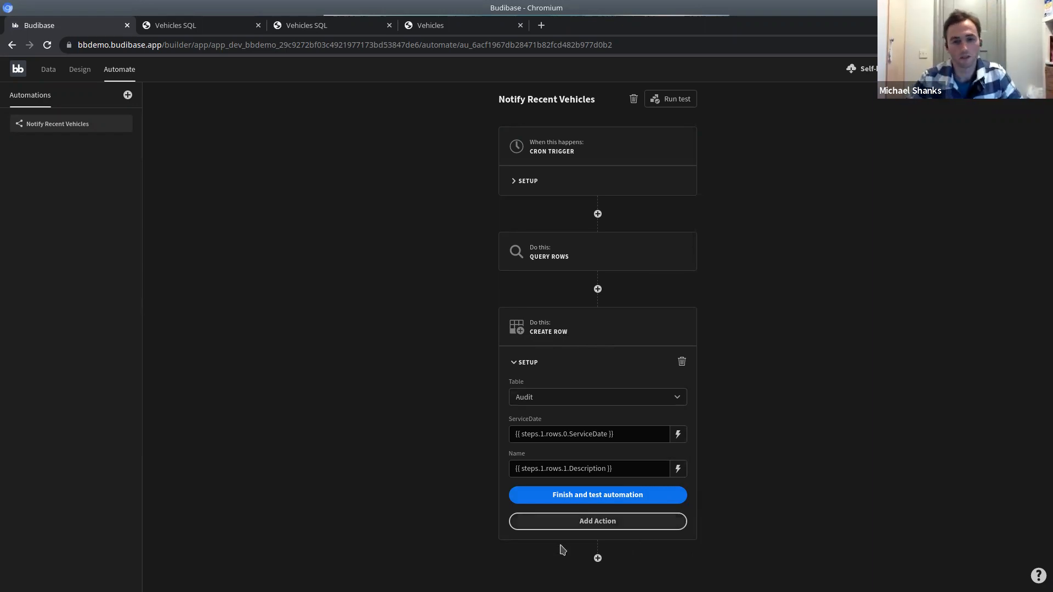
Test the automation with timestamp 1234 and view the Query Rows step's response.
left_click(594, 496)
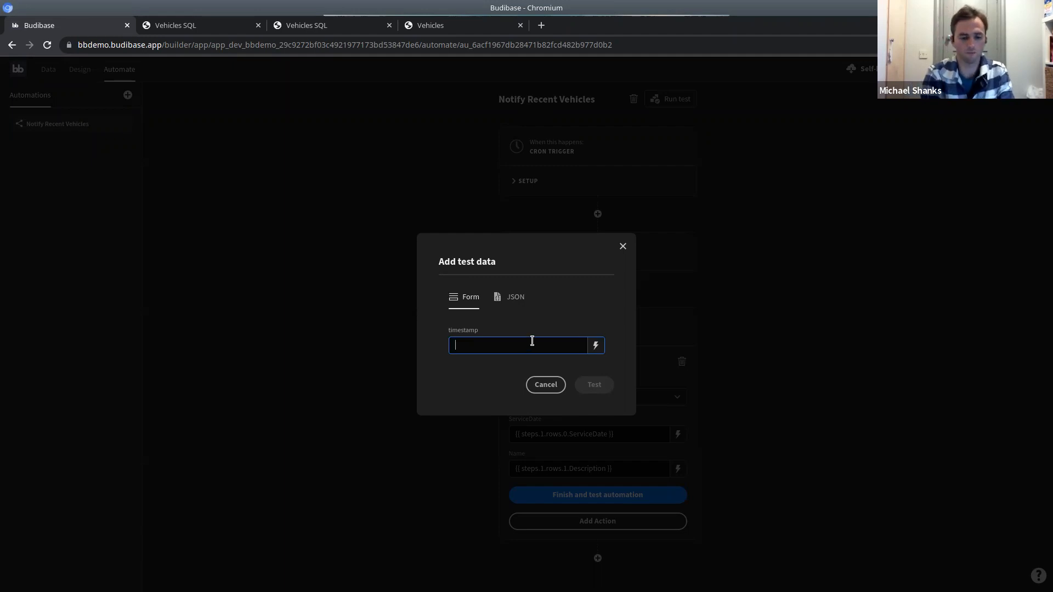
type("1234")
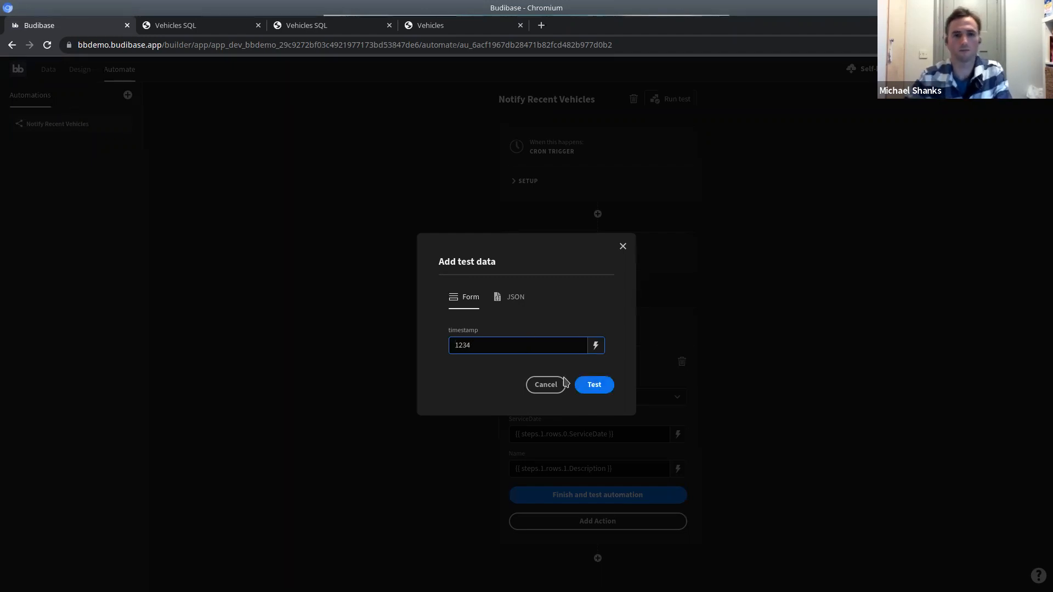
left_click(595, 385)
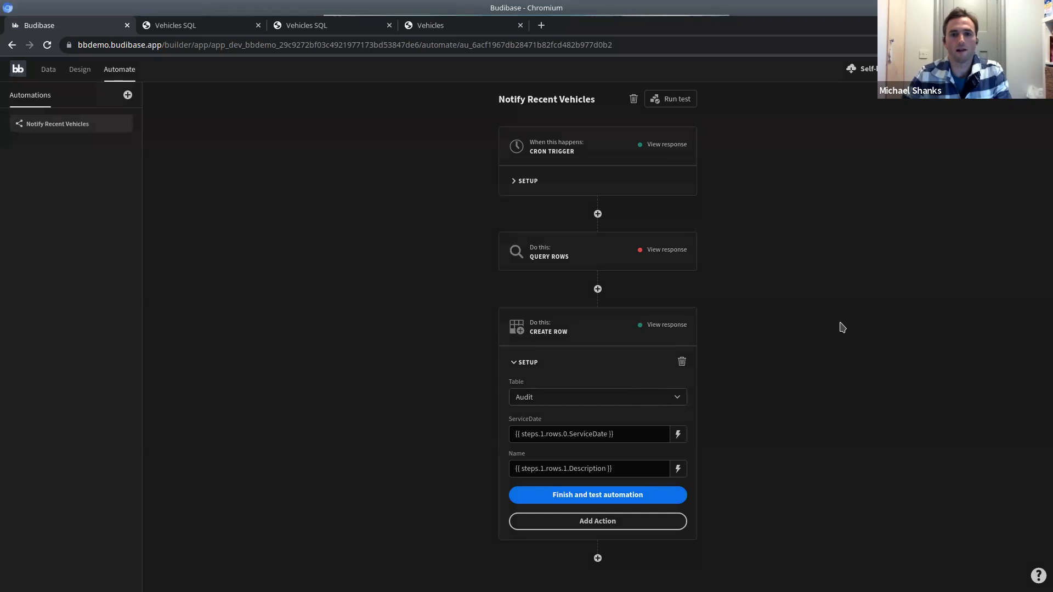
left_click(672, 251)
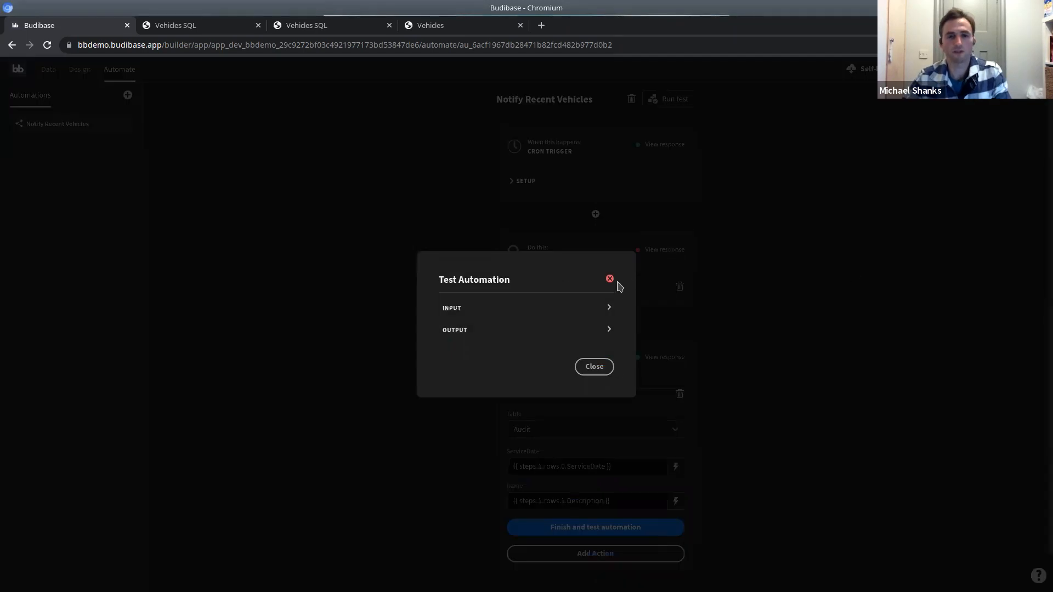
left_click(609, 309)
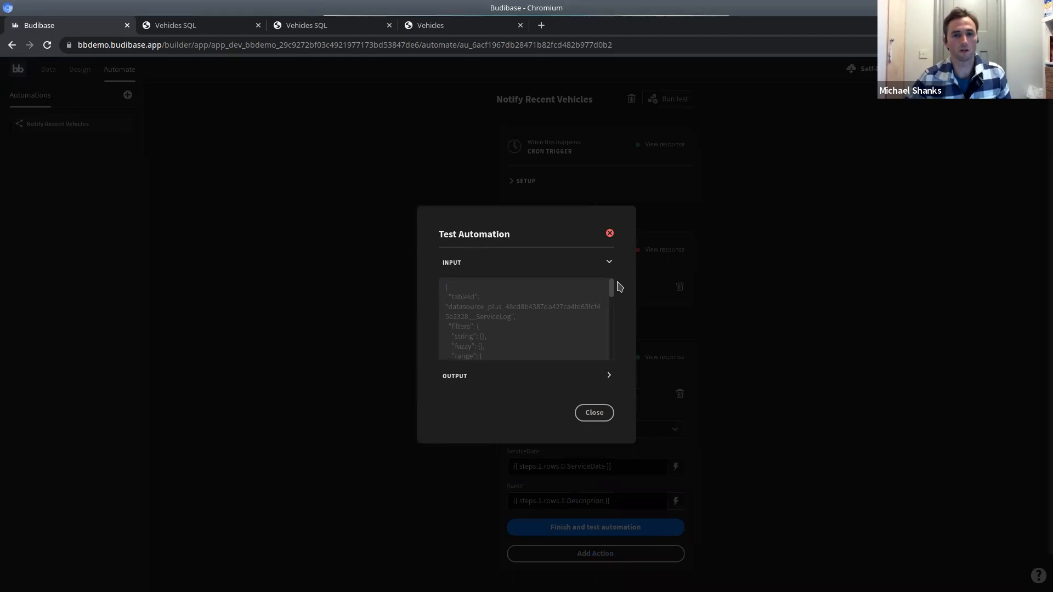
left_click_drag(609, 291, 609, 351)
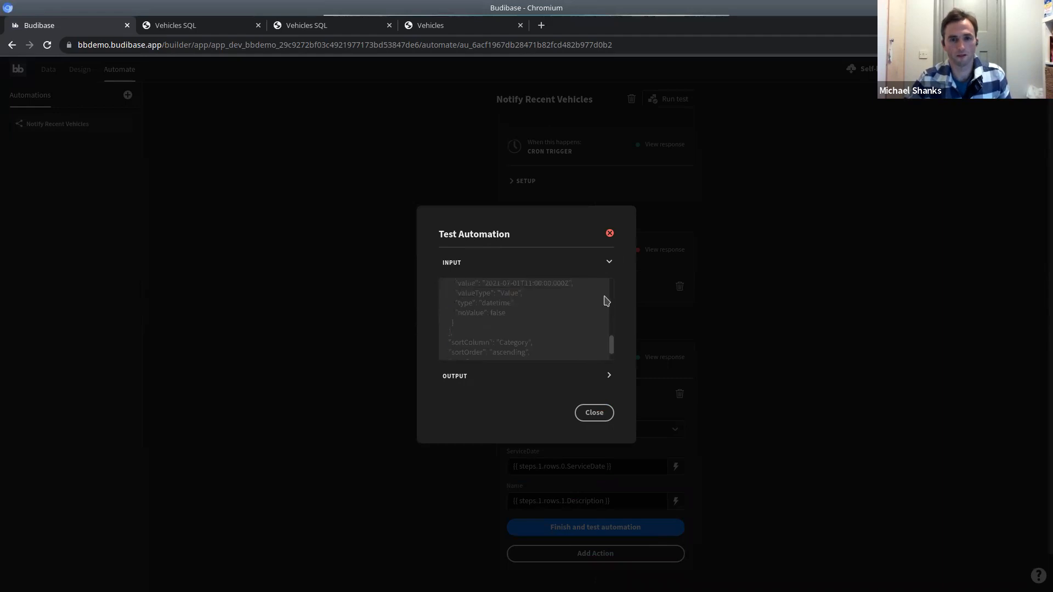
left_click(608, 376)
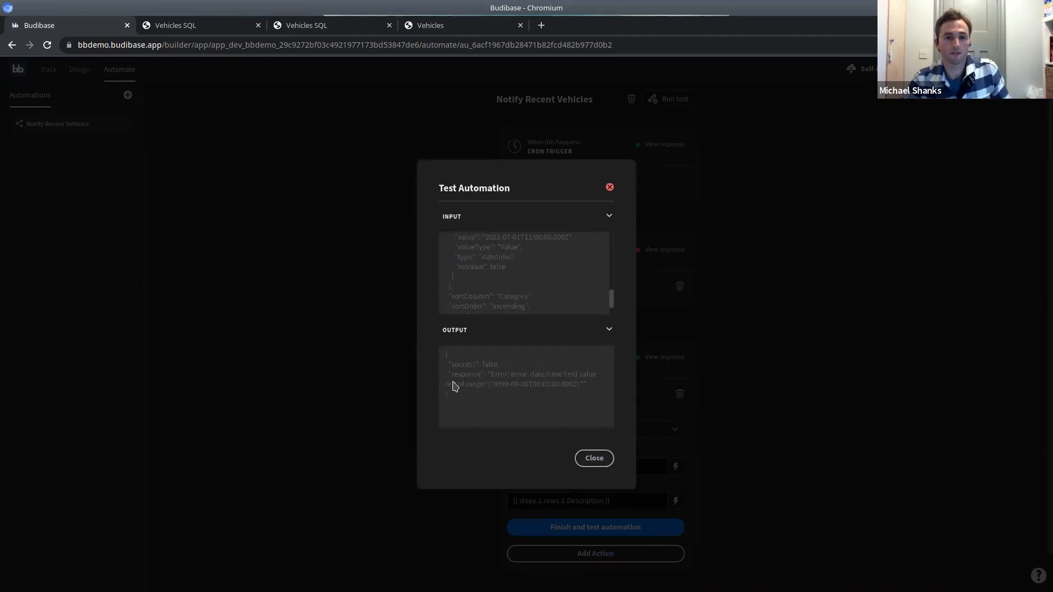
left_click_drag(452, 396, 441, 358)
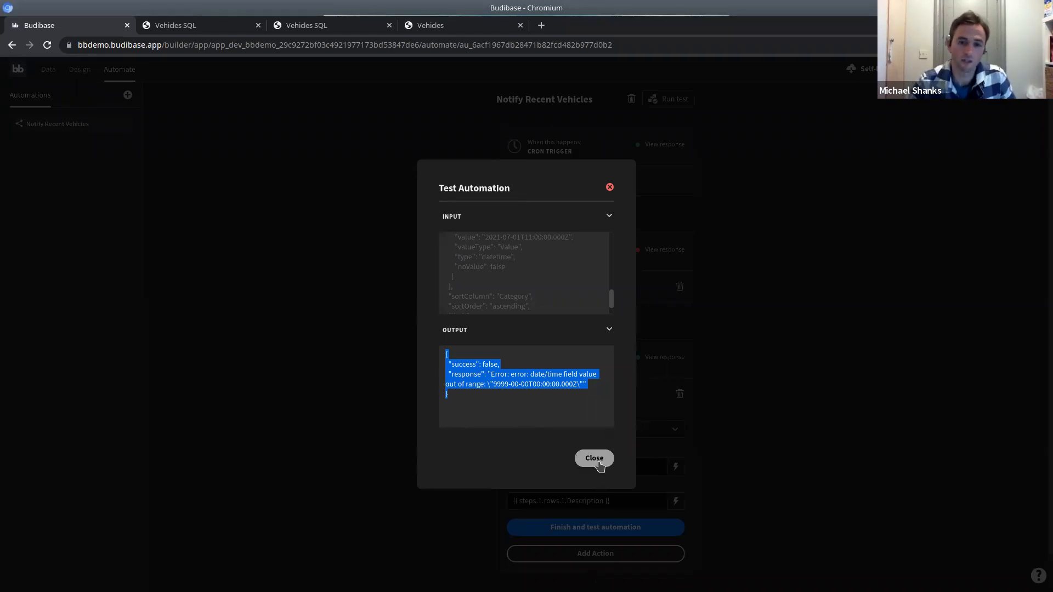
left_click(594, 463)
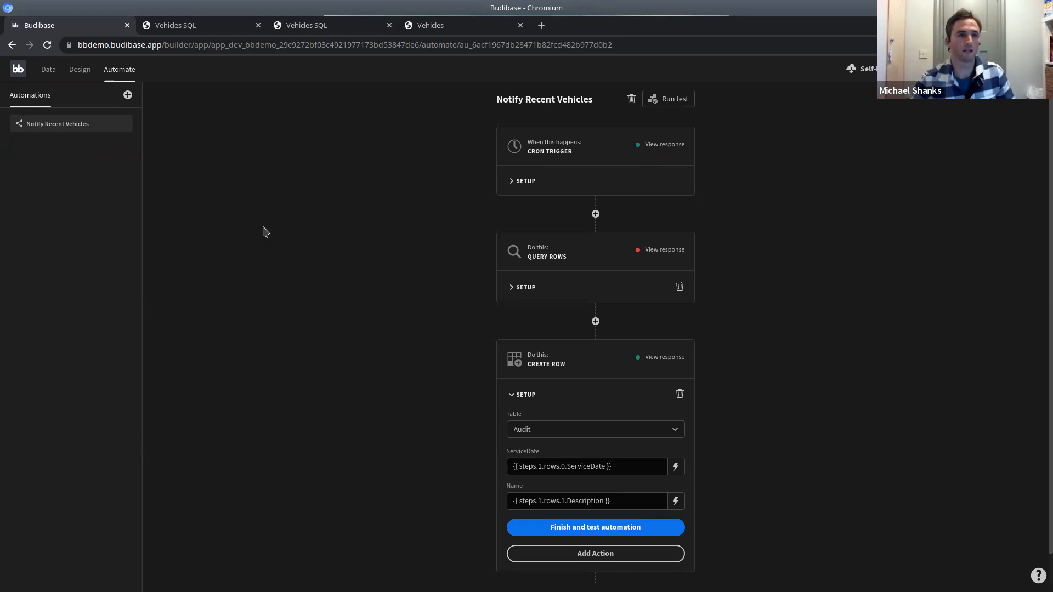
left_click(45, 74)
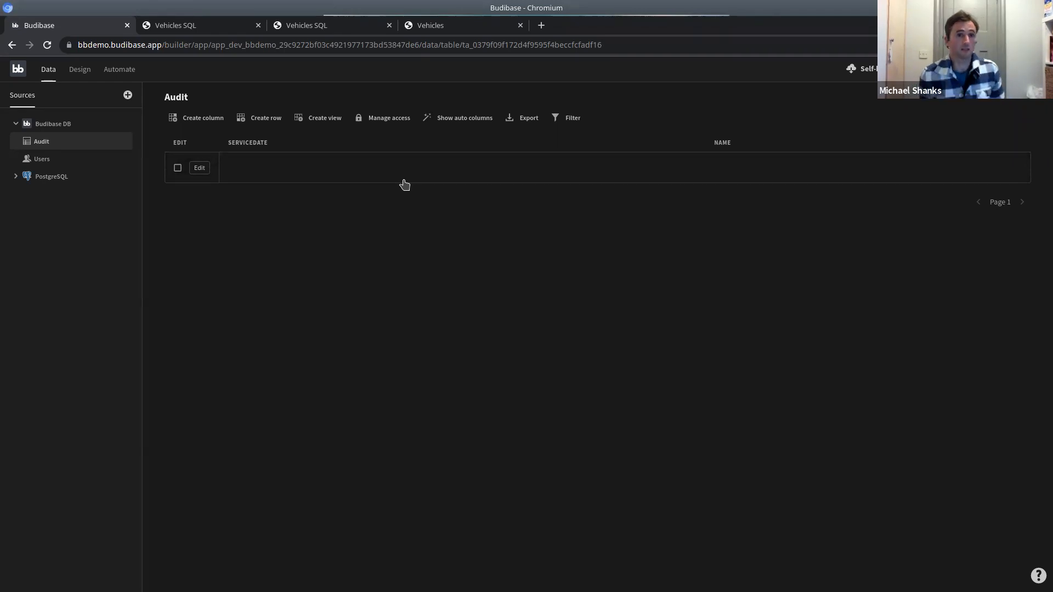
left_click(121, 72)
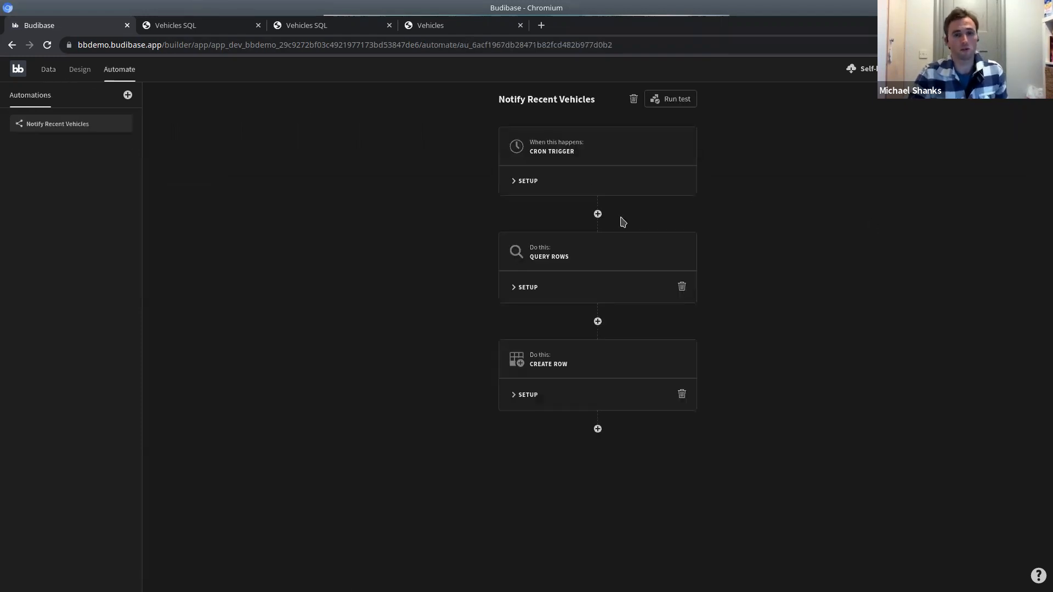
left_click(598, 429)
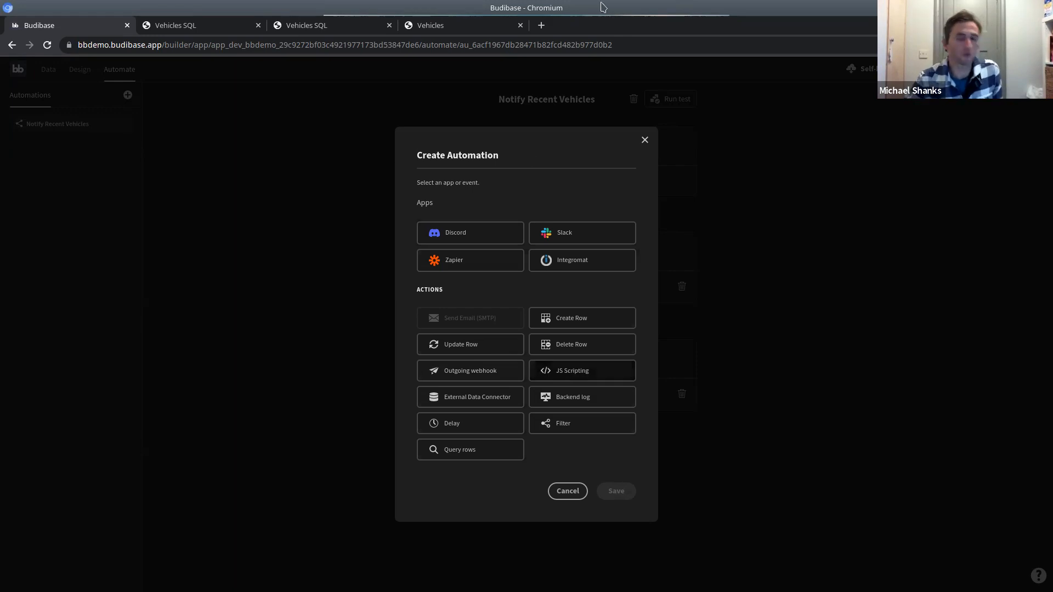
left_click(644, 141)
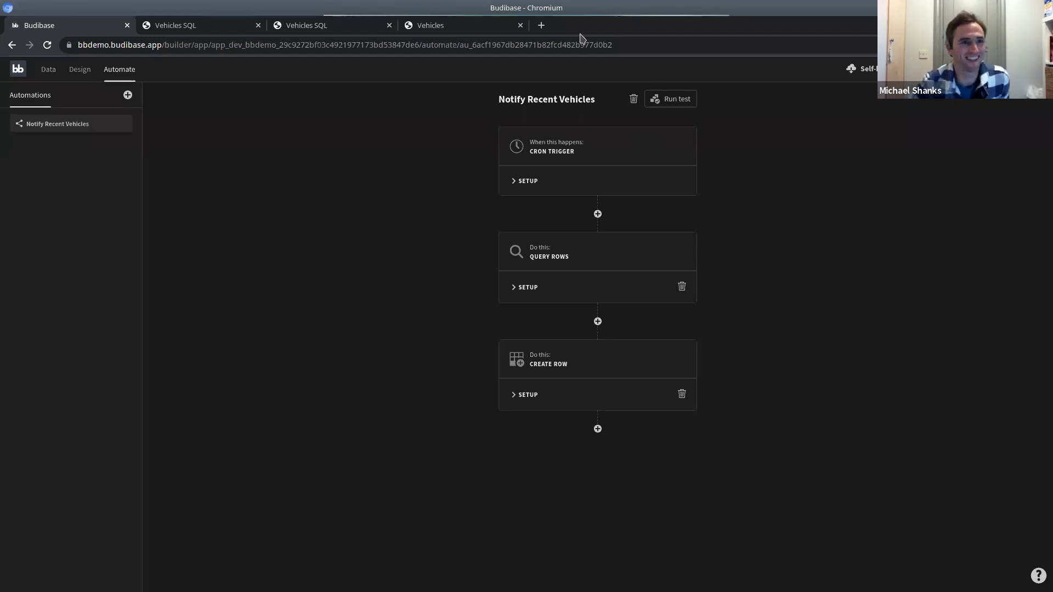